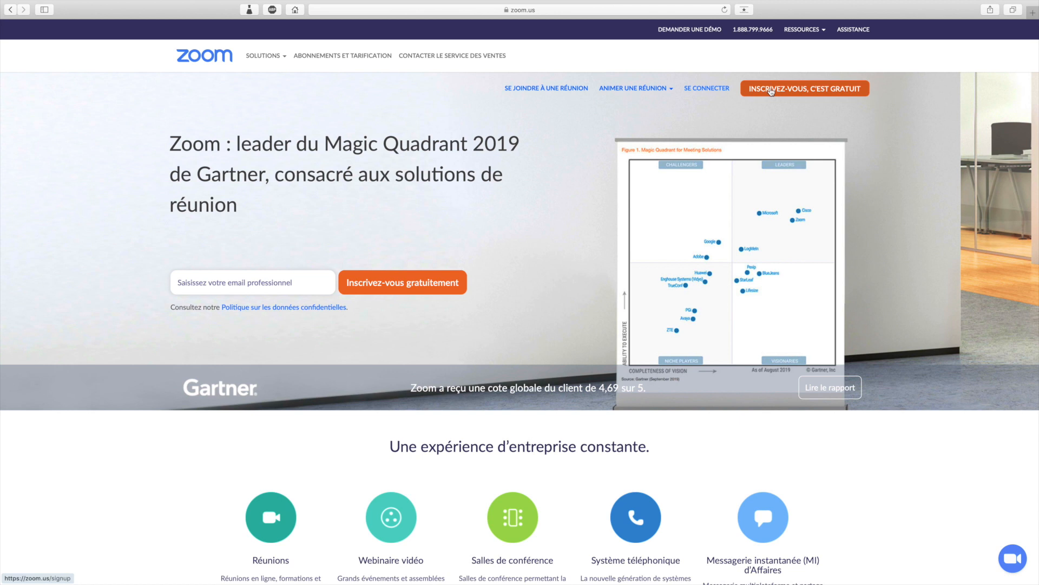
{"action": "left_click", "coordinate": [775, 94]}
{"action": "left_click", "coordinate": [439, 148]}
{"action": "left_click", "coordinate": [429, 209]}
{"action": "left_click", "coordinate": [493, 148]}
{"action": "left_click", "coordinate": [482, 205]}
{"action": "left_click", "coordinate": [548, 147]}
{"action": "scroll", "coordinate": [543, 247], "scroll_direction": "down", "scroll_amount": 5}
{"action": "left_click", "coordinate": [542, 202]}
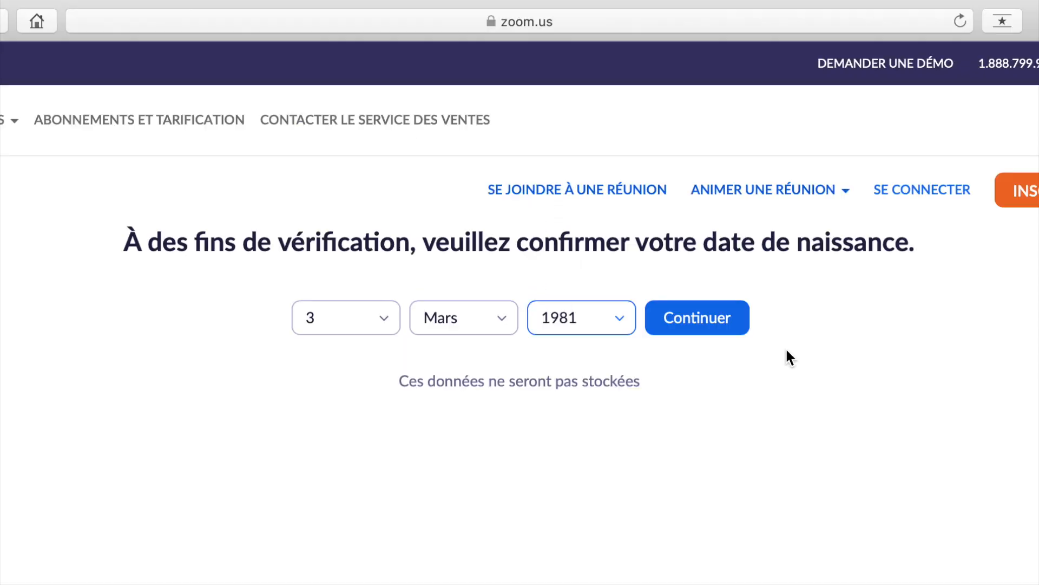
{"action": "left_click", "coordinate": [611, 147]}
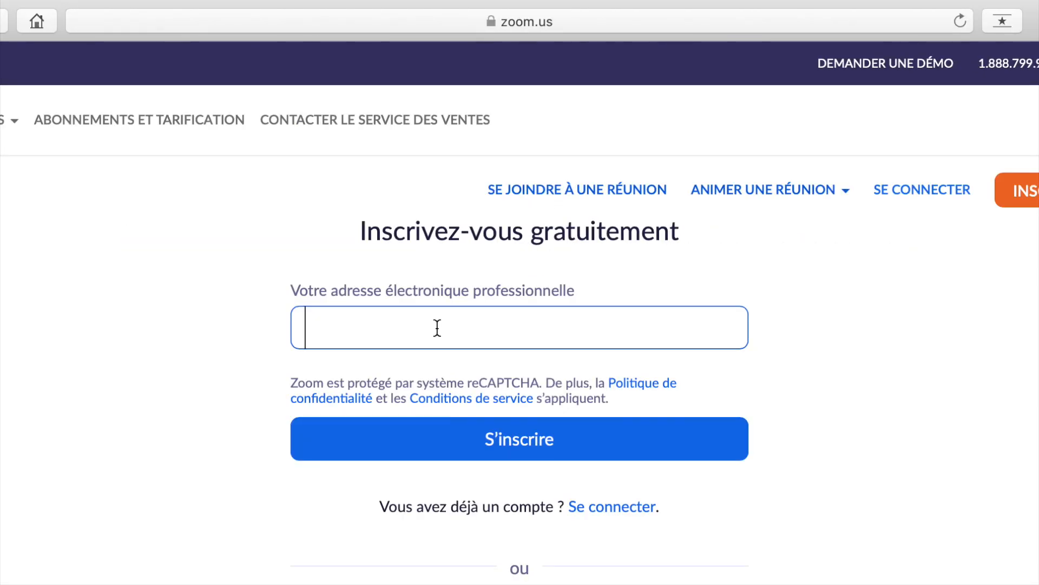
Submit the signup with an e-mail address and note where the confirmation was sent.
{"action": "type", "text": "email@email.com"}
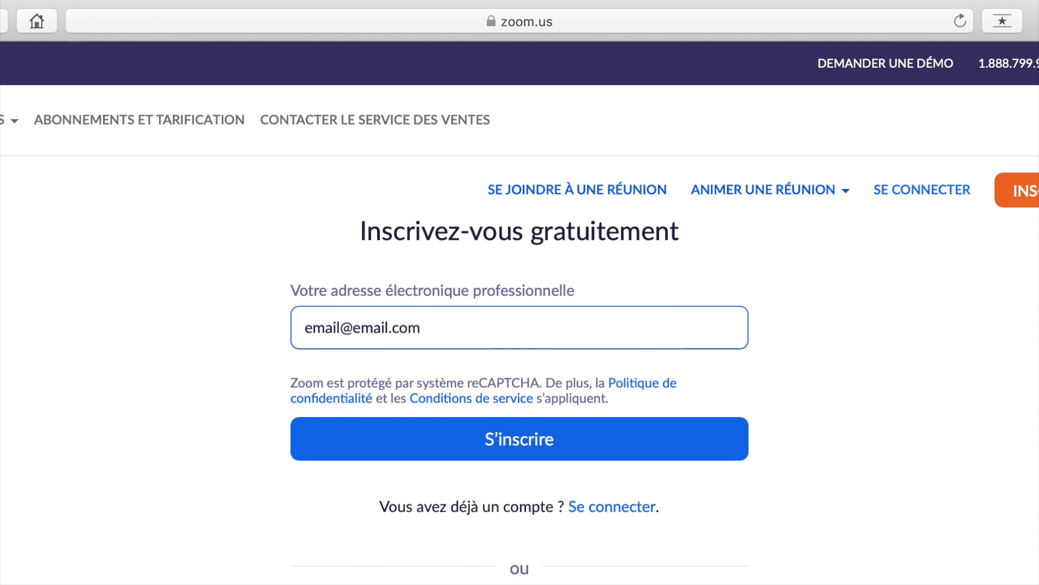
{"action": "left_click", "coordinate": [467, 436]}
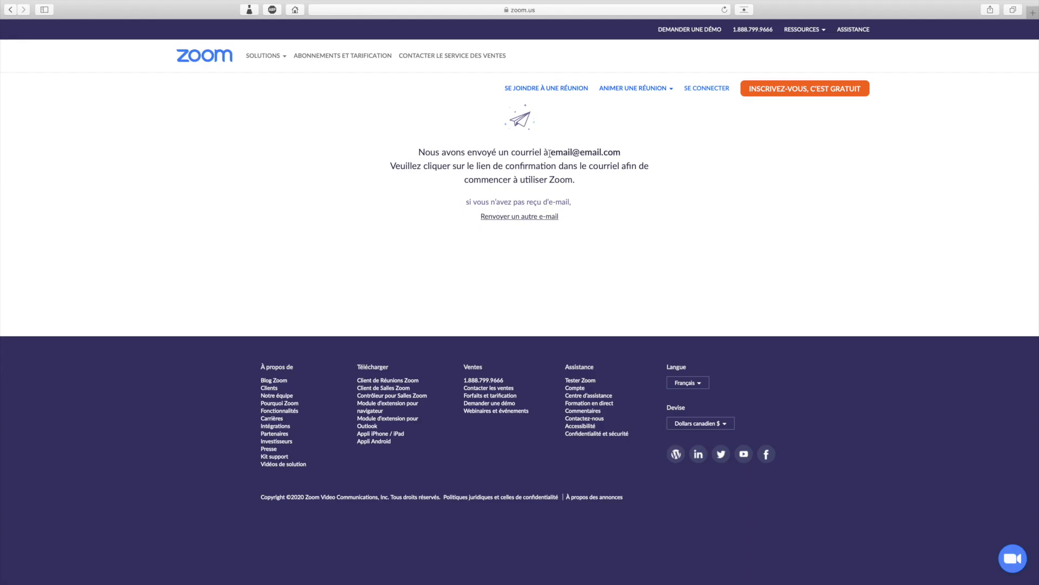
{"action": "left_click_drag", "start_coordinate": [549, 153], "coordinate": [622, 152]}
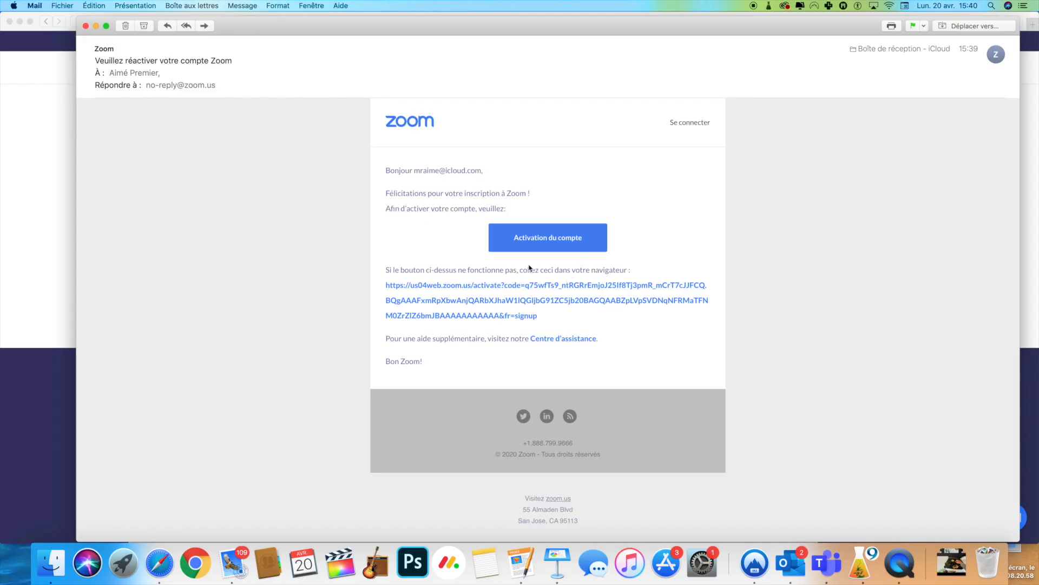
Follow the Activation du compte link in Zoom's activation e-mail.
{"action": "left_click", "coordinate": [549, 243]}
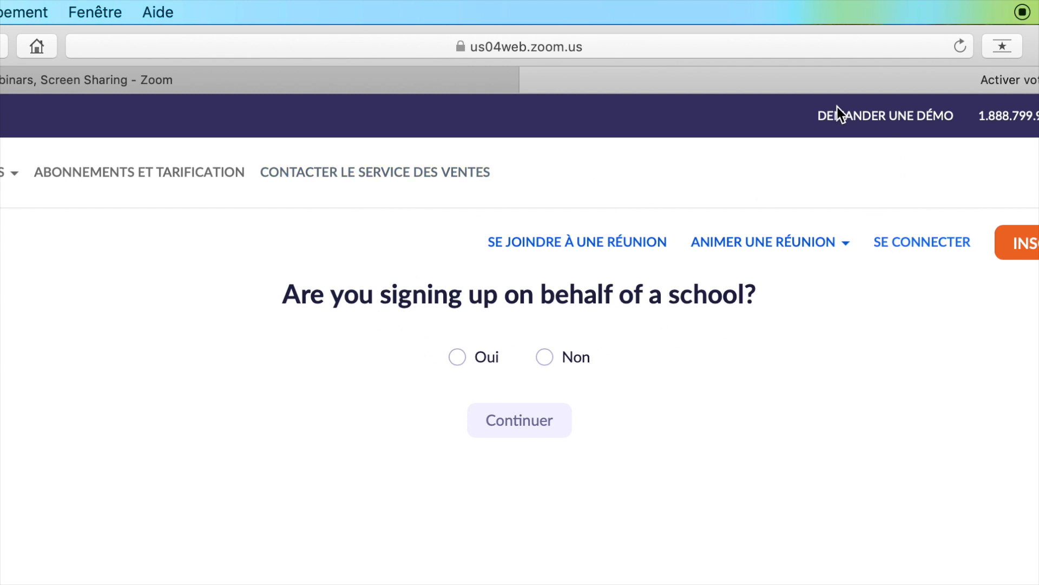
Answer Non to the school signup question and continue.
{"action": "left_click", "coordinate": [458, 358]}
{"action": "left_click_drag", "start_coordinate": [300, 289], "coordinate": [778, 305]}
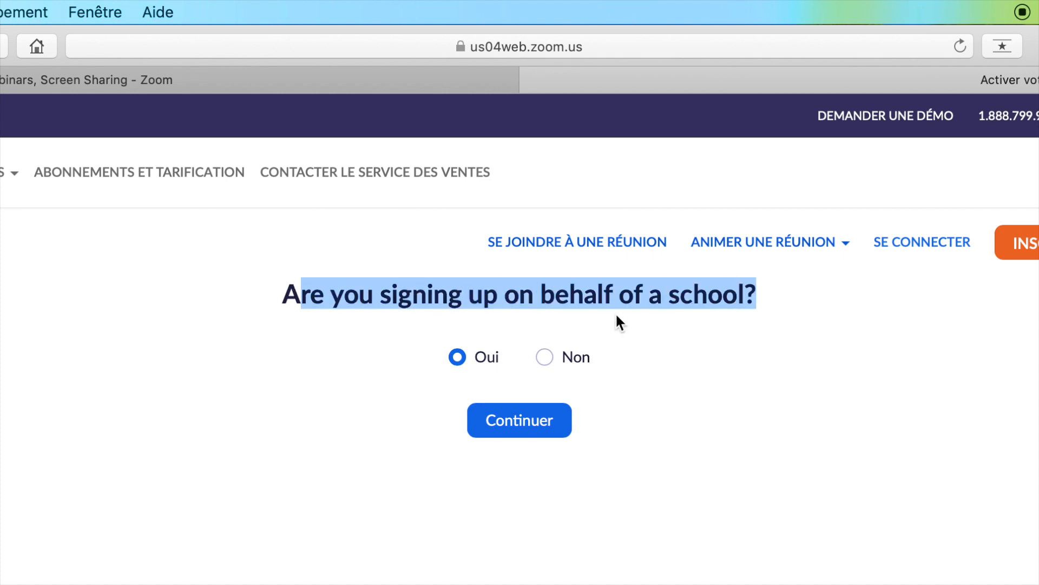
{"action": "left_click", "coordinate": [710, 323]}
{"action": "left_click", "coordinate": [545, 356]}
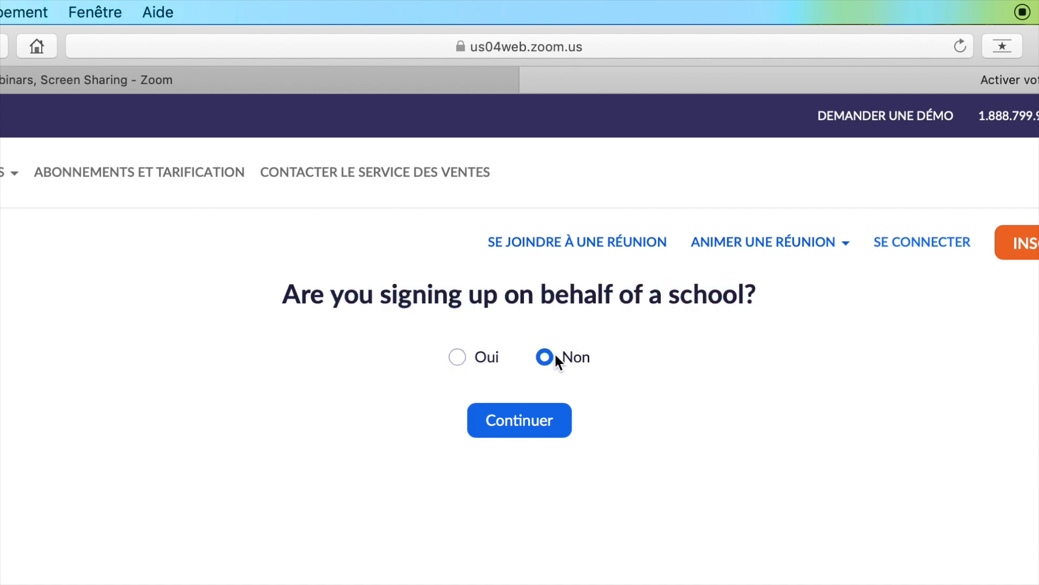
{"action": "left_click", "coordinate": [540, 427]}
Fill in the first and last name, submit the account details, and skip inviting colleagues.
{"action": "left_click", "coordinate": [653, 258]}
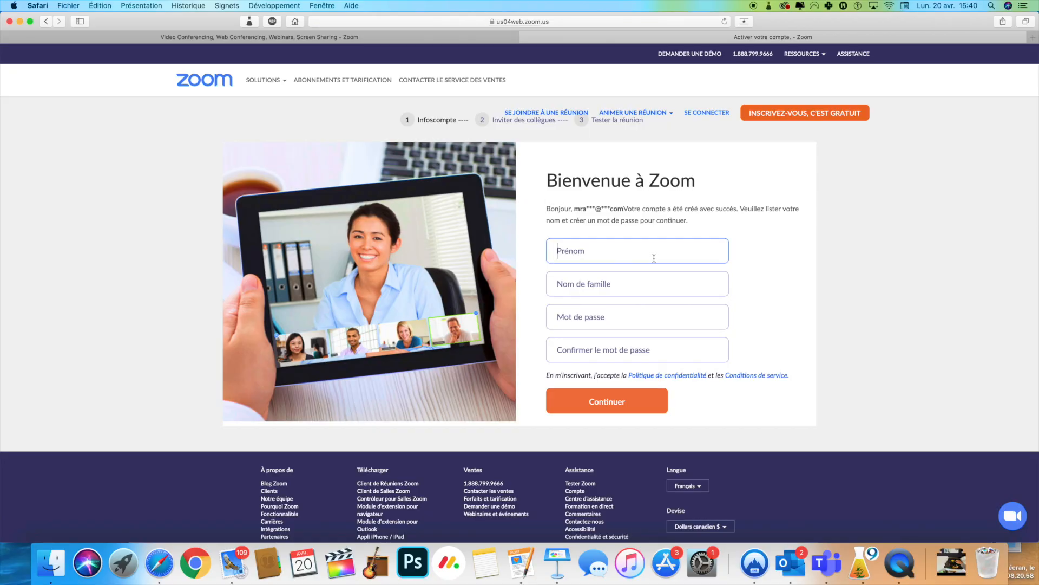
{"action": "key", "text": "Tab"}
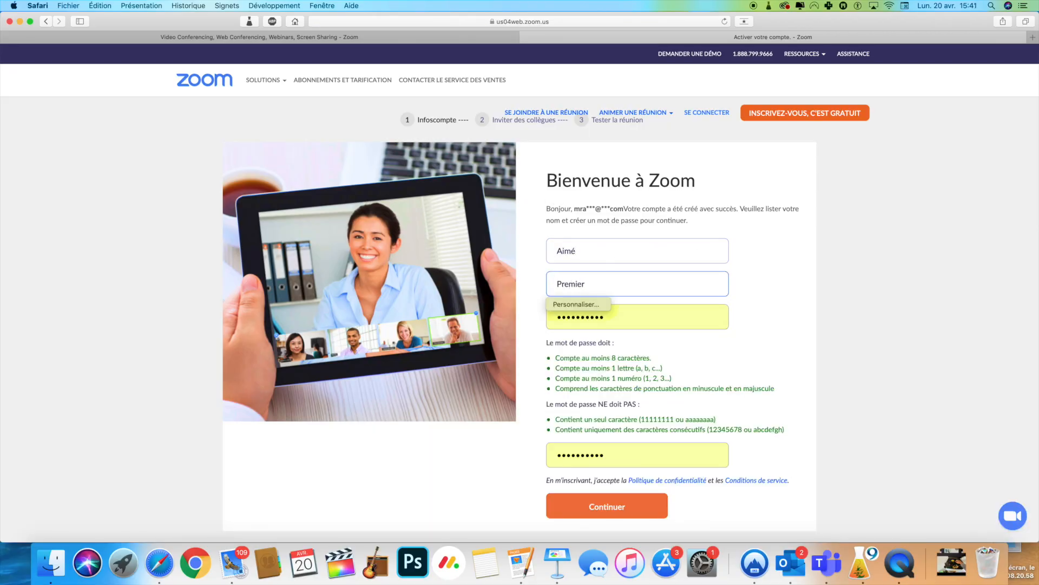
{"action": "left_click", "coordinate": [624, 506]}
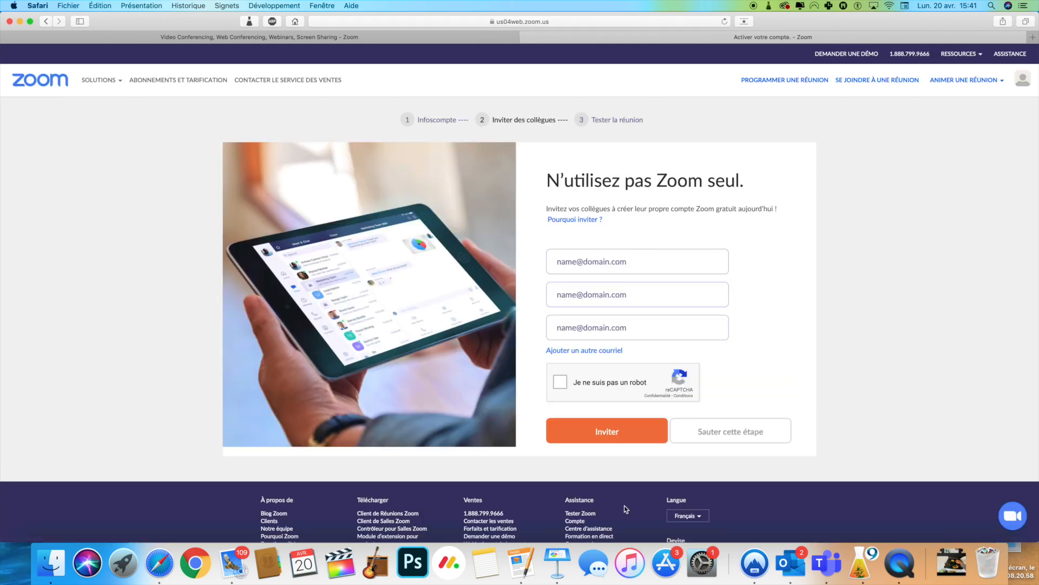
{"action": "left_click", "coordinate": [690, 430]}
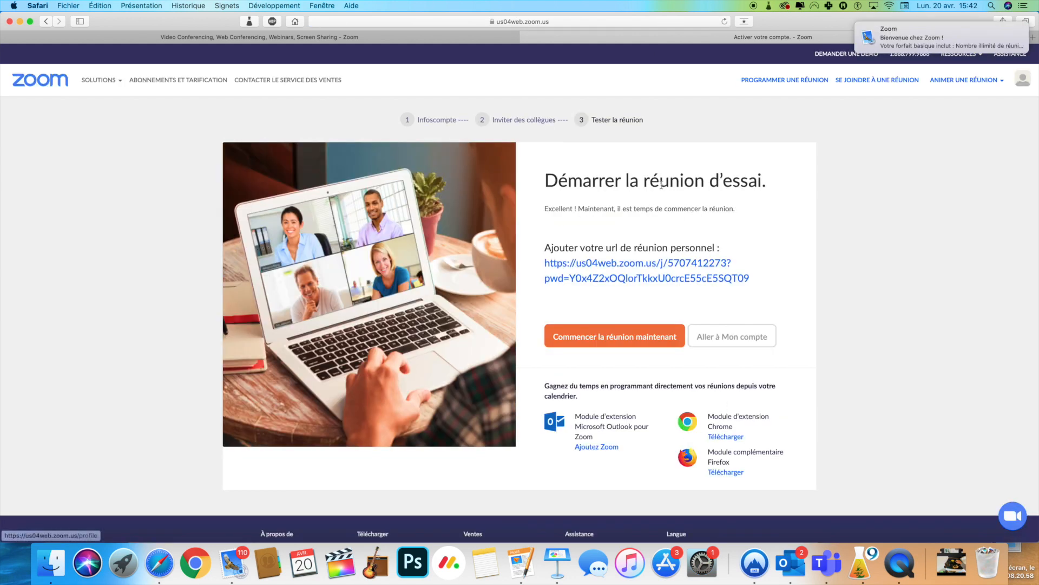
Dismiss the test-meeting hosting options and open the account's Mon profil page.
{"action": "left_click_drag", "start_coordinate": [547, 182], "coordinate": [807, 185]}
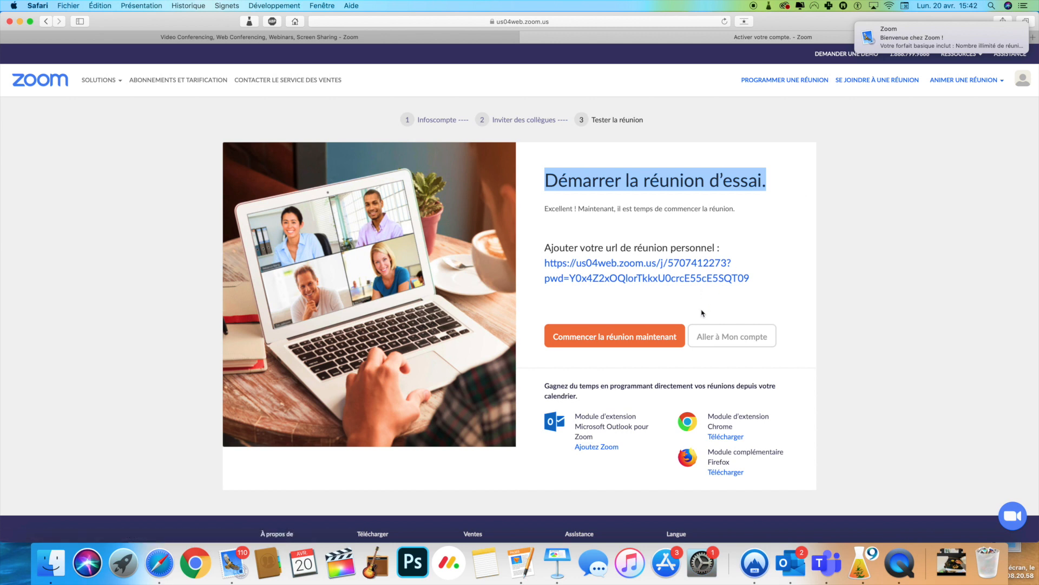
{"action": "mouse_move", "coordinate": [963, 80]}
{"action": "left_click", "coordinate": [898, 150]}
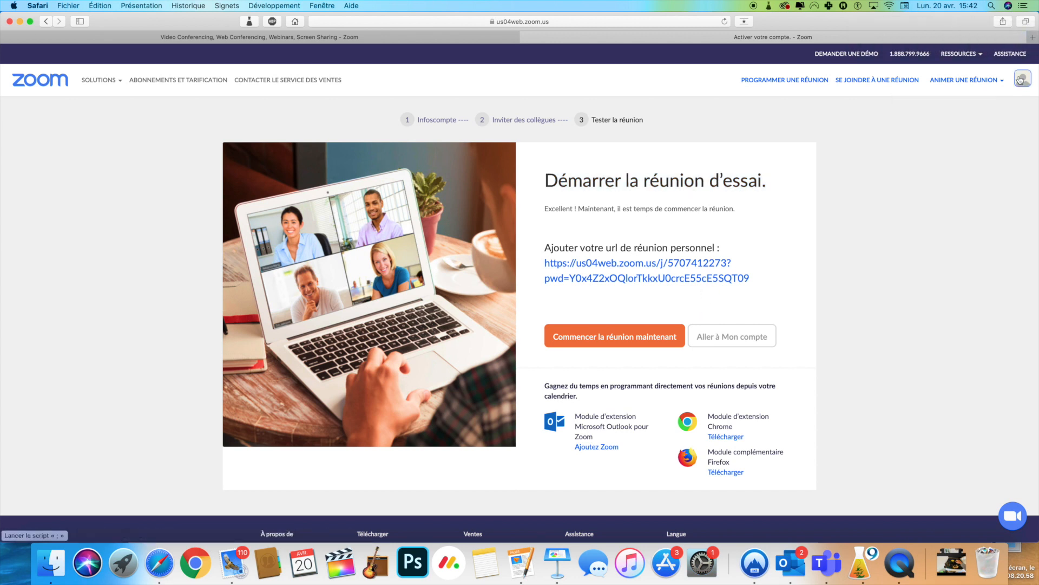
{"action": "mouse_move", "coordinate": [1020, 80]}
{"action": "left_click", "coordinate": [968, 114]}
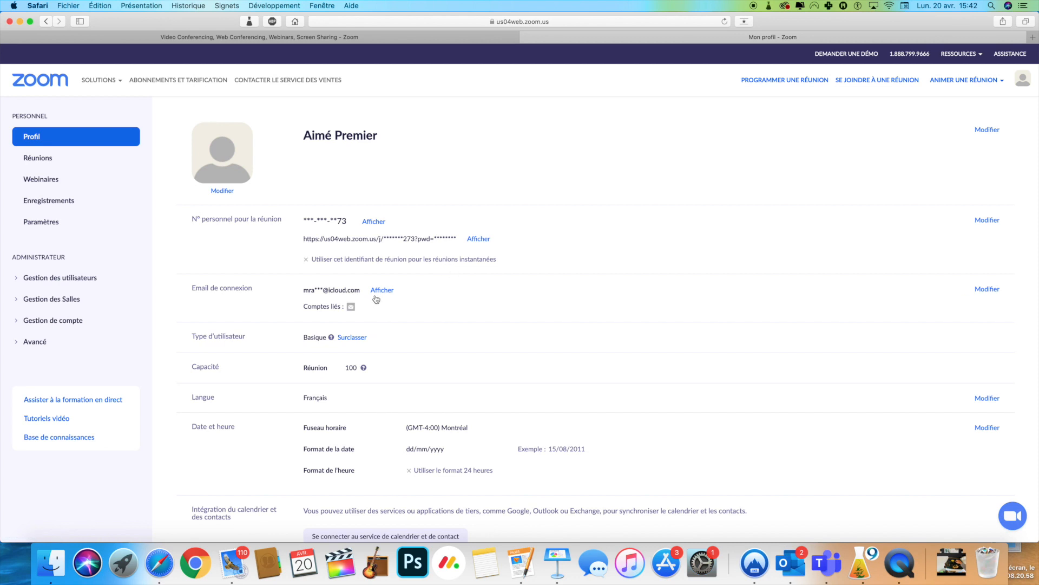
Review the profile's sign-in e-mail and details, then sign out via SE DÉCONNECTER.
{"action": "left_click_drag", "start_coordinate": [300, 292], "coordinate": [363, 291]}
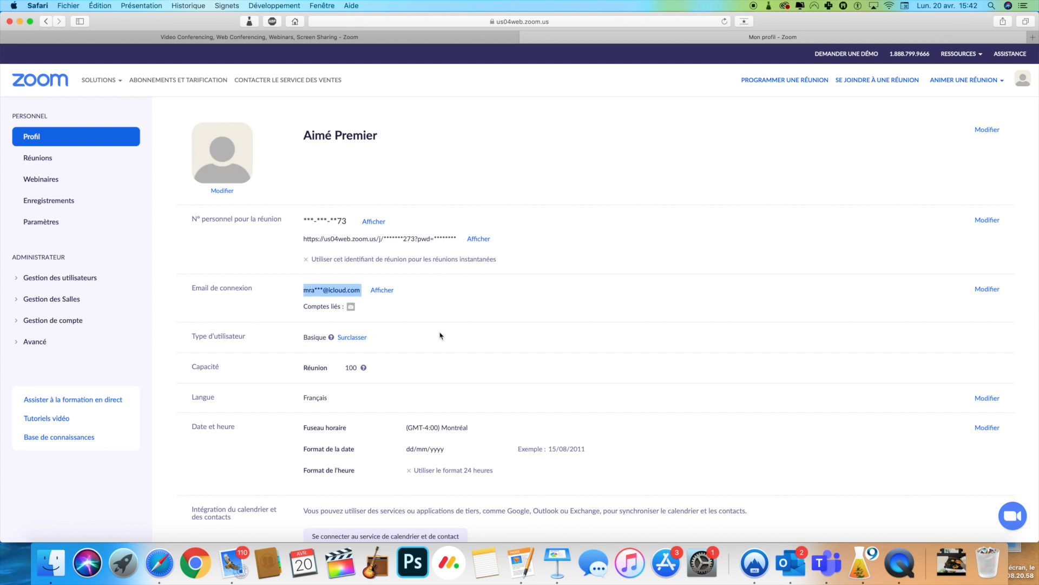
{"action": "scroll", "coordinate": [440, 336], "scroll_direction": "down", "scroll_amount": 2}
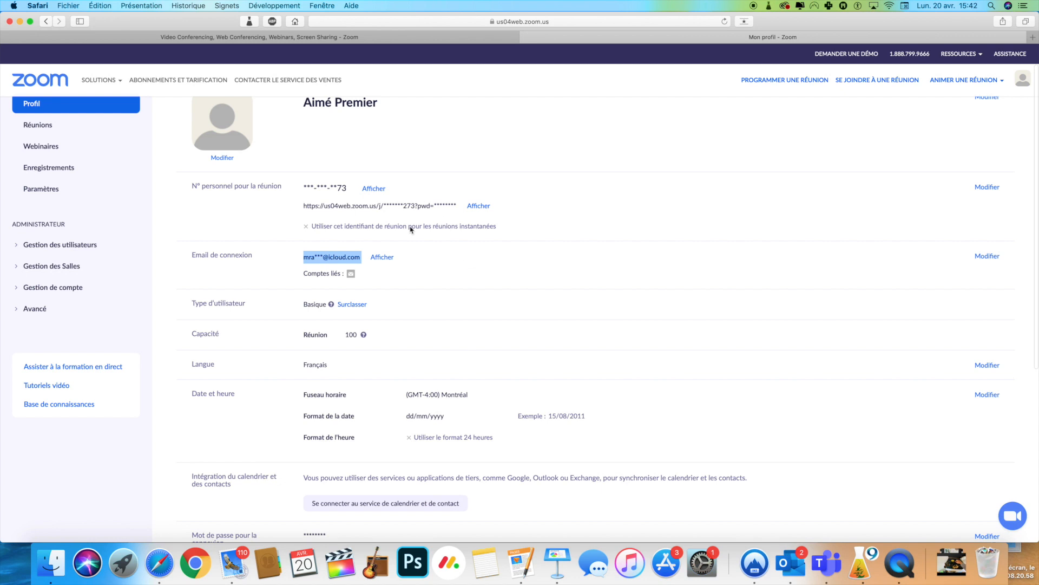
{"action": "scroll", "coordinate": [411, 230], "scroll_direction": "up", "scroll_amount": 2}
{"action": "left_click", "coordinate": [1020, 87]}
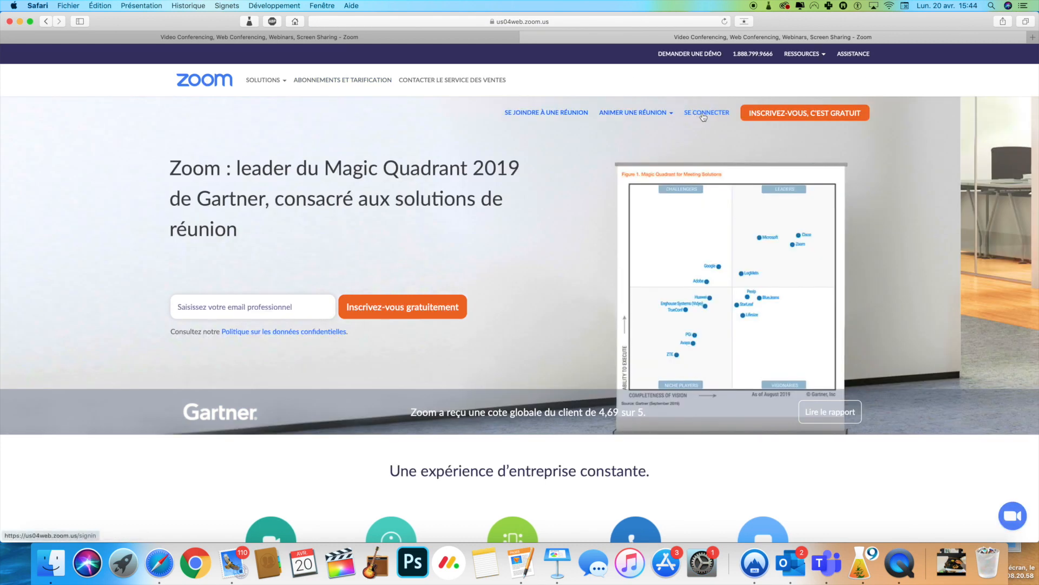
Sign in to the Zoom portal with the login saved in Safari.
{"action": "left_click", "coordinate": [703, 115]}
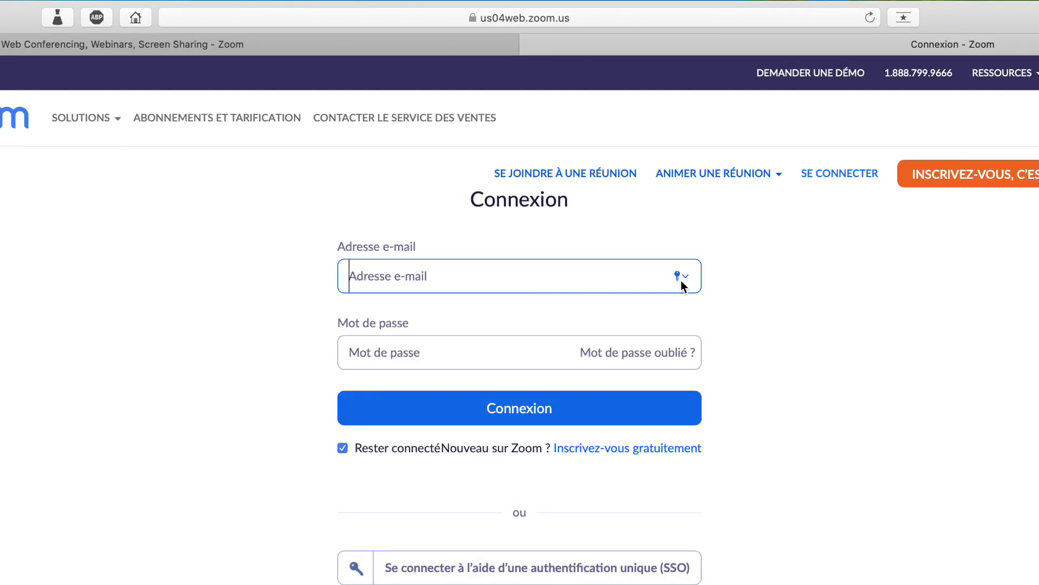
{"action": "left_click", "coordinate": [683, 279]}
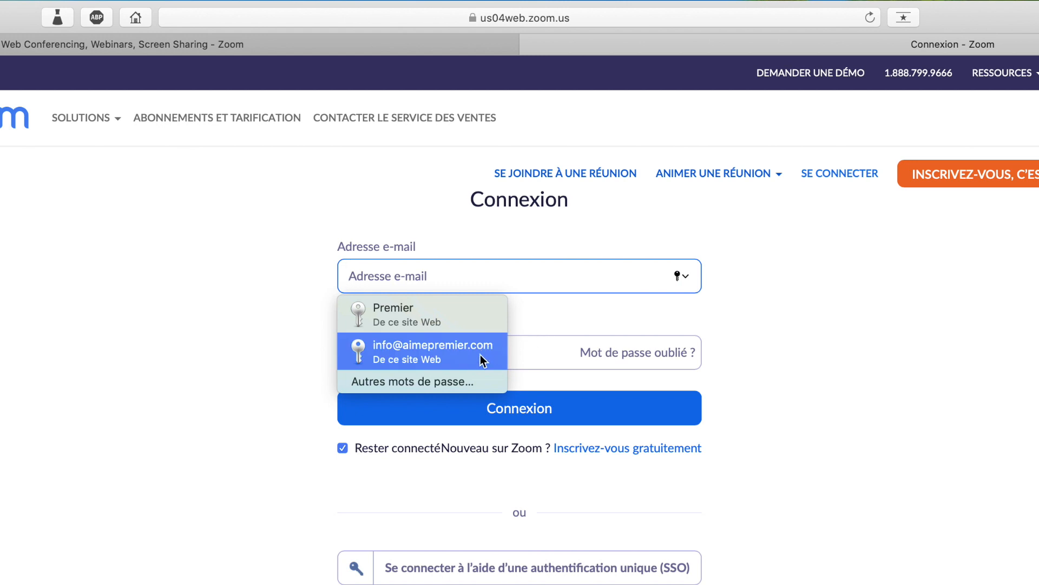
{"action": "key", "text": "Return"}
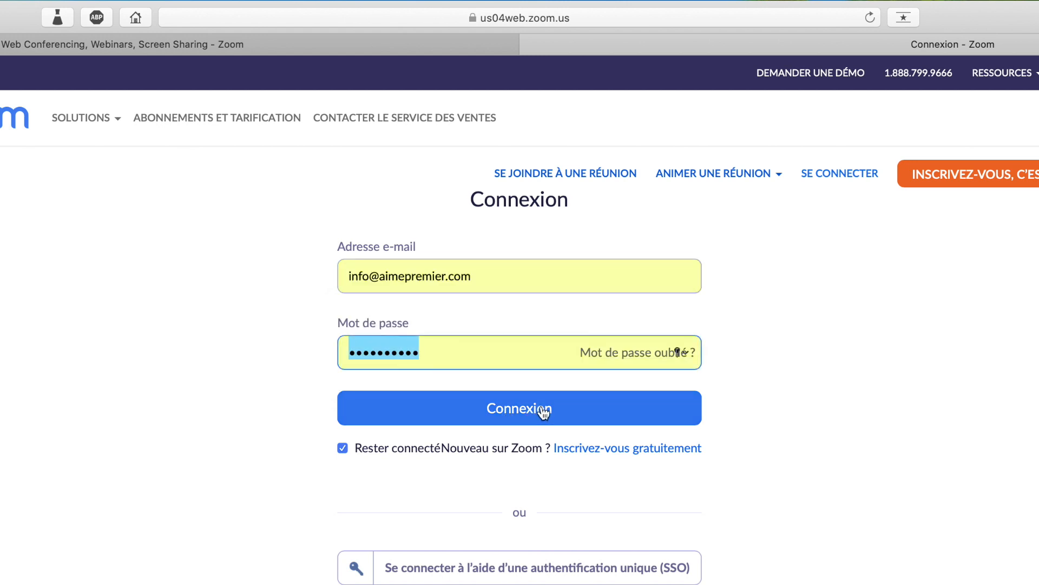
{"action": "left_click", "coordinate": [540, 411]}
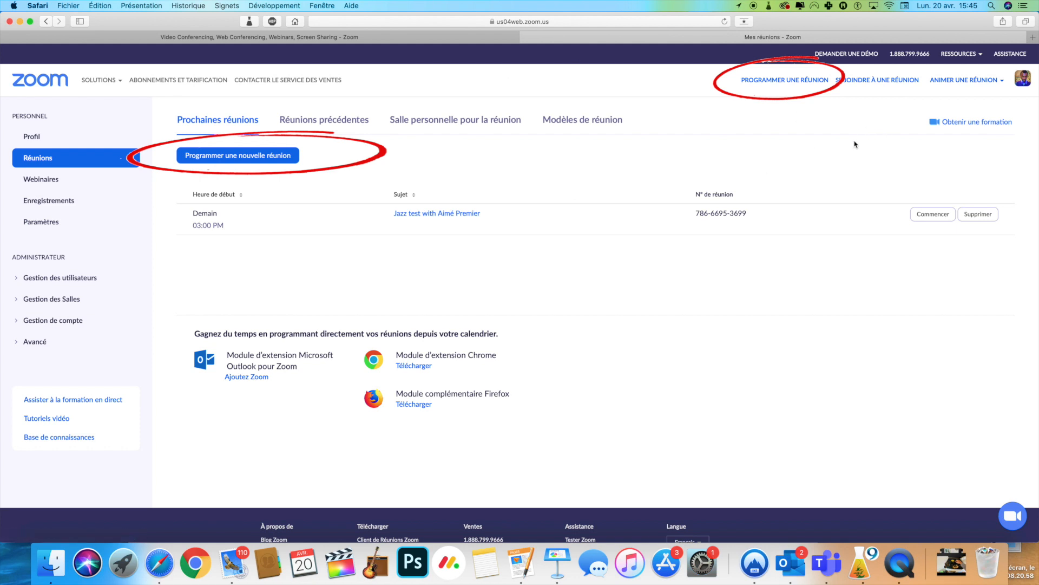
Start a new 'Ma réunion' meeting and enter the description 'hs shgshs wugds'.
{"action": "scroll", "coordinate": [800, 93], "scroll_direction": "up", "scroll_amount": 5}
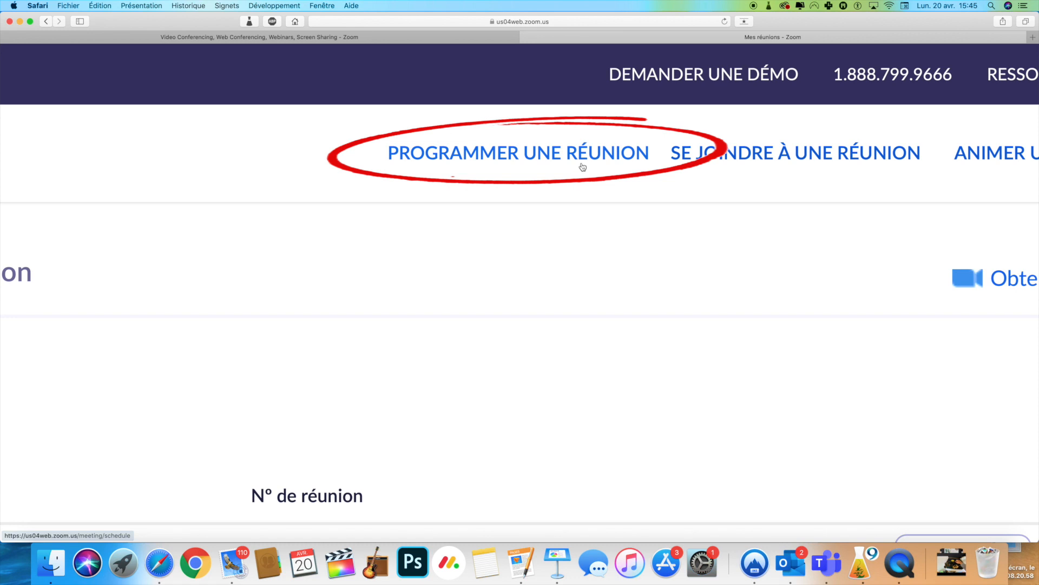
{"action": "scroll", "coordinate": [585, 177], "scroll_direction": "down", "scroll_amount": 5}
{"action": "left_click", "coordinate": [786, 81]}
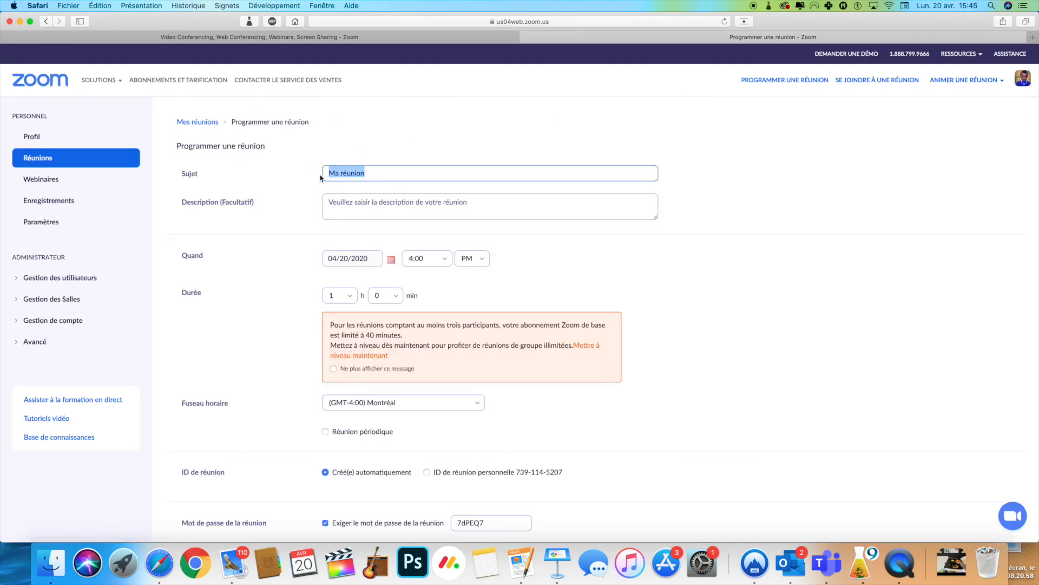
{"action": "left_click", "coordinate": [329, 172]}
{"action": "left_click_drag", "start_coordinate": [330, 172], "coordinate": [400, 173]}
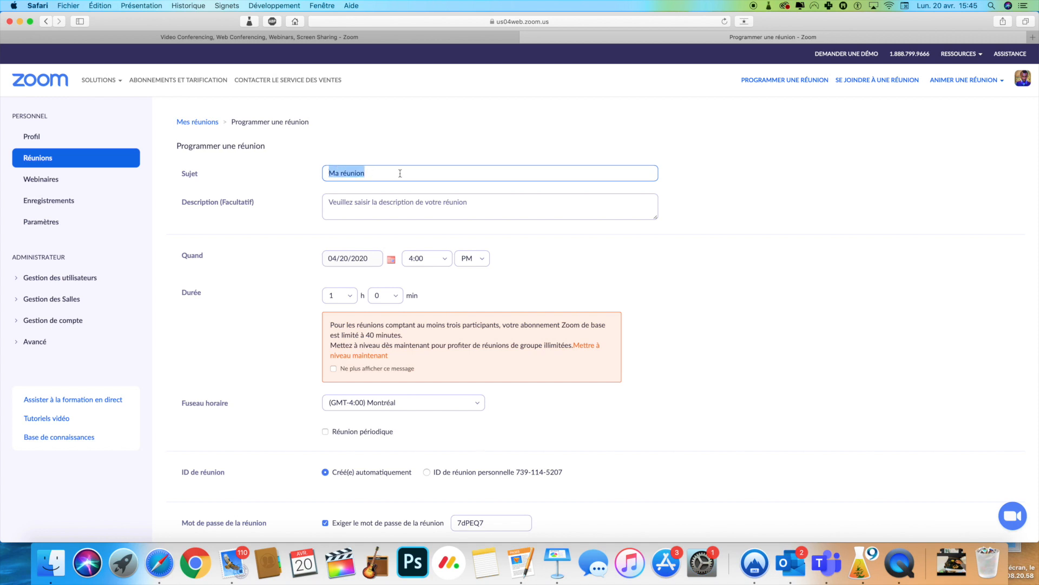
{"action": "left_click", "coordinate": [360, 206]}
{"action": "type", "text": "hs shgshs wugds"}
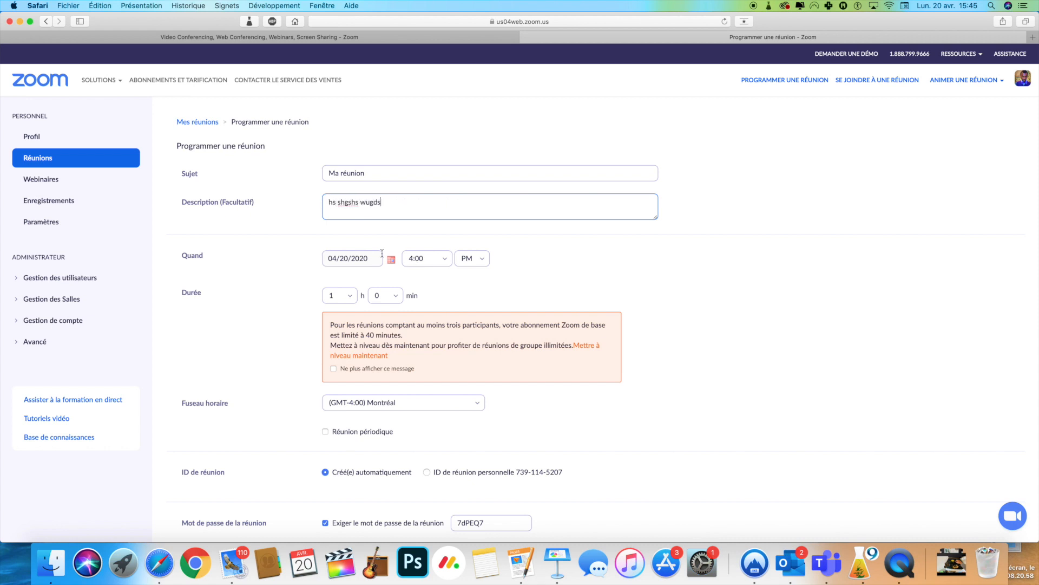
Schedule the meeting for 04/24/2020 at 1:30 and check the 40-minute limit notice.
{"action": "left_click", "coordinate": [391, 259]}
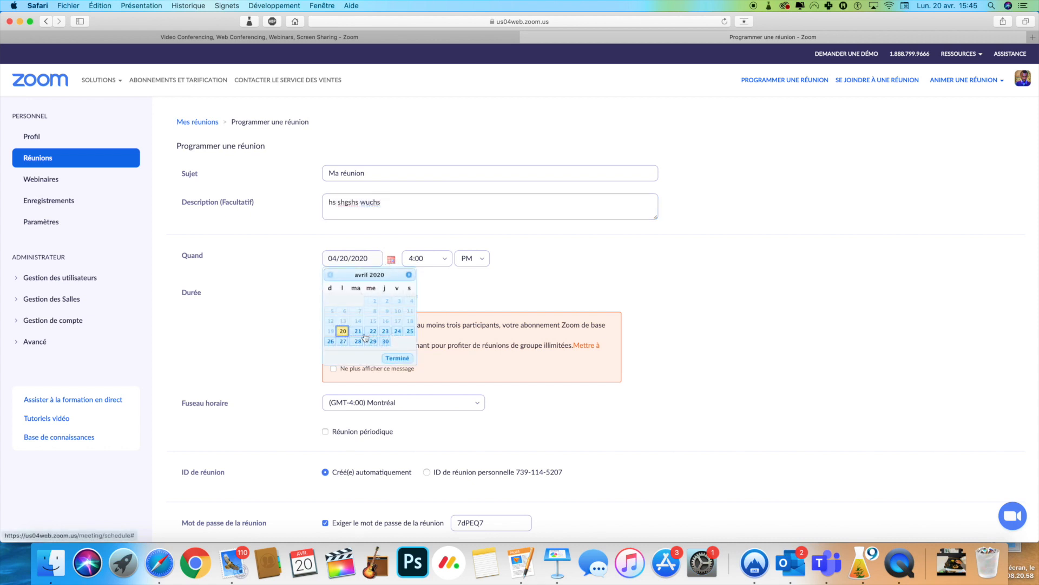
{"action": "left_click", "coordinate": [398, 332]}
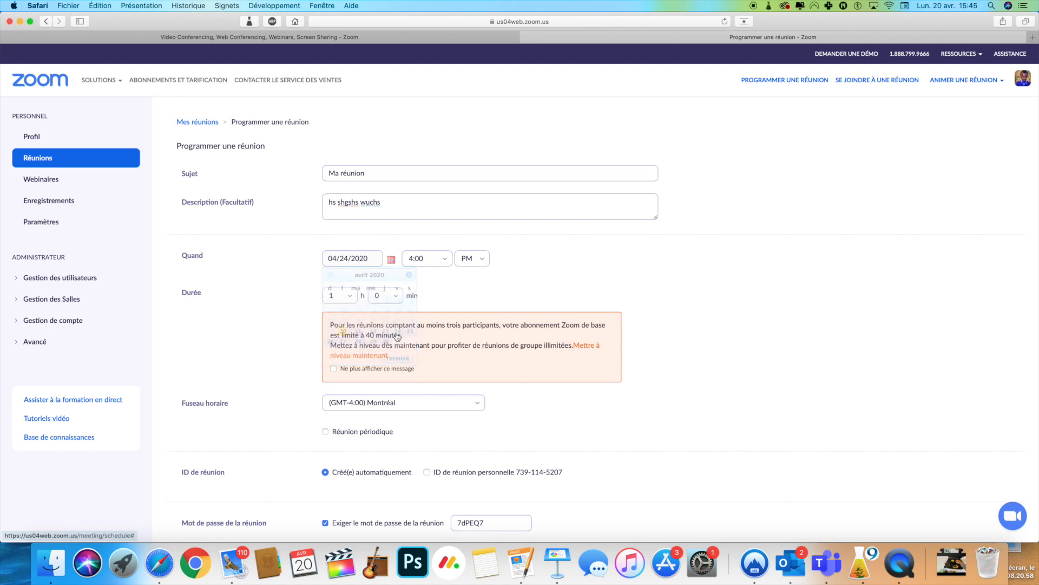
{"action": "left_click", "coordinate": [446, 260]}
{"action": "left_click", "coordinate": [422, 332]}
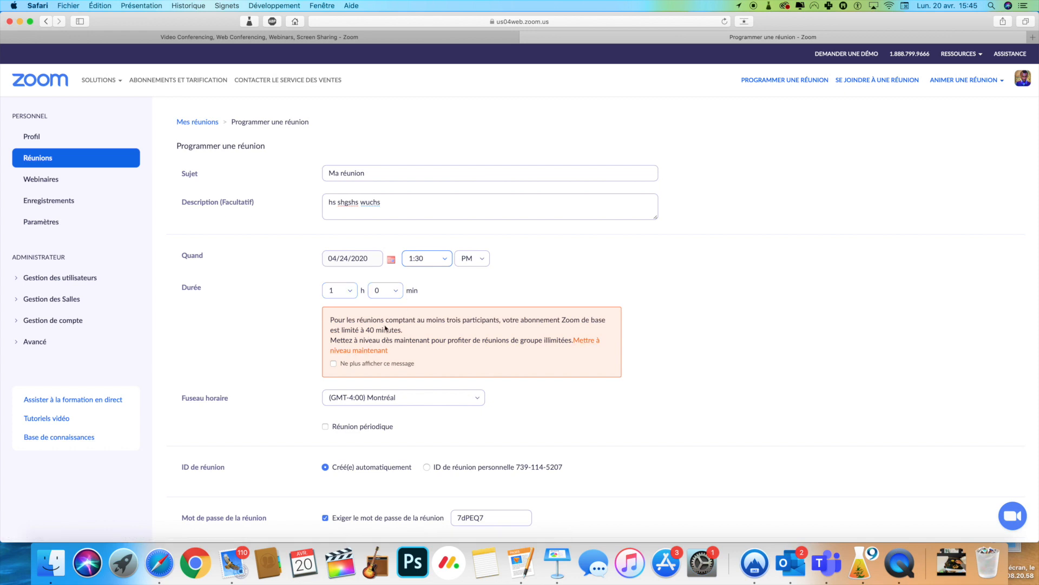
{"action": "scroll", "coordinate": [389, 329], "scroll_direction": "up", "scroll_amount": 5}
{"action": "double_click", "coordinate": [223, 213]}
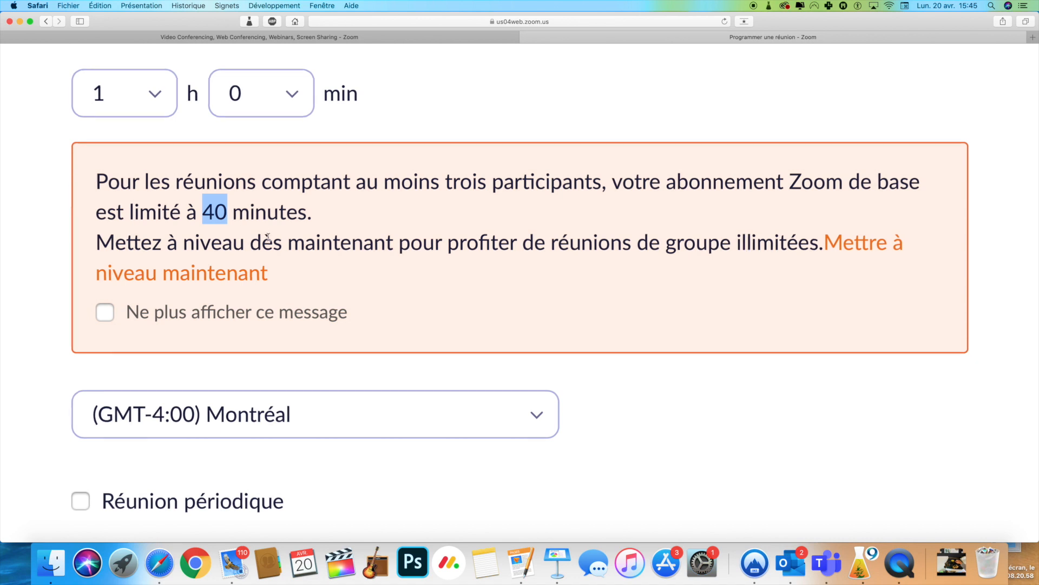
Toggle the meeting password requirement and replace the generated password with a custom one.
{"action": "scroll", "coordinate": [268, 237], "scroll_direction": "down", "scroll_amount": 5}
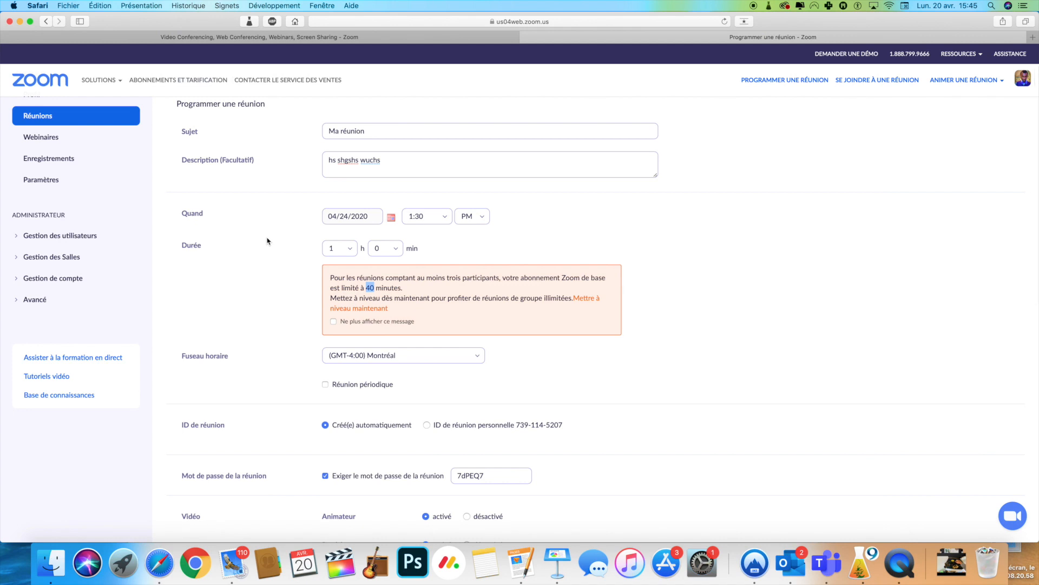
{"action": "scroll", "coordinate": [268, 239], "scroll_direction": "up", "scroll_amount": 5}
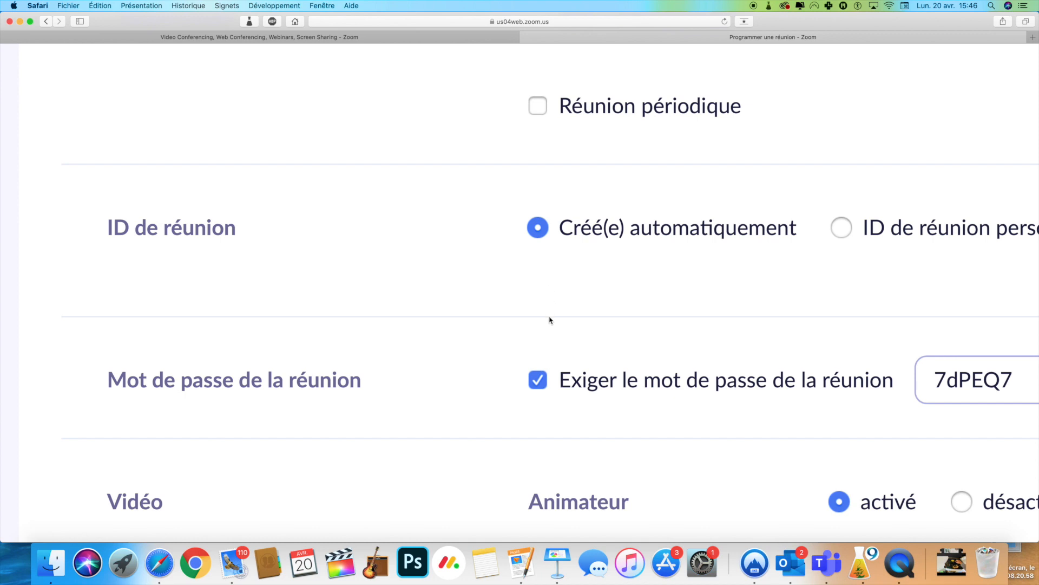
{"action": "scroll", "coordinate": [541, 331], "scroll_direction": "down", "scroll_amount": 3}
{"action": "scroll", "coordinate": [508, 330], "scroll_direction": "right", "scroll_amount": 3}
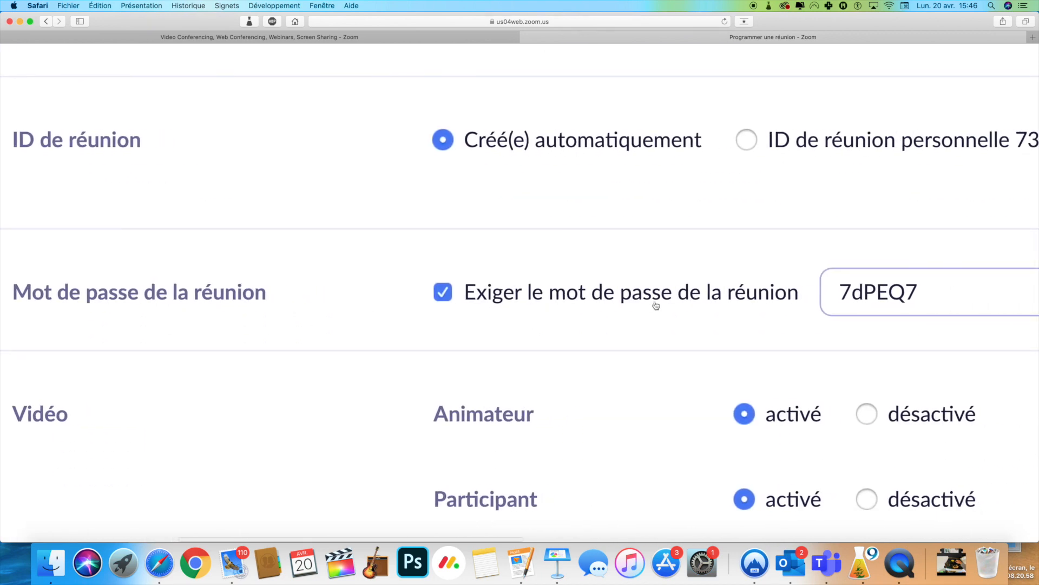
{"action": "left_click", "coordinate": [442, 294]}
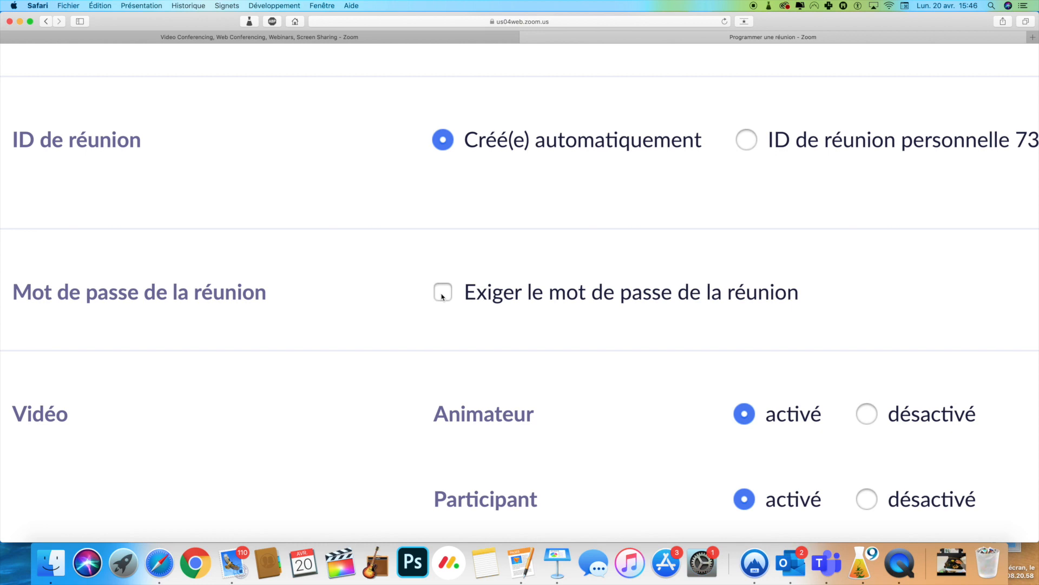
{"action": "left_click", "coordinate": [443, 294]}
{"action": "left_click_drag", "start_coordinate": [929, 300], "coordinate": [829, 301]}
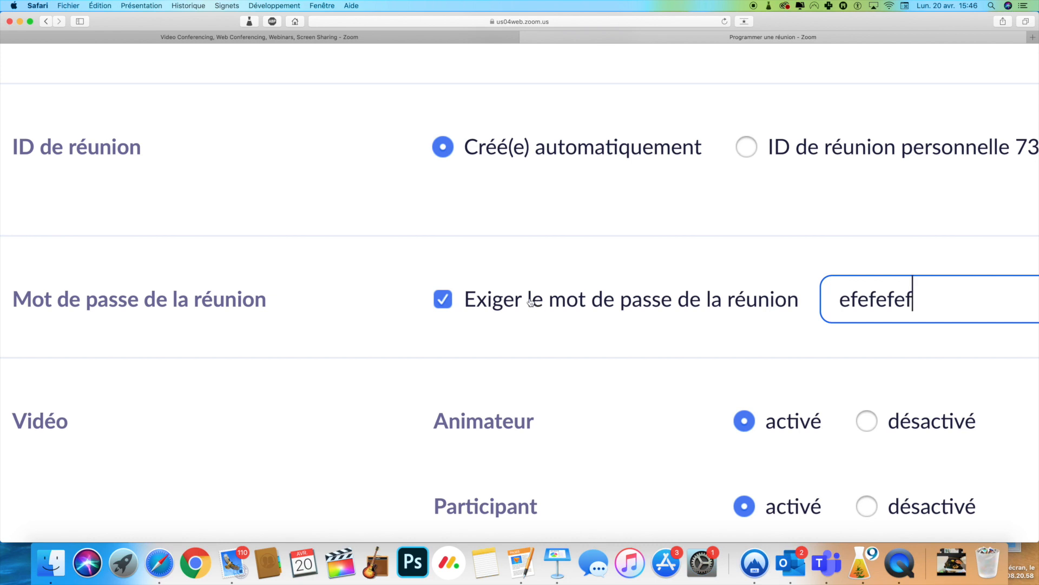
Turn off 'Exiger le mot de passe de la réunion' and save with the waiting room enabled.
{"action": "left_click", "coordinate": [447, 300]}
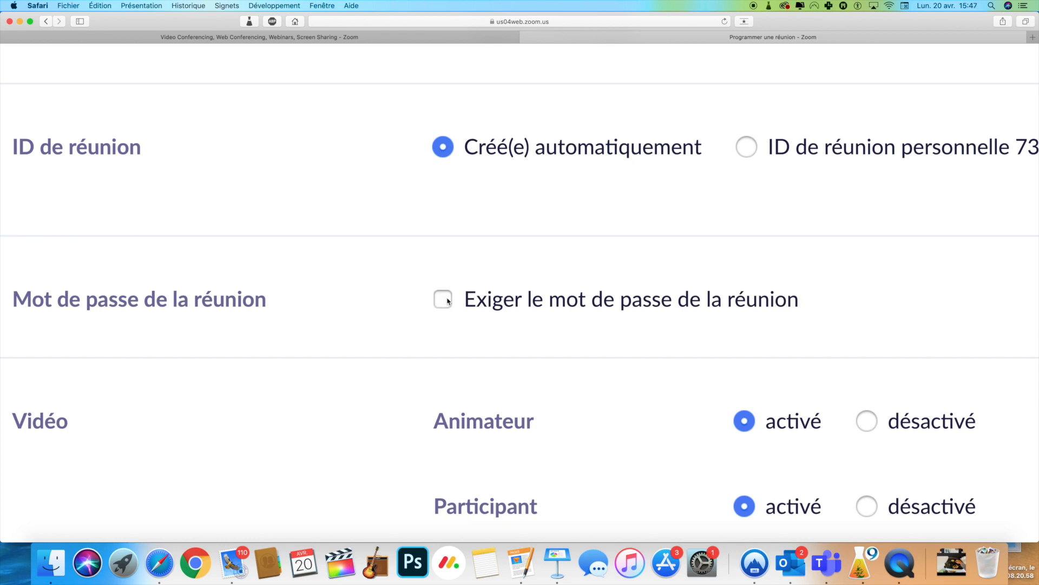
{"action": "scroll", "coordinate": [498, 328], "scroll_direction": "down", "scroll_amount": 3}
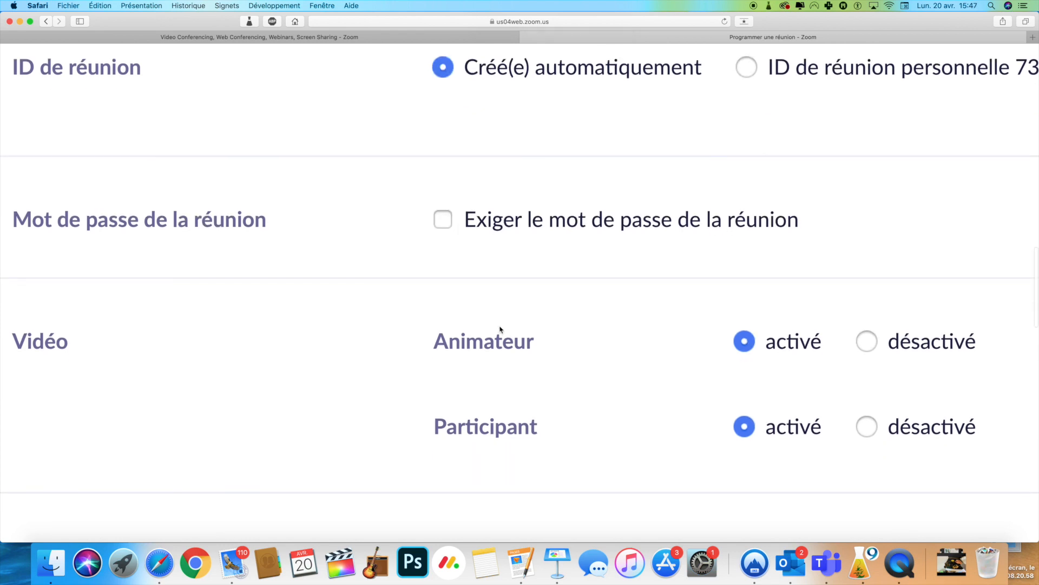
{"action": "scroll", "coordinate": [500, 328], "scroll_direction": "down", "scroll_amount": 1}
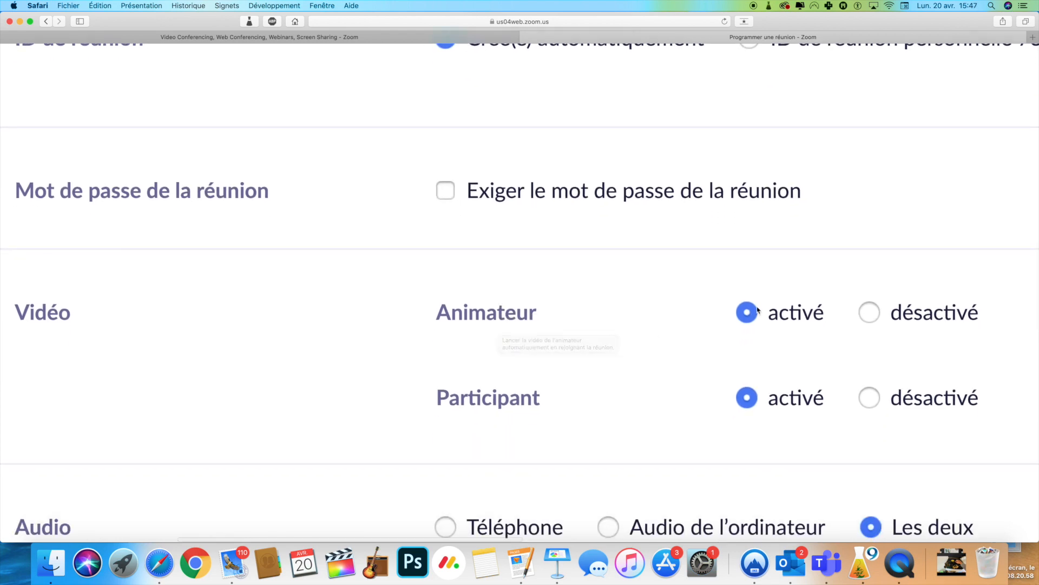
{"action": "scroll", "coordinate": [760, 335], "scroll_direction": "down", "scroll_amount": 2}
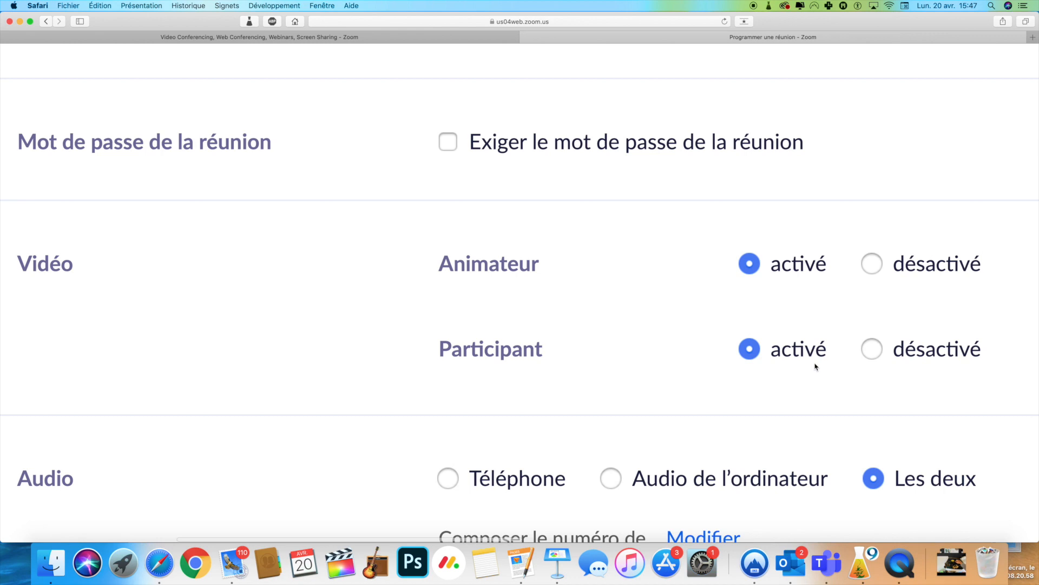
{"action": "scroll", "coordinate": [791, 338], "scroll_direction": "down", "scroll_amount": 5}
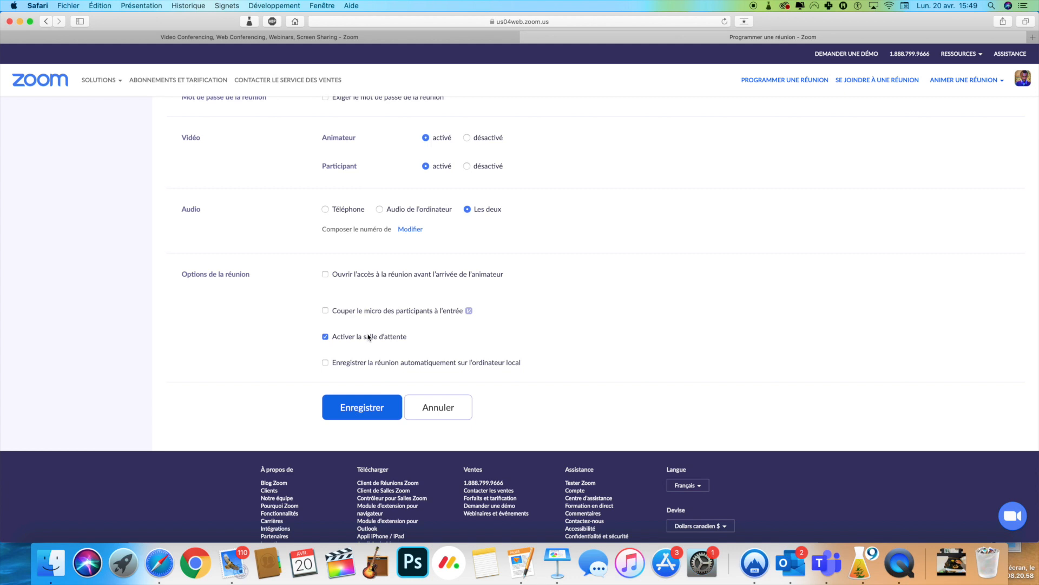
{"action": "left_click", "coordinate": [372, 408]}
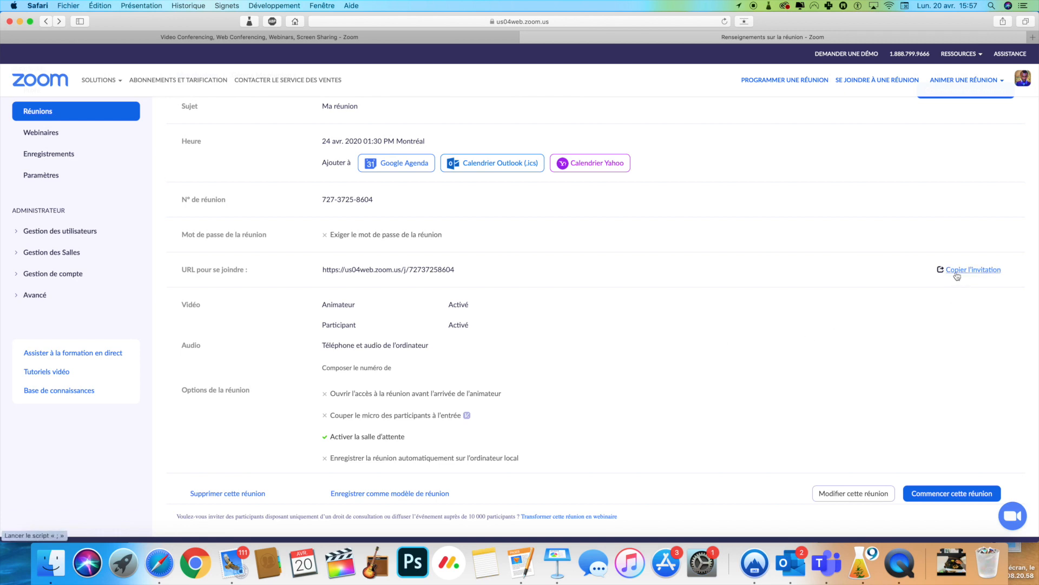
Copy the full 'Ma réunion' invitation text, including join link and meeting ID.
{"action": "left_click", "coordinate": [977, 273]}
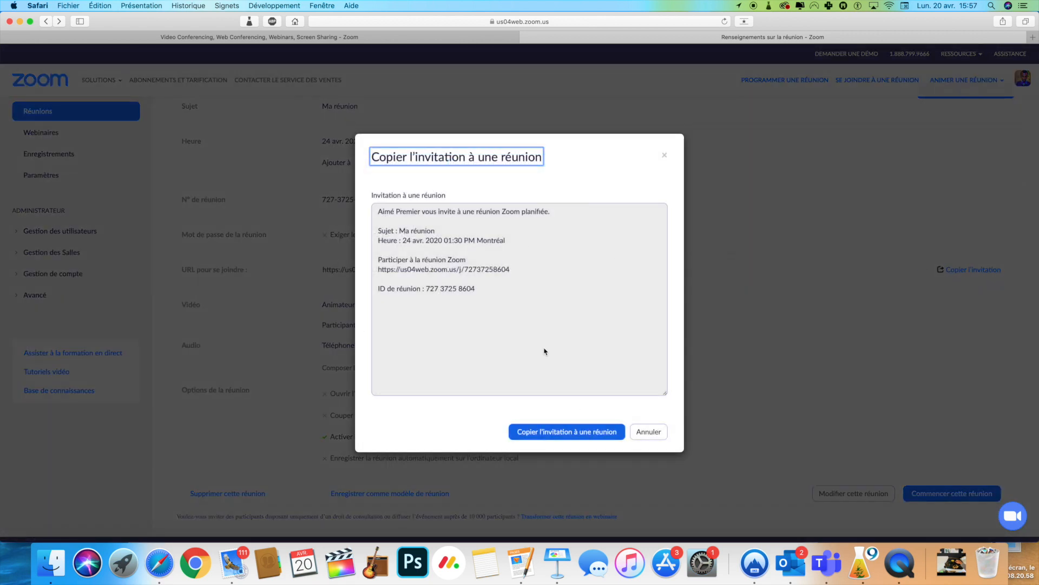
{"action": "left_click", "coordinate": [555, 436]}
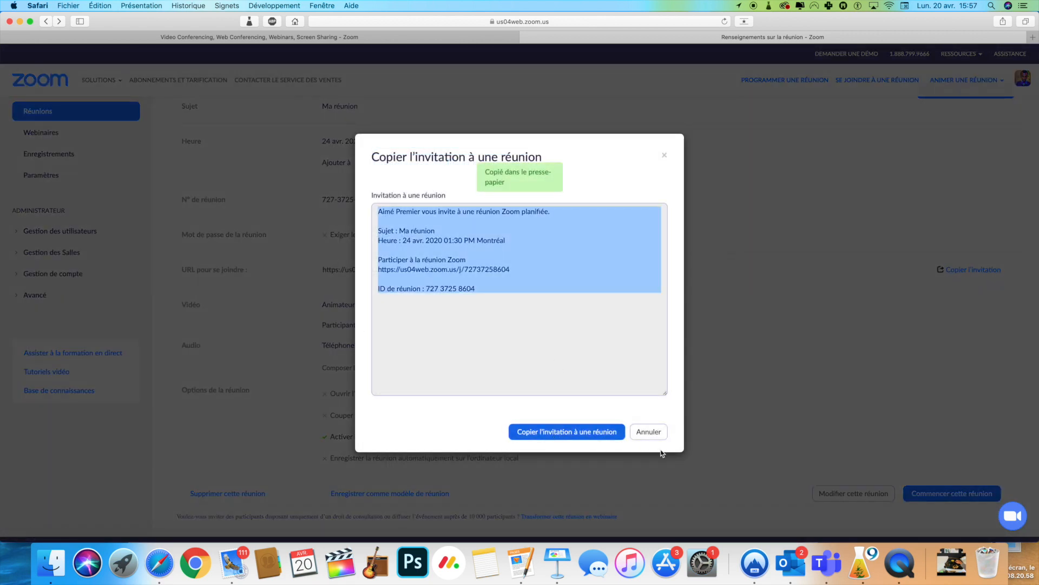
{"action": "left_click", "coordinate": [515, 265]}
{"action": "left_click_drag", "start_coordinate": [514, 271], "coordinate": [380, 270]}
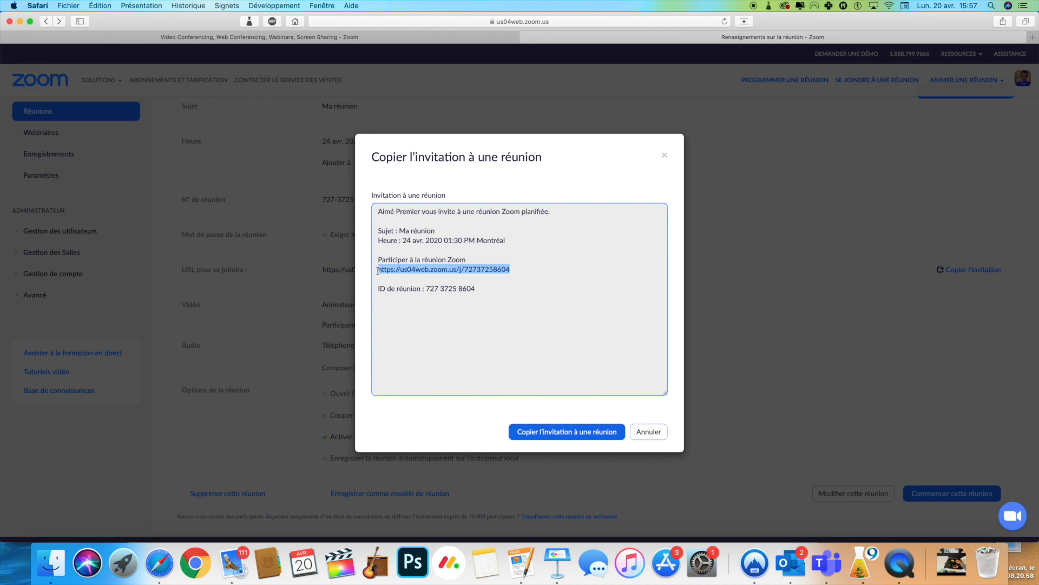
{"action": "left_click", "coordinate": [566, 431]}
{"action": "key", "text": "cmd+c"}
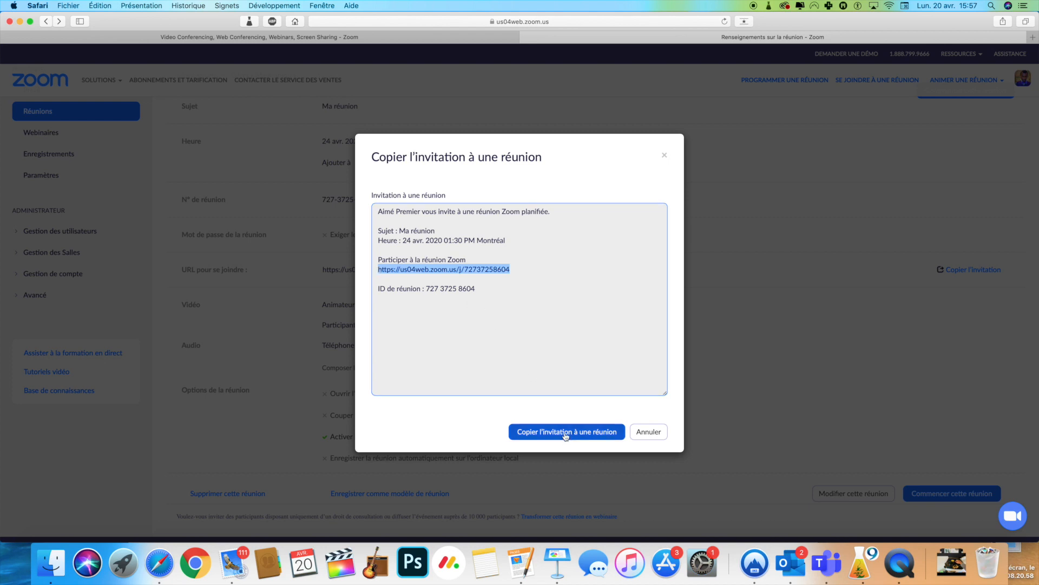
Paste the Zoom invitation into the 'Invitation à la rencontre' message and send it.
{"action": "left_click", "coordinate": [230, 563]}
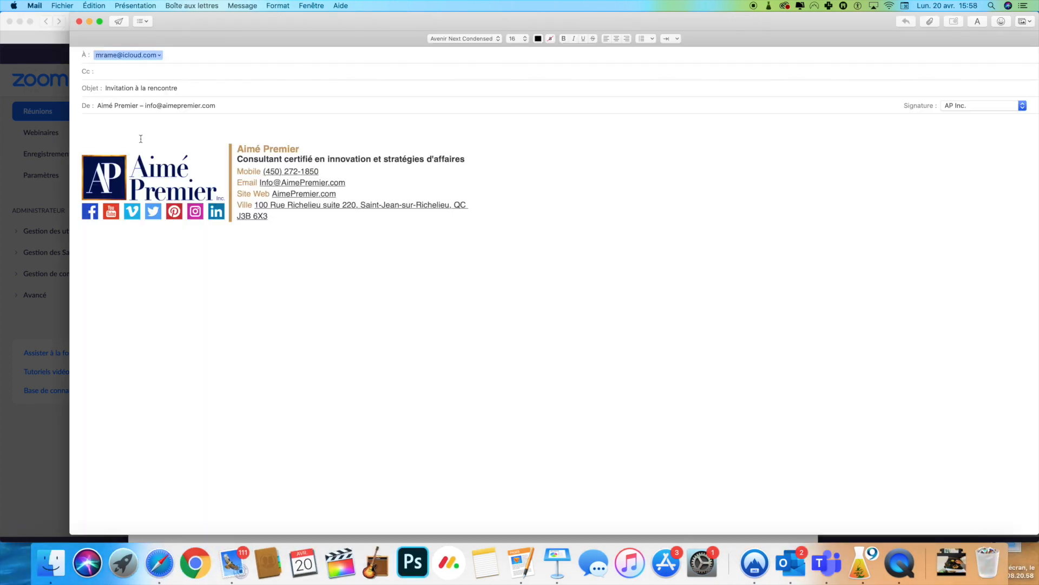
{"action": "right_click", "coordinate": [101, 125]}
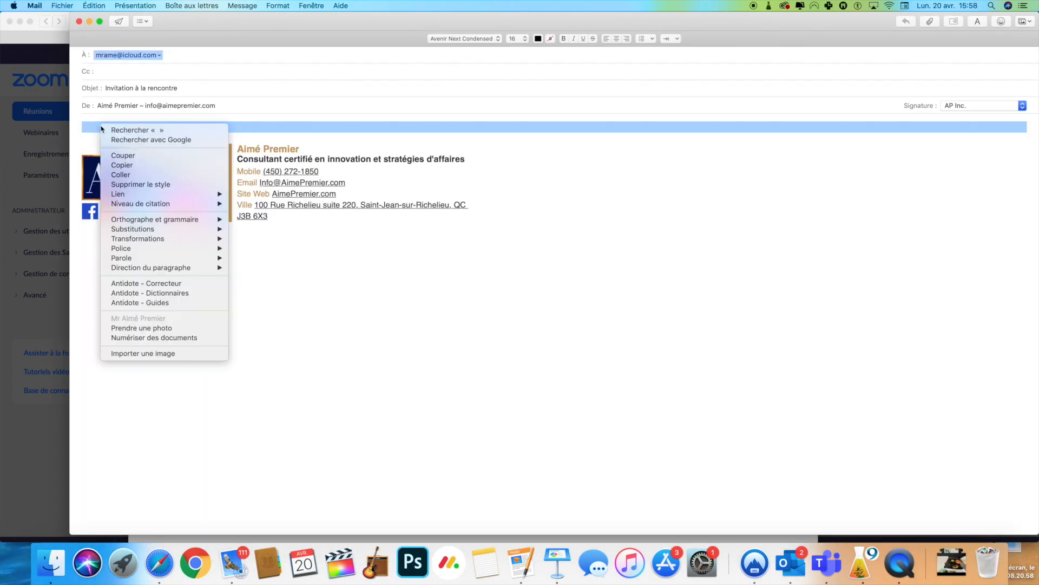
{"action": "left_click", "coordinate": [128, 176]}
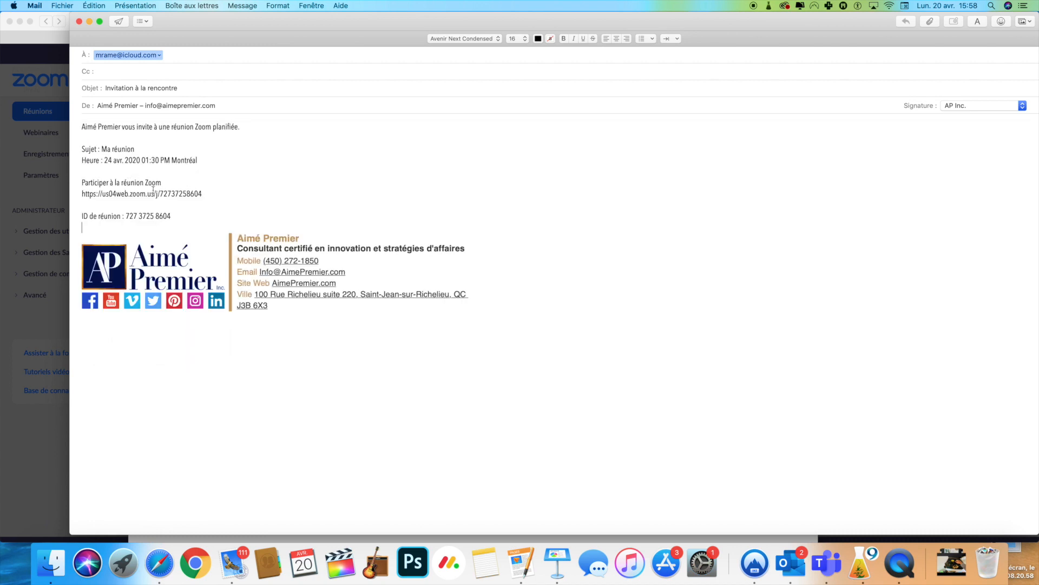
{"action": "key", "text": "shift+Tab"}
{"action": "key", "text": "shift+Tab"}
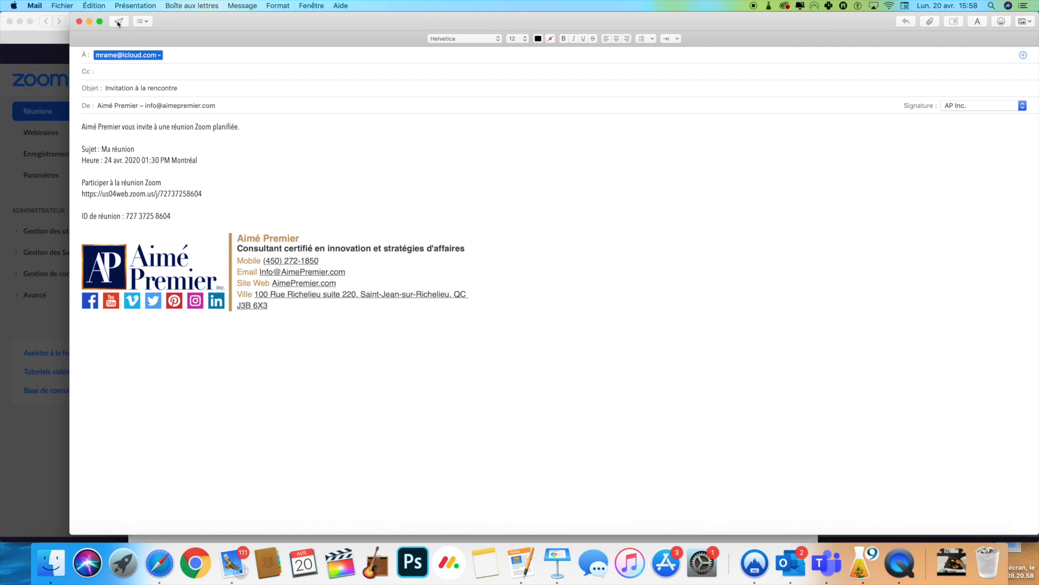
{"action": "left_click", "coordinate": [119, 22]}
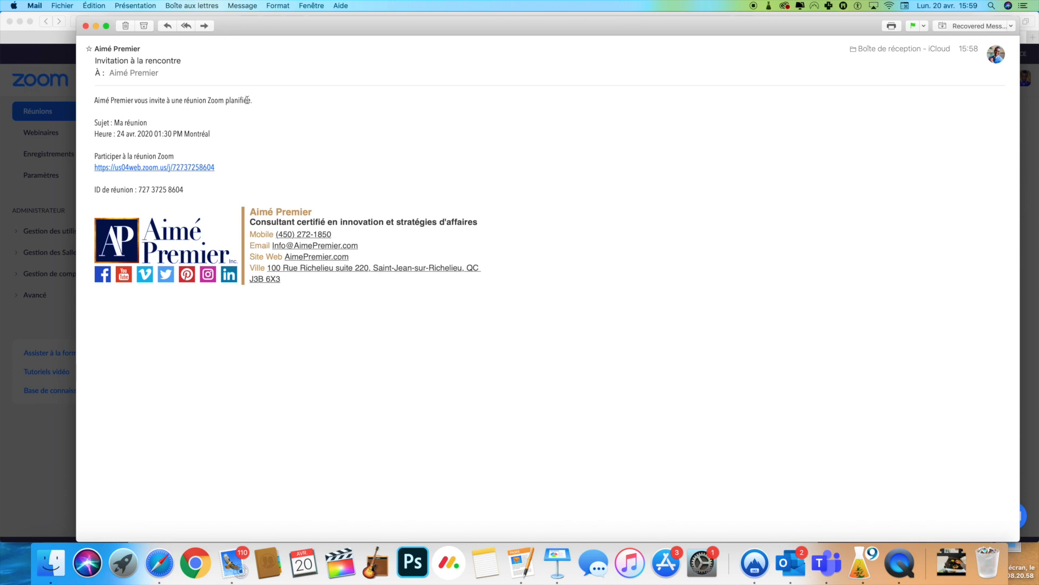
Inspect the meeting name and 'Participer à la réunion Zoom' line, then return to Safari.
{"action": "left_click_drag", "start_coordinate": [114, 122], "coordinate": [151, 122]}
{"action": "mouse_move", "coordinate": [125, 136]}
{"action": "mouse_move", "coordinate": [139, 171]}
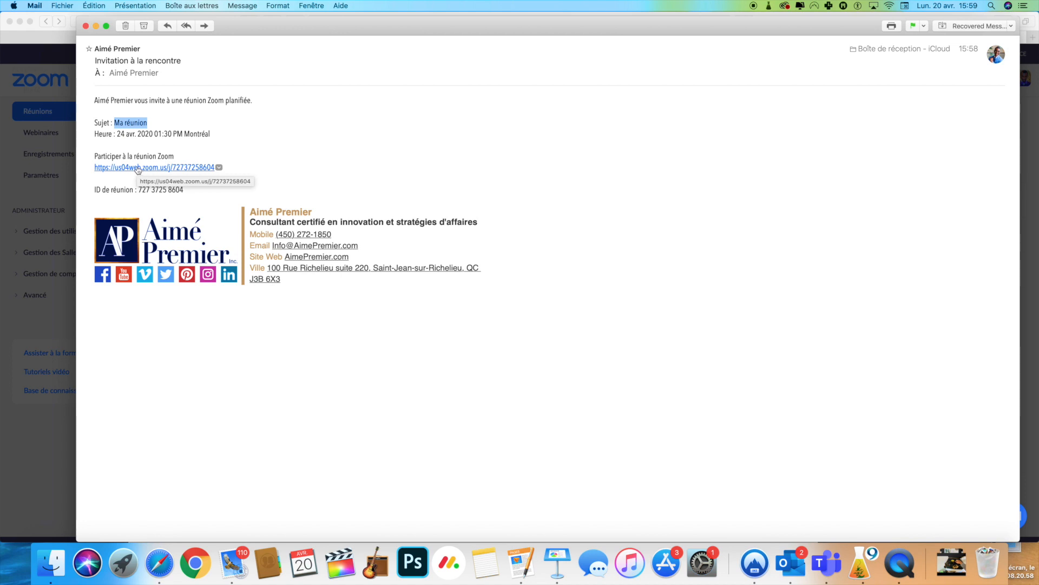
{"action": "left_click_drag", "start_coordinate": [176, 156], "coordinate": [85, 159]}
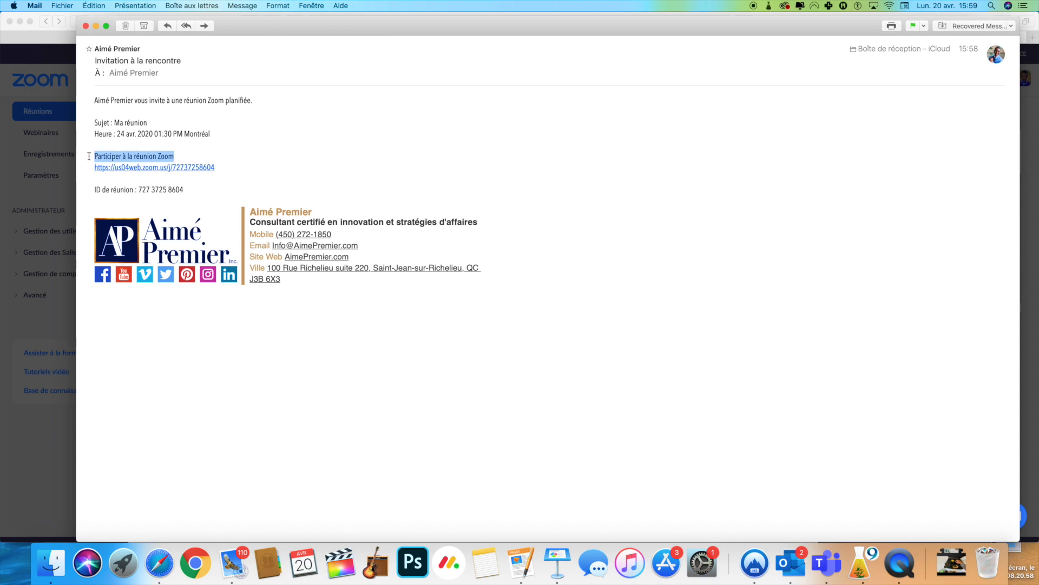
{"action": "left_click", "coordinate": [153, 185]}
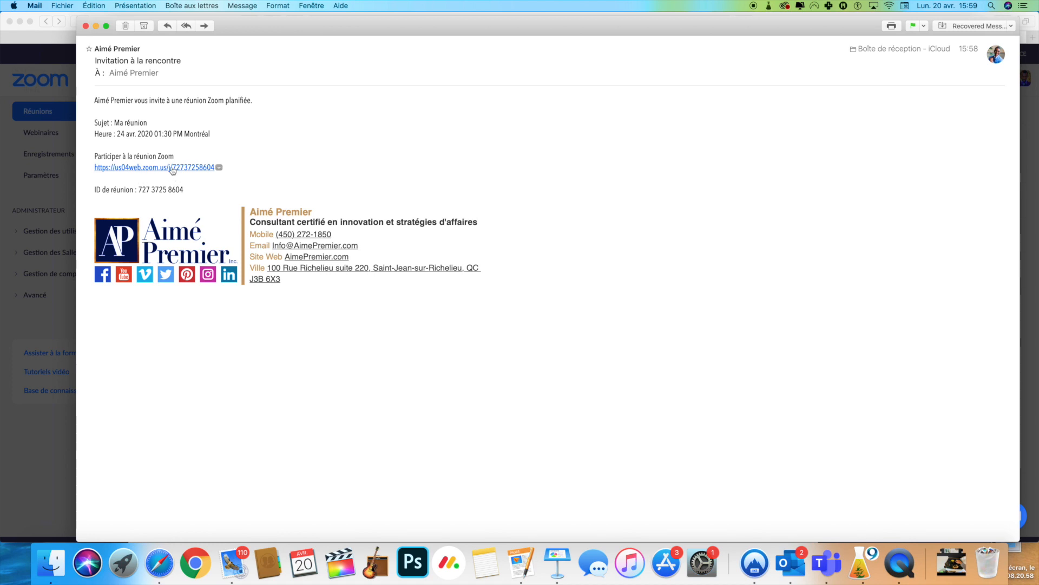
{"action": "left_click", "coordinate": [59, 164]}
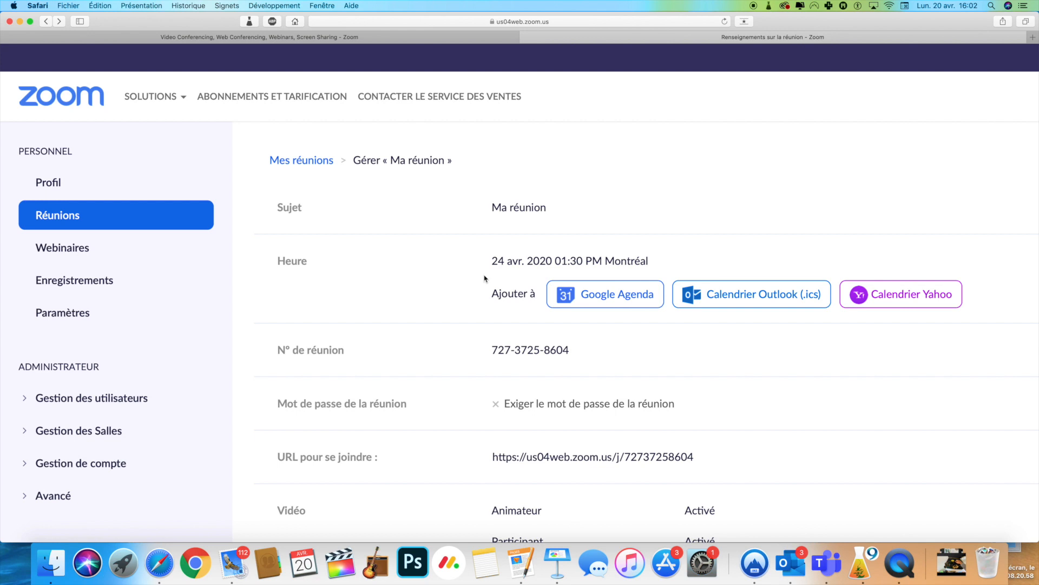
Download the Zoom meeting client Zoom.pkg (19,2 Mo) from the download centre and confirm it in Safari's downloads.
{"action": "scroll", "coordinate": [484, 284], "scroll_direction": "down", "scroll_amount": 15}
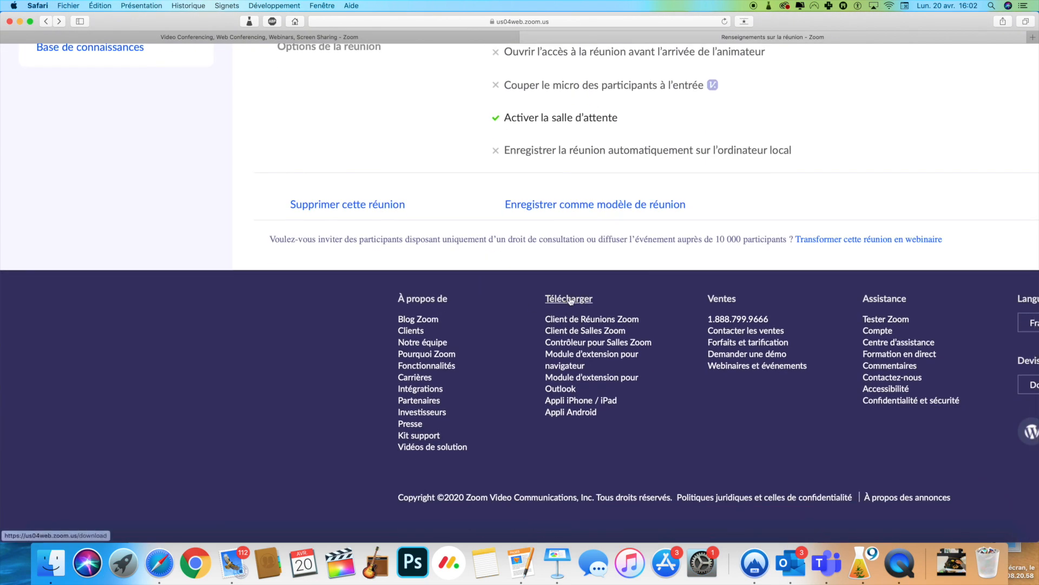
{"action": "left_click", "coordinate": [568, 301]}
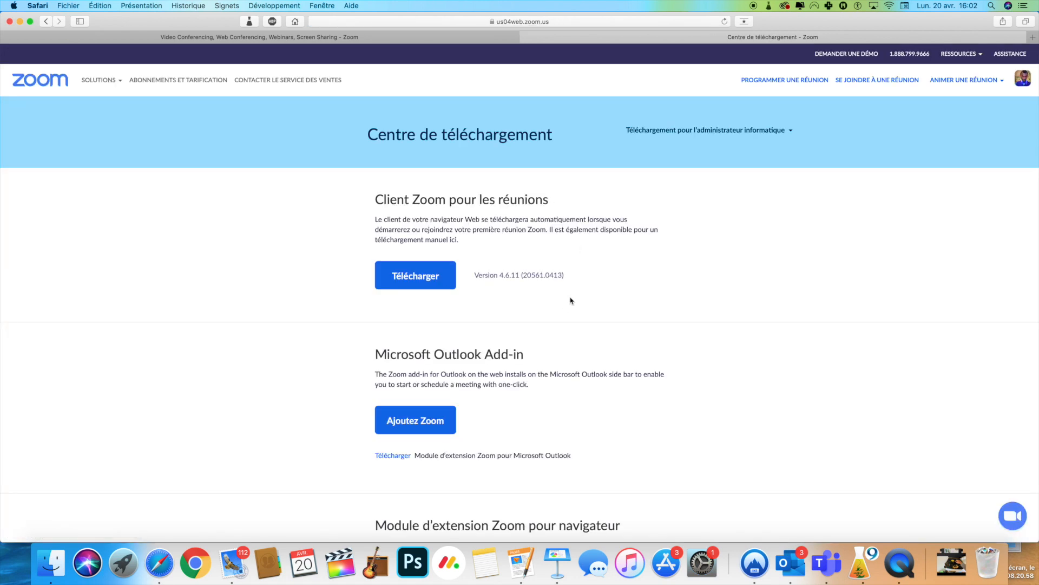
{"action": "scroll", "coordinate": [569, 299], "scroll_direction": "up", "scroll_amount": 5}
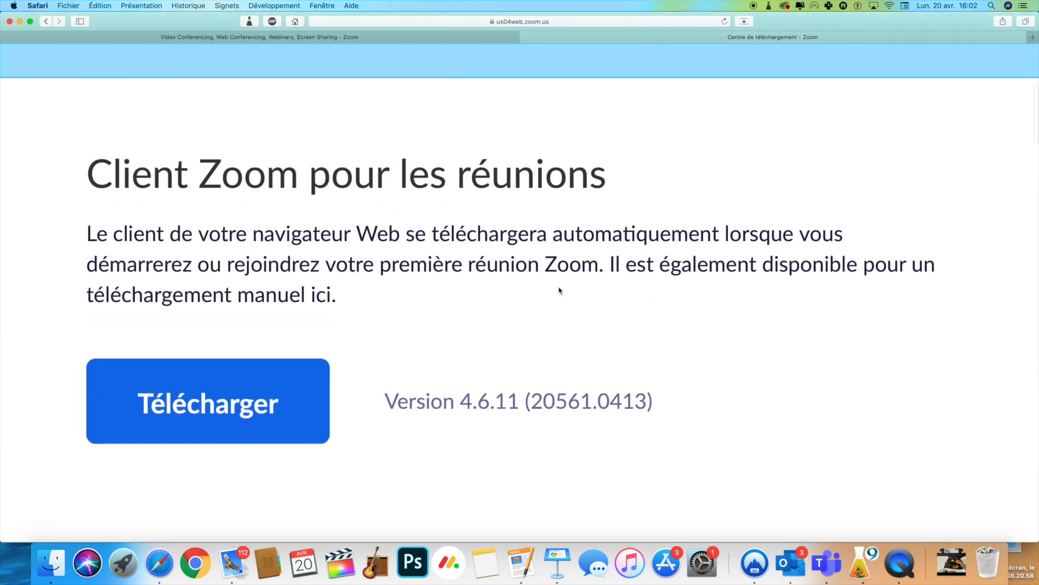
{"action": "left_click", "coordinate": [240, 444]}
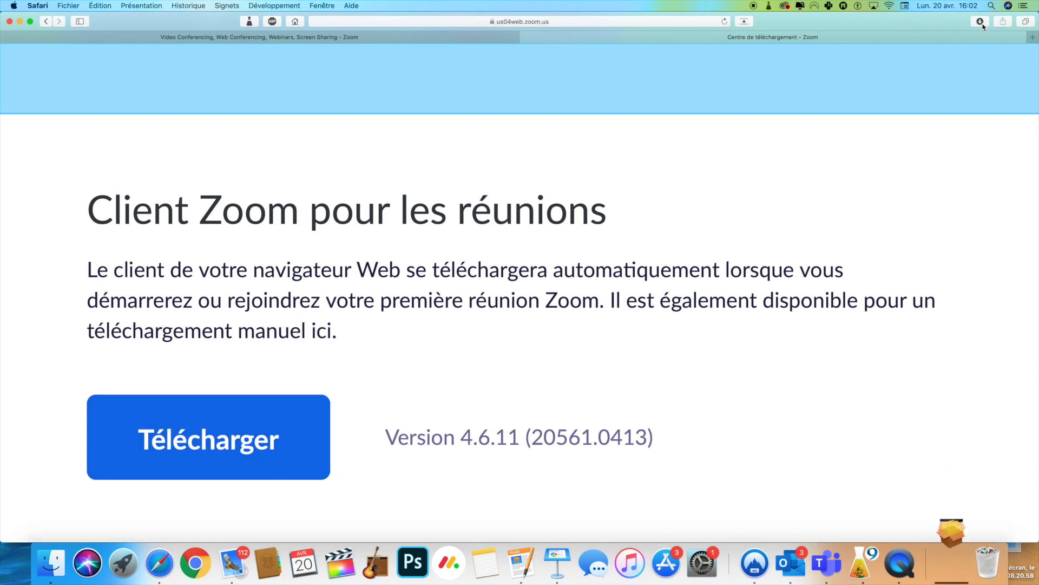
{"action": "left_click", "coordinate": [980, 22]}
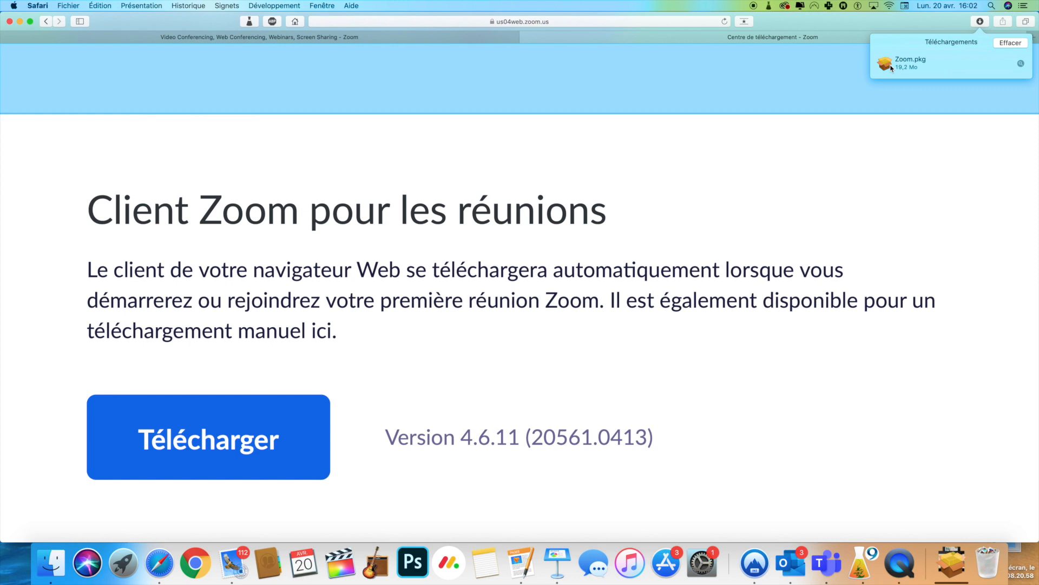
Install Zoom.pkg for all users, authorizing with the administrator password.
{"action": "double_click", "coordinate": [891, 67]}
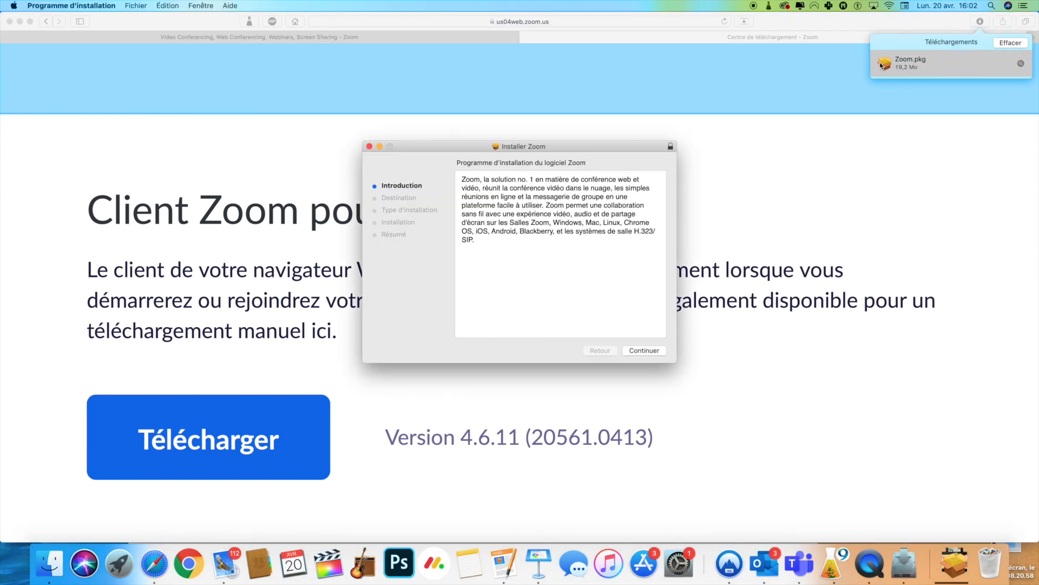
{"action": "left_click", "coordinate": [644, 350]}
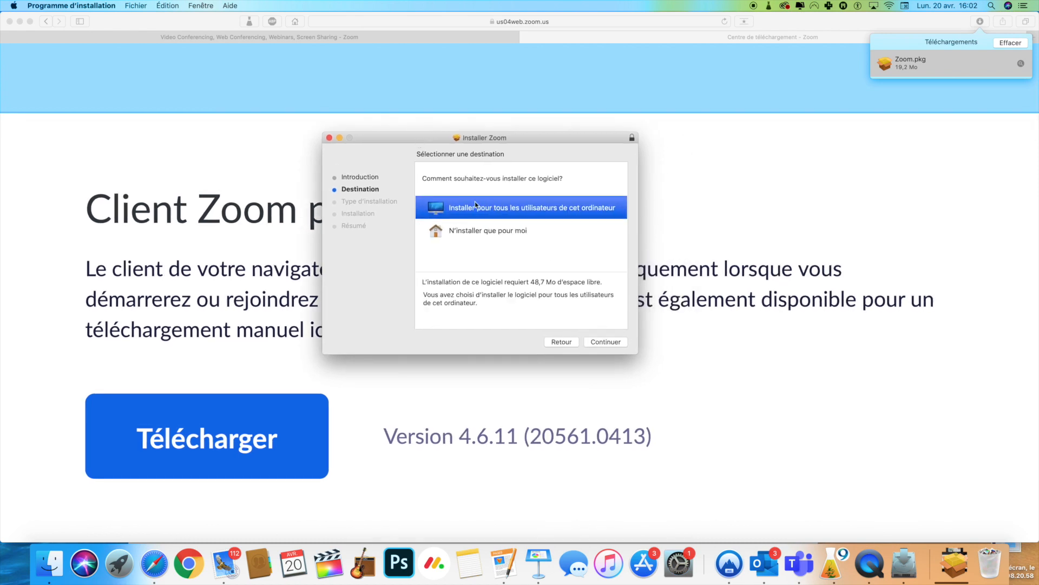
{"action": "left_click", "coordinate": [605, 341]}
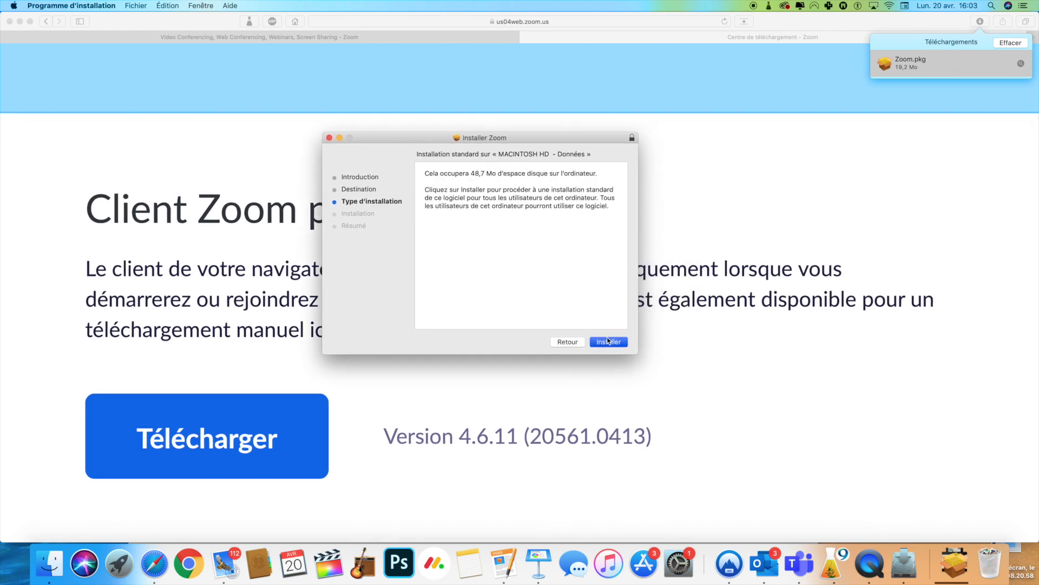
{"action": "left_click", "coordinate": [608, 341]}
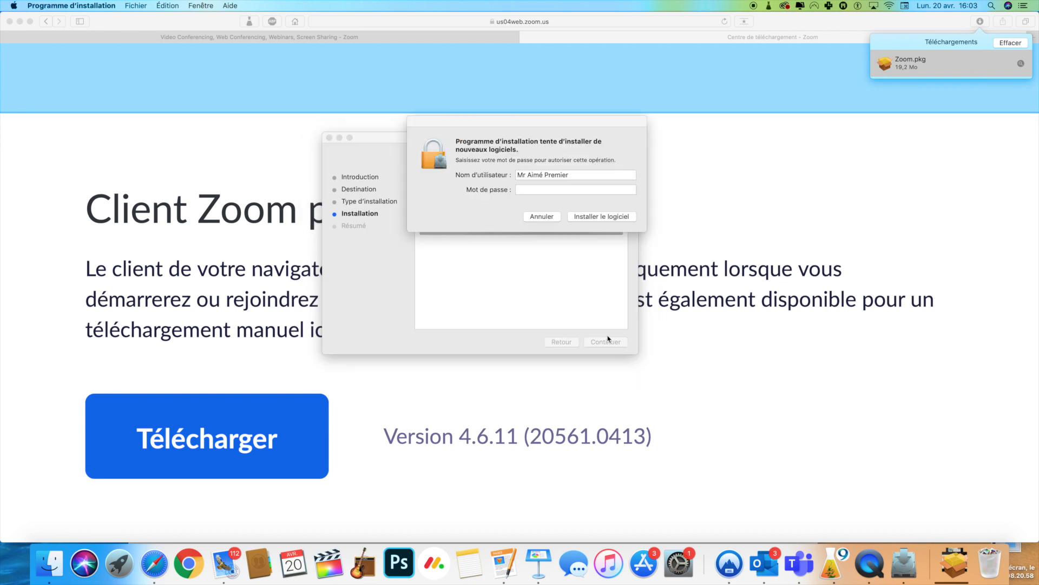
{"action": "type", "text": "••••"}
{"action": "key", "text": "Return"}
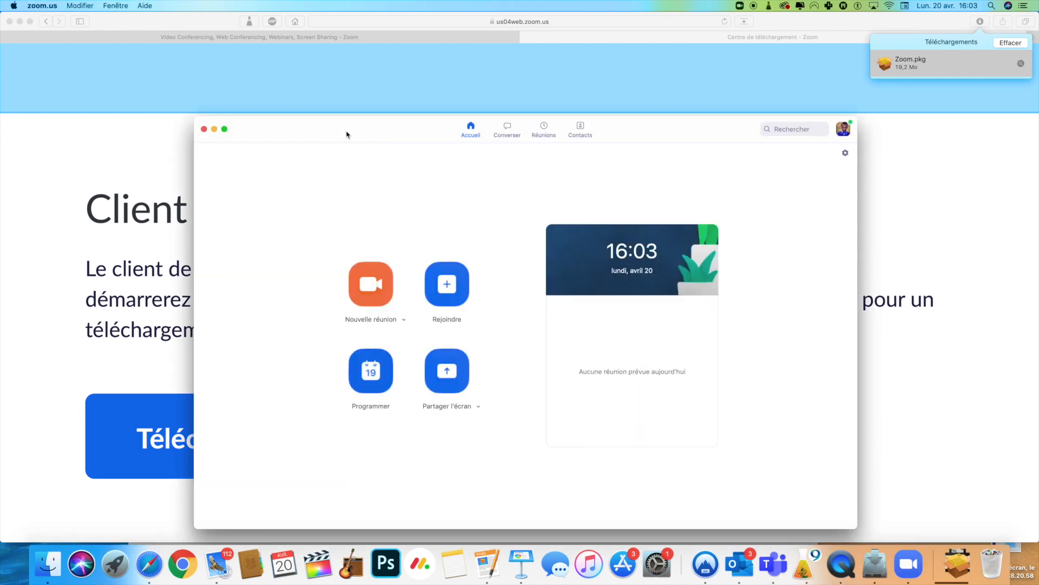
Close the finished installer and maximize the Zoom 4.6.11 start window.
{"action": "left_click_drag", "start_coordinate": [343, 132], "coordinate": [389, 63]}
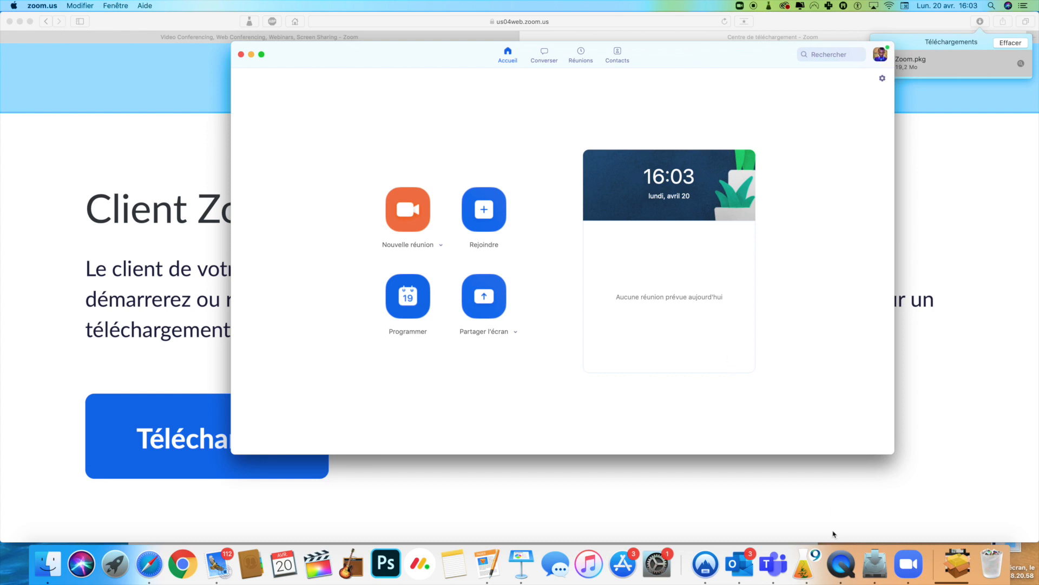
{"action": "left_click", "coordinate": [874, 563]}
{"action": "mouse_move", "coordinate": [423, 144]}
{"action": "left_mouse_down"}
{"action": "mouse_move", "coordinate": [455, 149]}
{"action": "mouse_move", "coordinate": [440, 148]}
{"action": "left_mouse_up"}
{"action": "left_click", "coordinate": [627, 345]}
{"action": "double_click", "coordinate": [332, 63]}
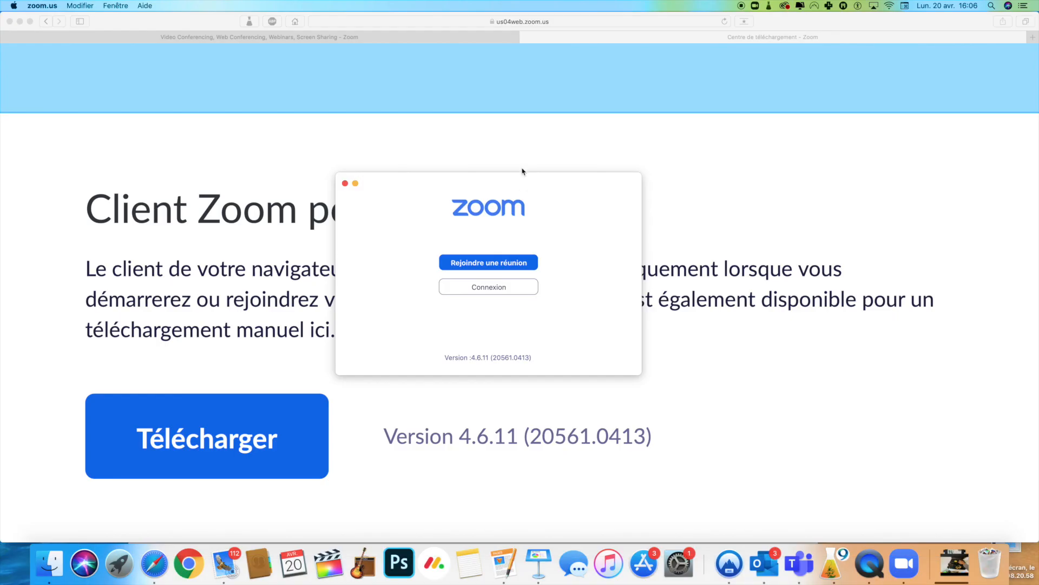
Sign in to the Zoom client with the account e-mail and password.
{"action": "left_click_drag", "start_coordinate": [574, 222], "coordinate": [548, 223]}
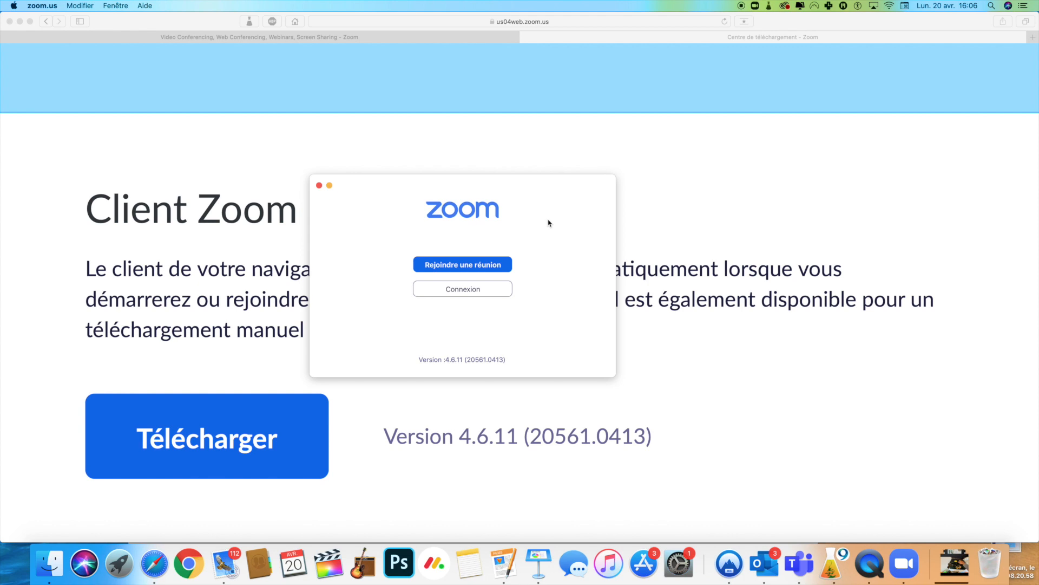
{"action": "left_click_drag", "start_coordinate": [548, 223], "coordinate": [549, 222]}
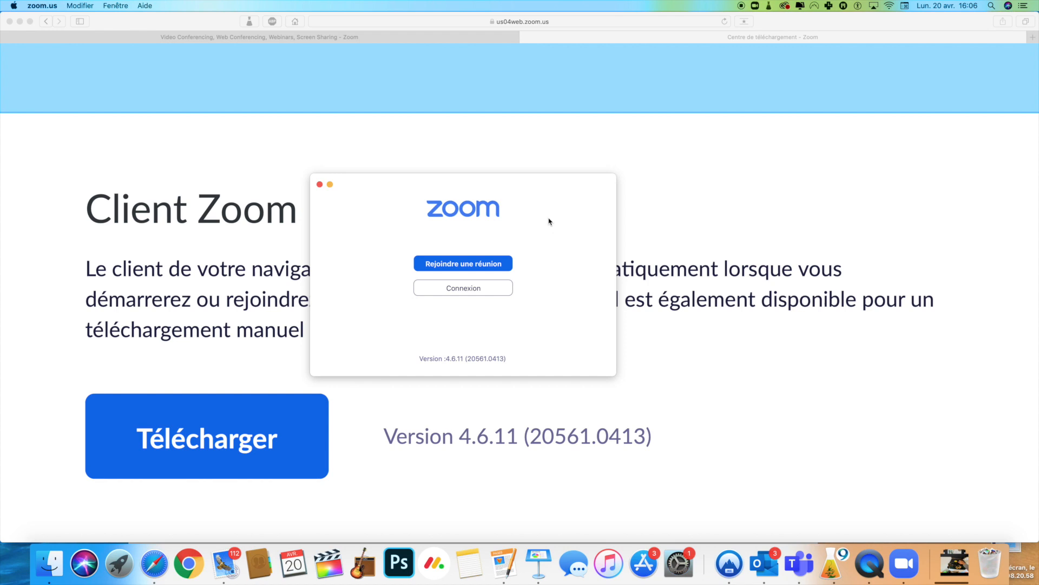
{"action": "left_click_drag", "start_coordinate": [427, 193], "coordinate": [505, 173]}
{"action": "left_click", "coordinate": [541, 268]}
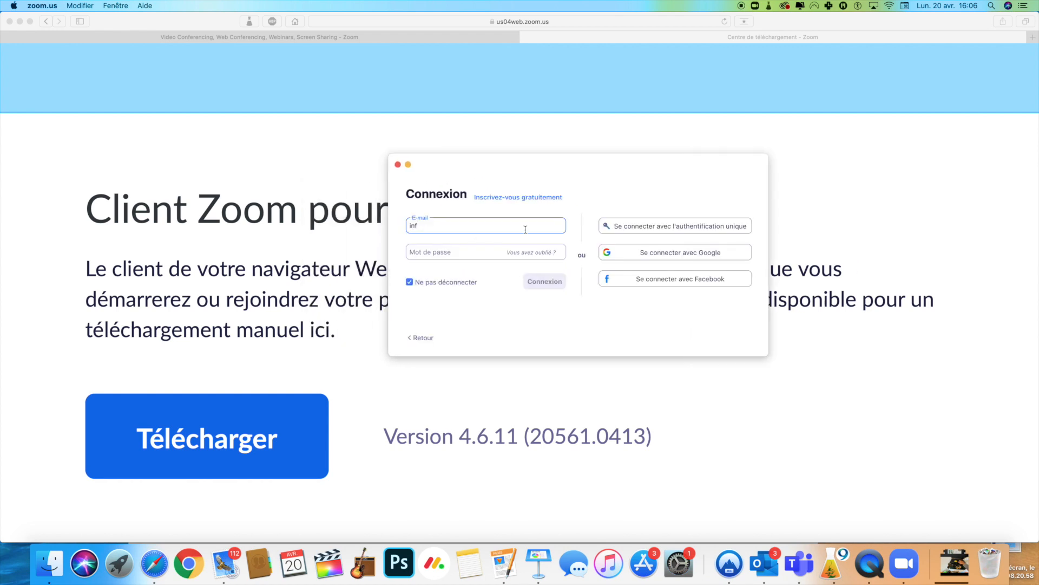
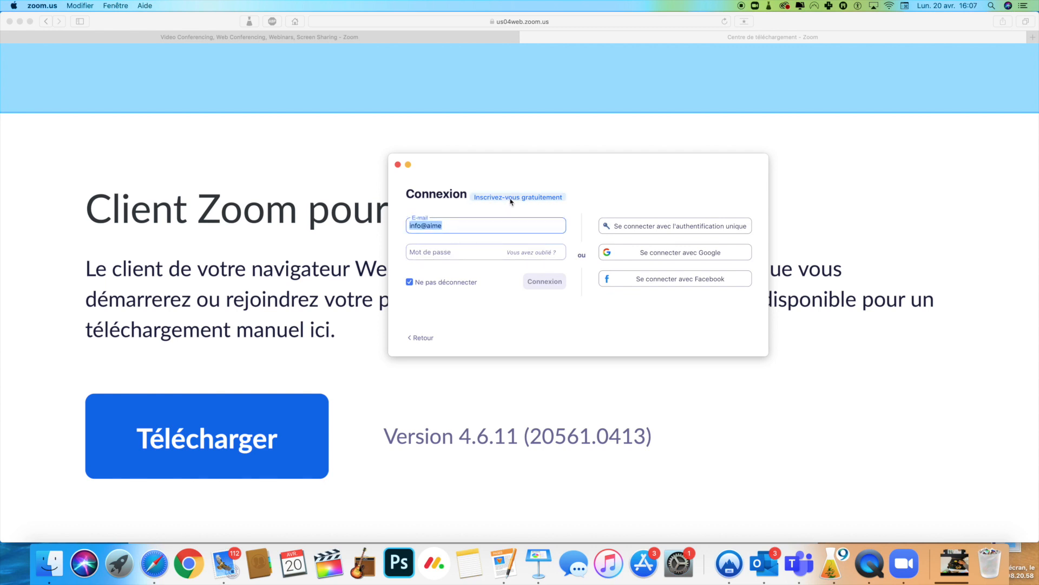
{"action": "key", "text": "Tab"}
{"action": "type", "text": "••••••••"}
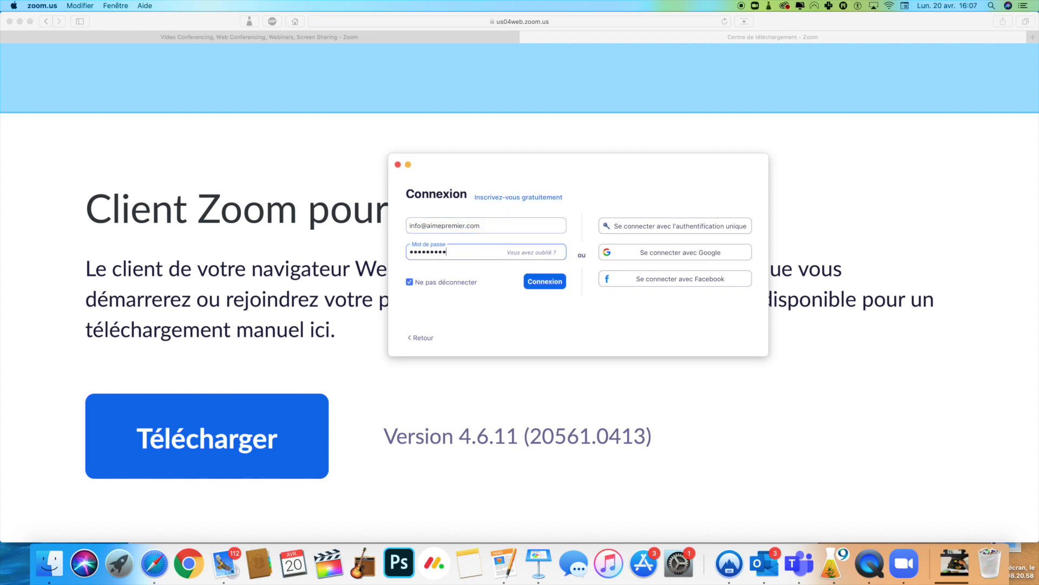
{"action": "key", "text": "Return"}
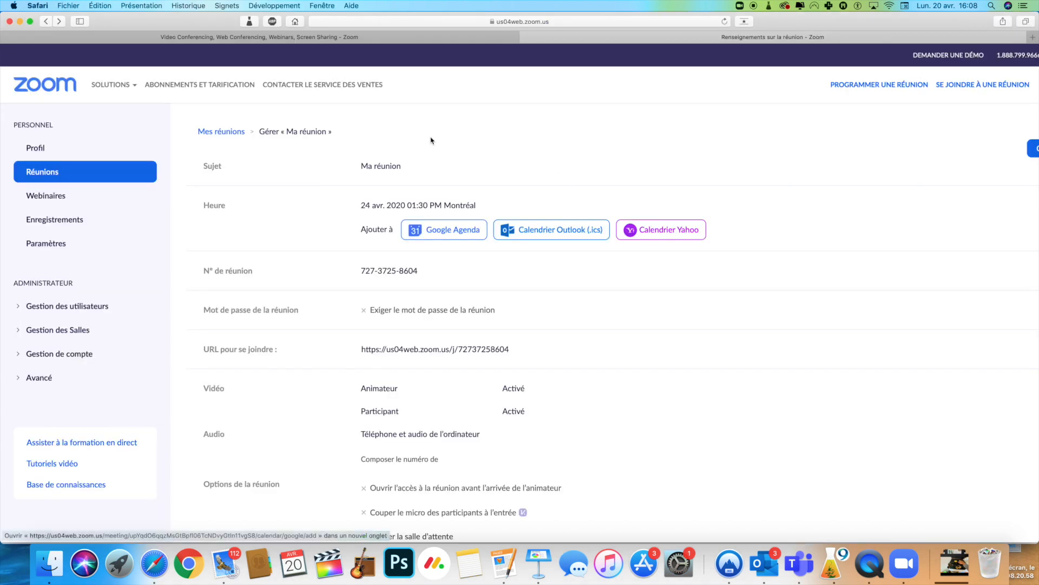
Visit the Profil page, then load the Programmer une réunion form.
{"action": "scroll", "coordinate": [434, 156], "scroll_direction": "down", "scroll_amount": 5}
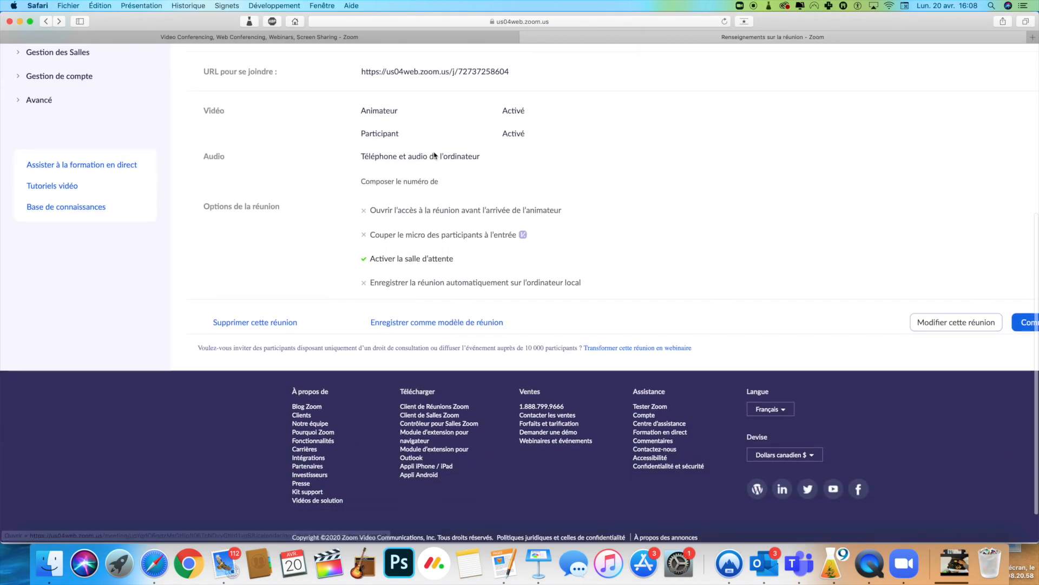
{"action": "scroll", "coordinate": [433, 156], "scroll_direction": "up", "scroll_amount": 10}
{"action": "left_click", "coordinate": [64, 147]}
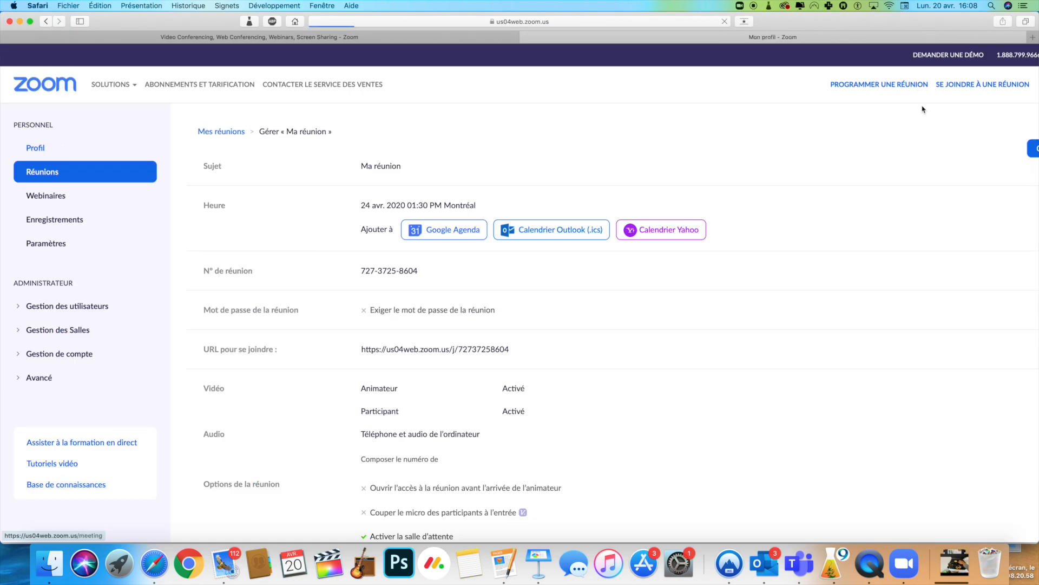
{"action": "left_click", "coordinate": [780, 82]}
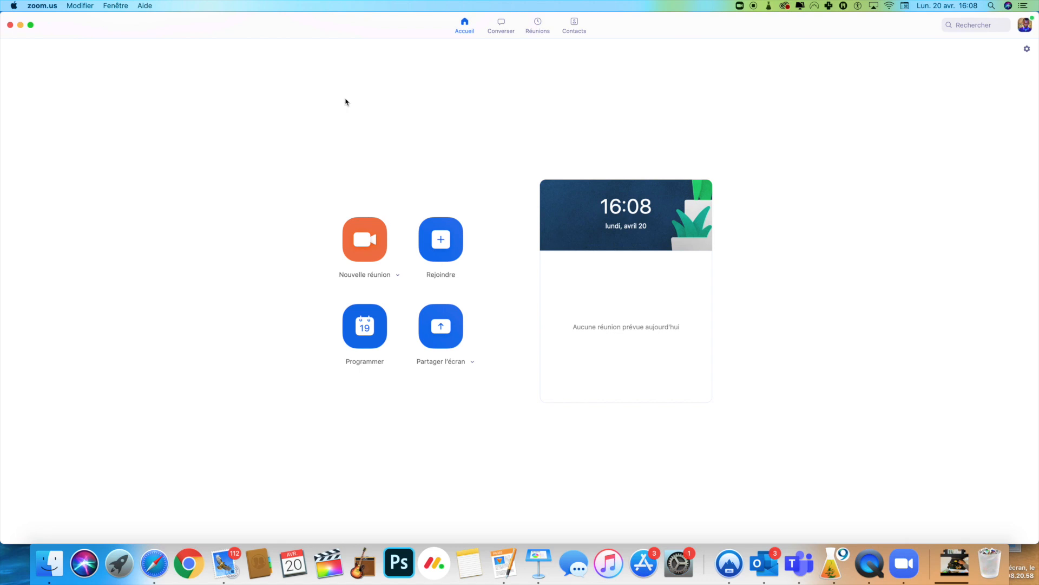
Review the Planifier une réunion dialog, cancel it, and show the Réunions list with the personal meeting ID.
{"action": "left_click", "coordinate": [372, 333]}
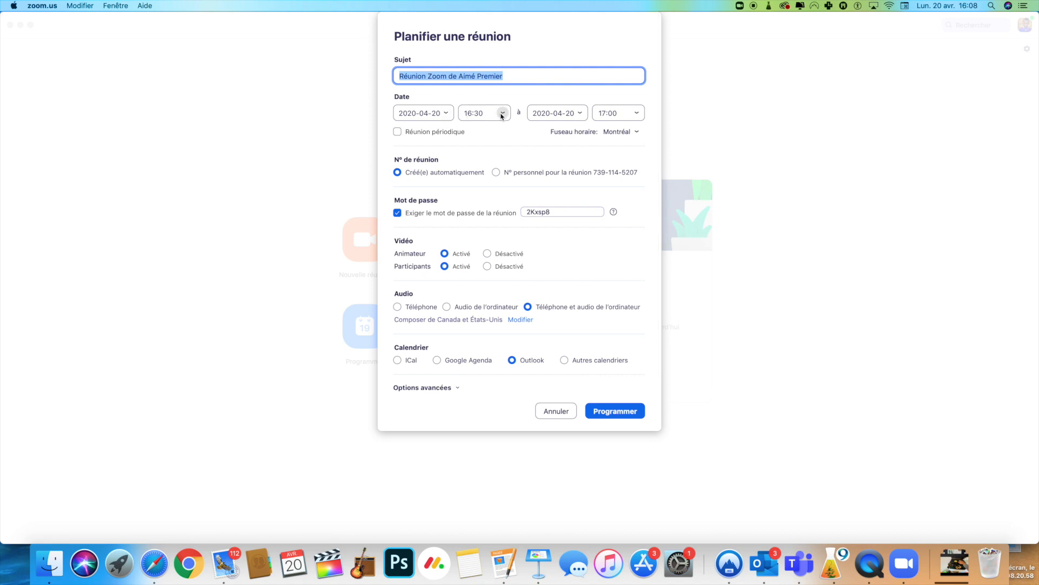
{"action": "mouse_move", "coordinate": [399, 216]}
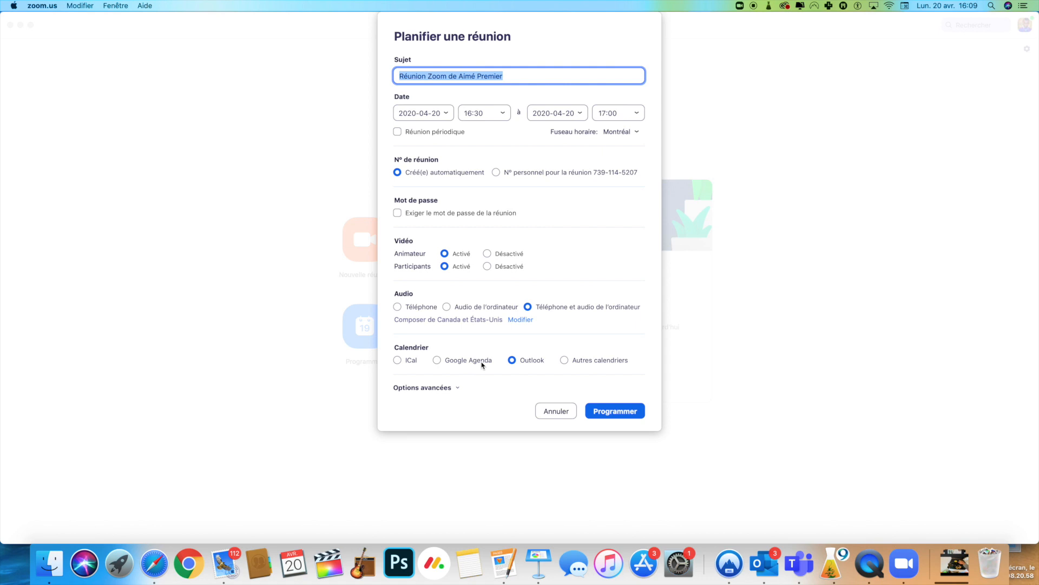
{"action": "left_click", "coordinate": [617, 415]}
{"action": "left_click", "coordinate": [537, 26]}
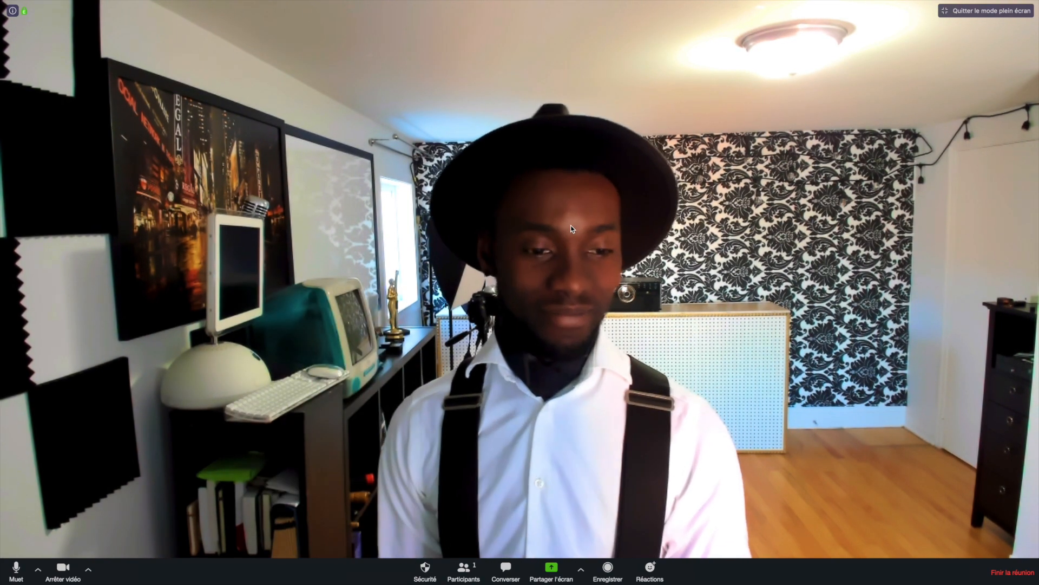
Inspect the camera and audio device menus, then close them.
{"action": "left_click", "coordinate": [89, 568]}
{"action": "left_click", "coordinate": [50, 576]}
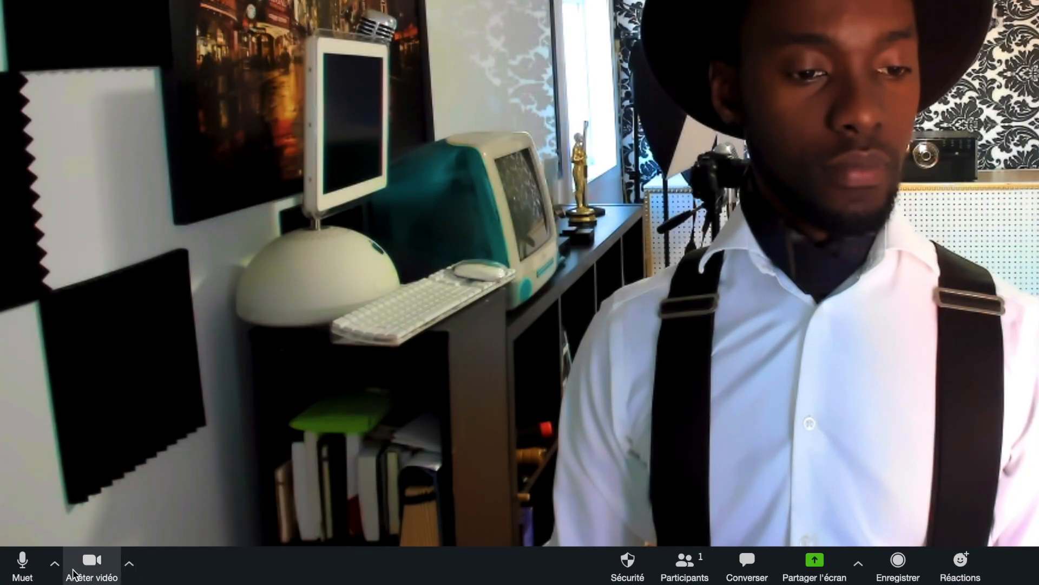
{"action": "left_click", "coordinate": [52, 568]}
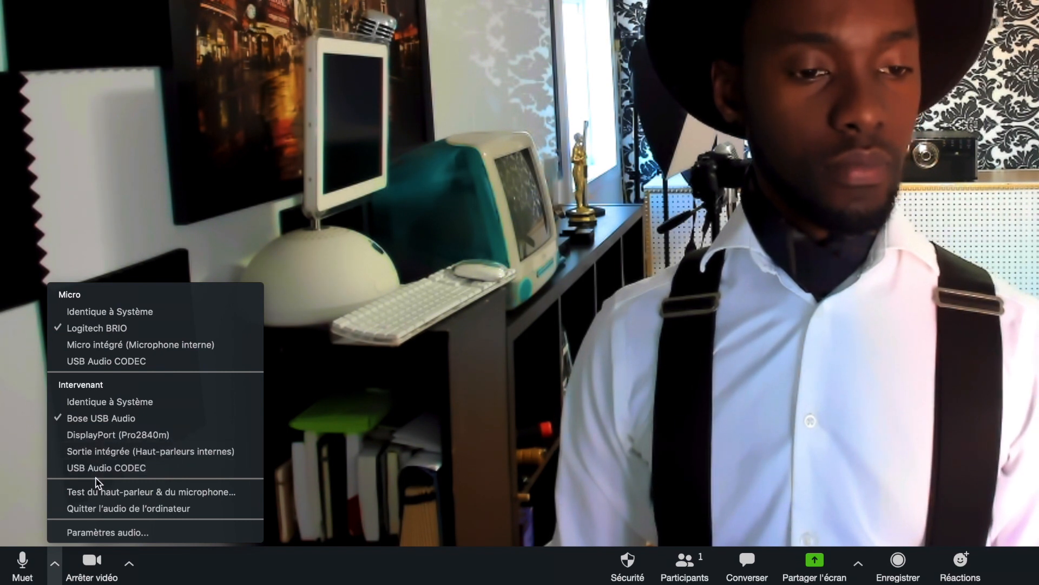
{"action": "left_click", "coordinate": [59, 562]}
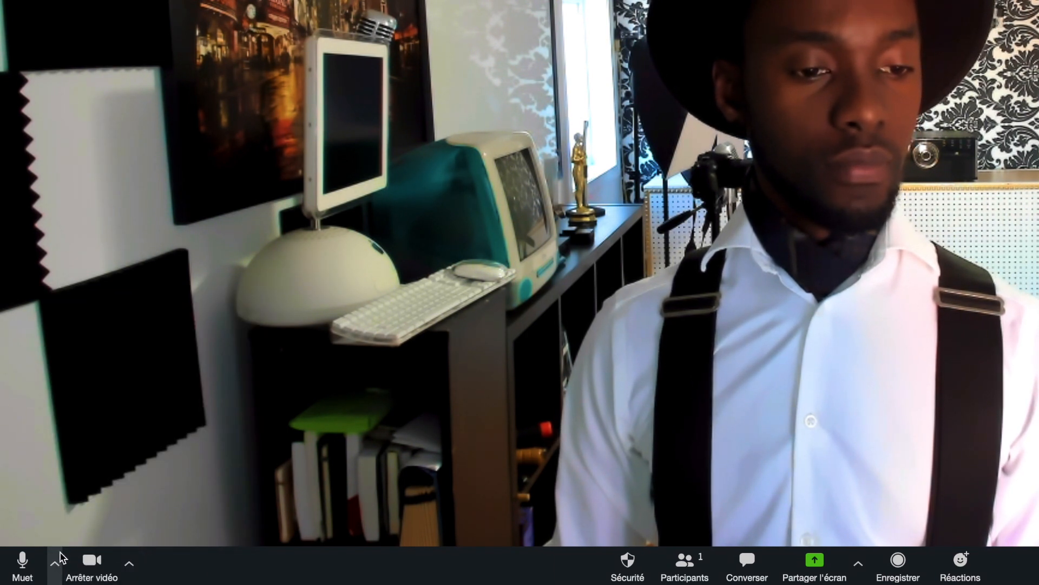
Toggle the microphone mute several times, ending unmuted, and show the camera choices menu.
{"action": "left_click", "coordinate": [22, 577]}
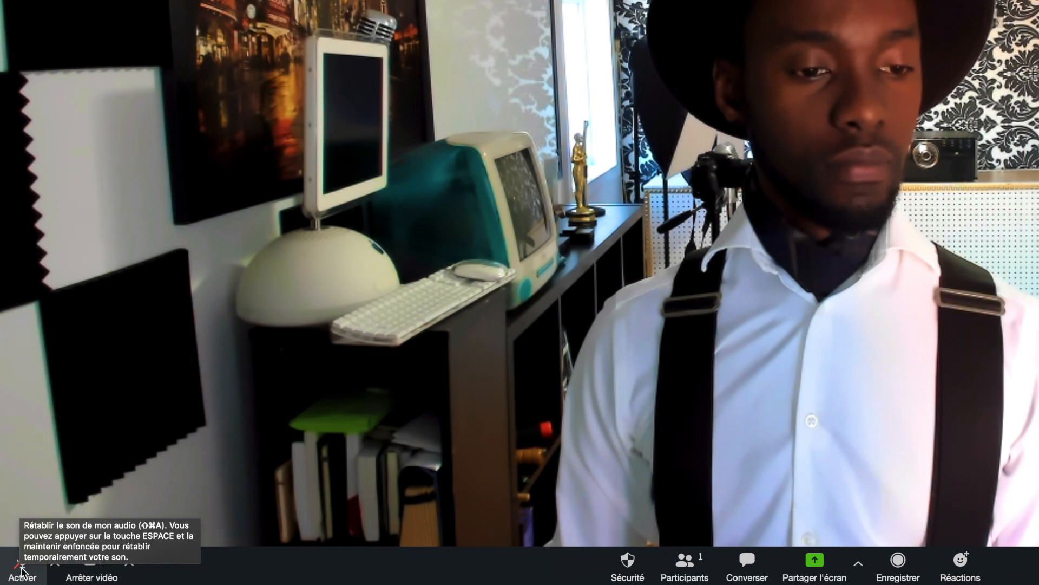
{"action": "left_click", "coordinate": [21, 567]}
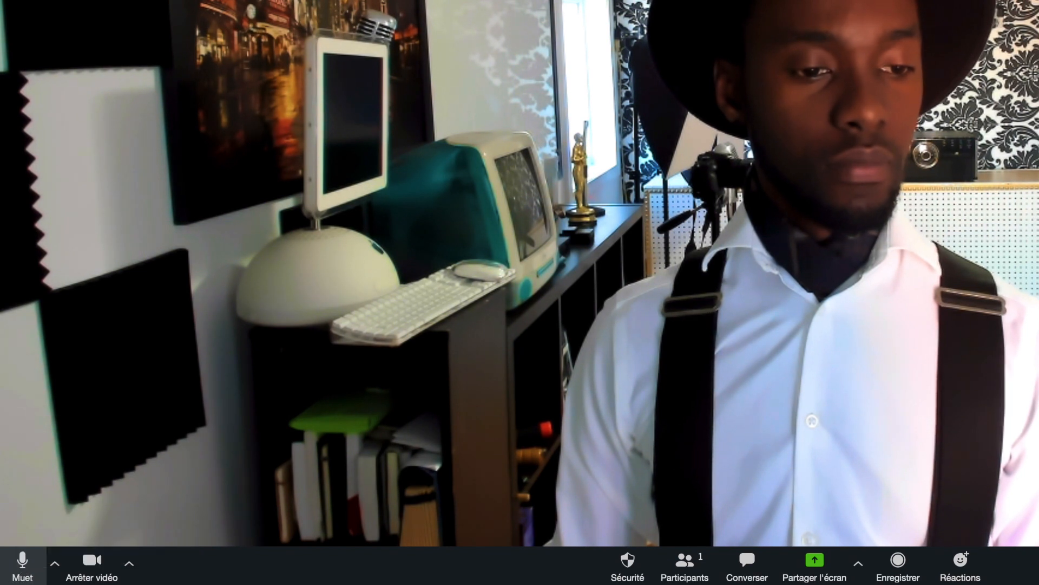
{"action": "left_click", "coordinate": [22, 560]}
{"action": "key", "text": "shift+super+a"}
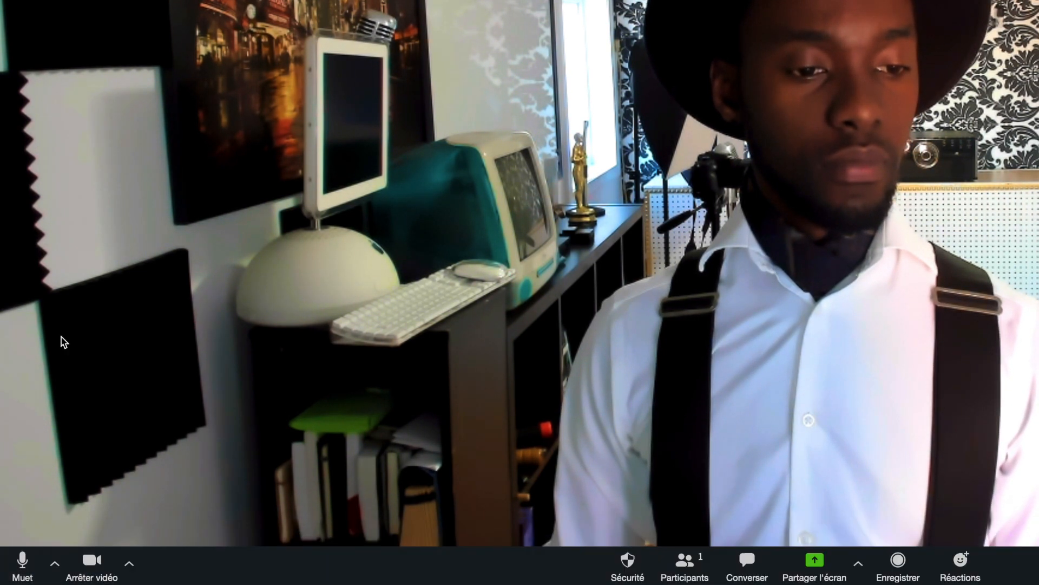
{"action": "left_click", "coordinate": [129, 562]}
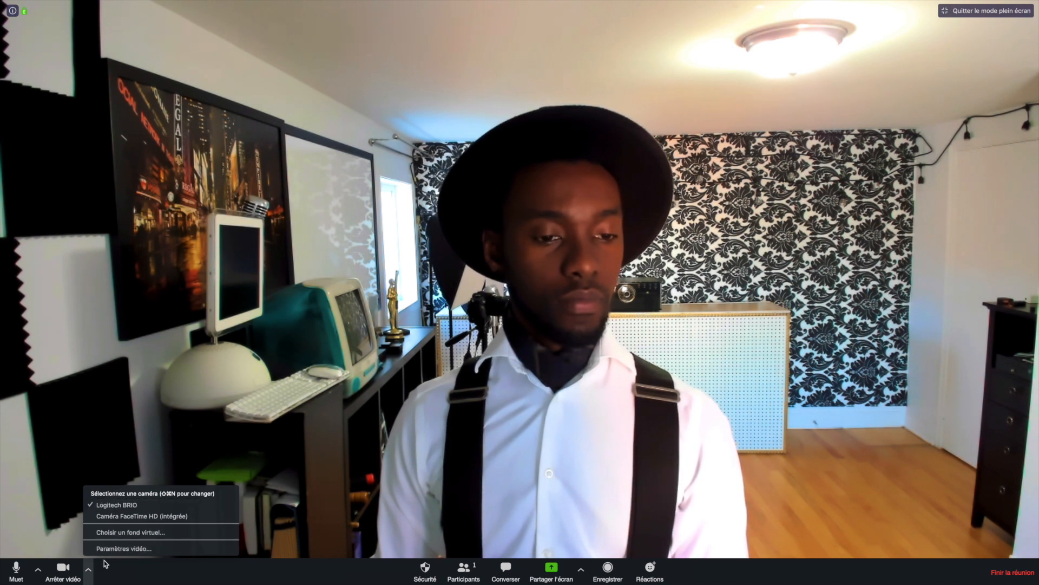
Close the camera menu, then stop and restart the video twice, ending with live video.
{"action": "left_click", "coordinate": [90, 574]}
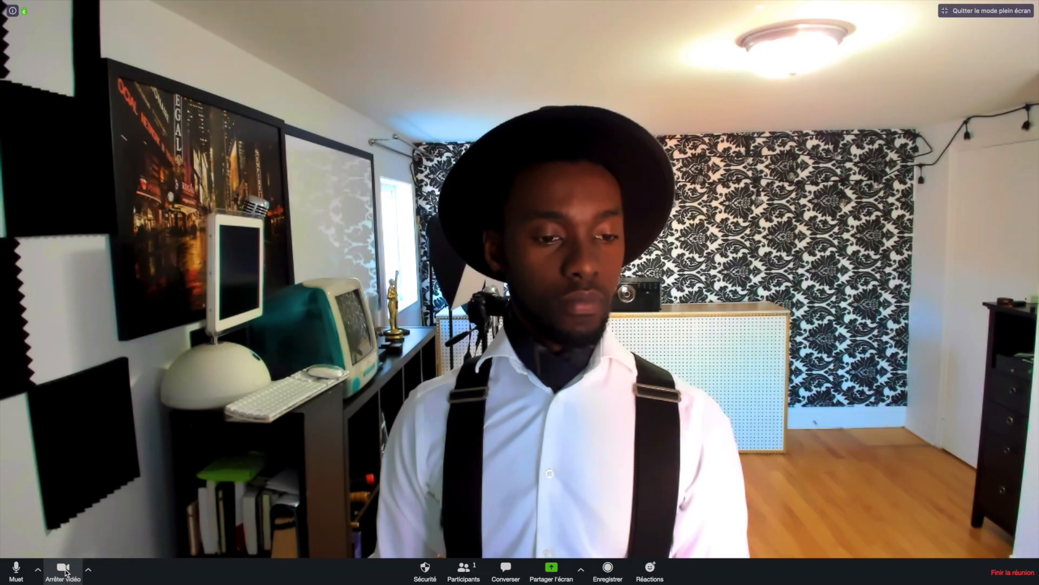
{"action": "left_click", "coordinate": [64, 569]}
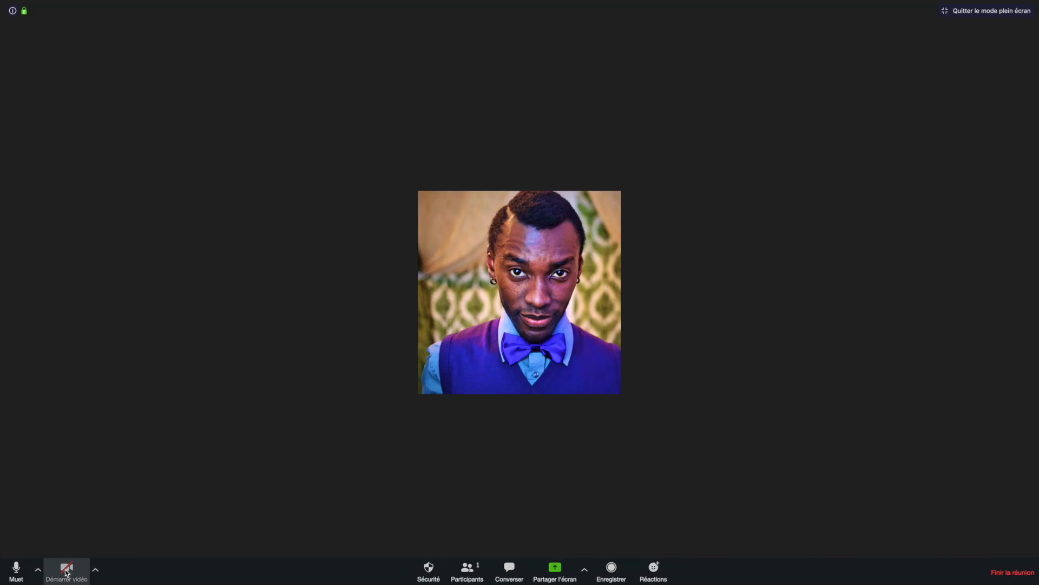
{"action": "left_click", "coordinate": [66, 571]}
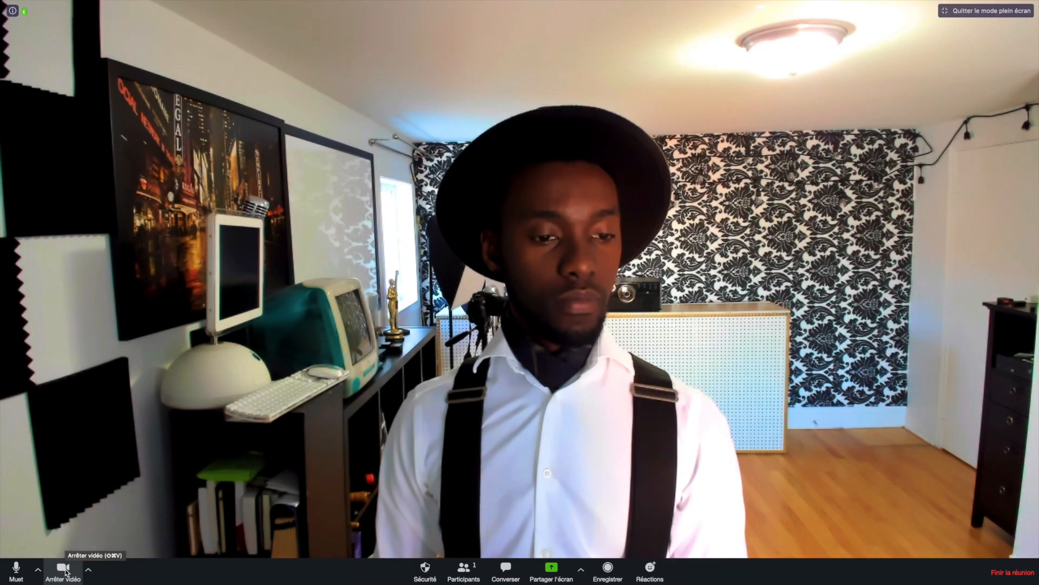
{"action": "left_click", "coordinate": [64, 570]}
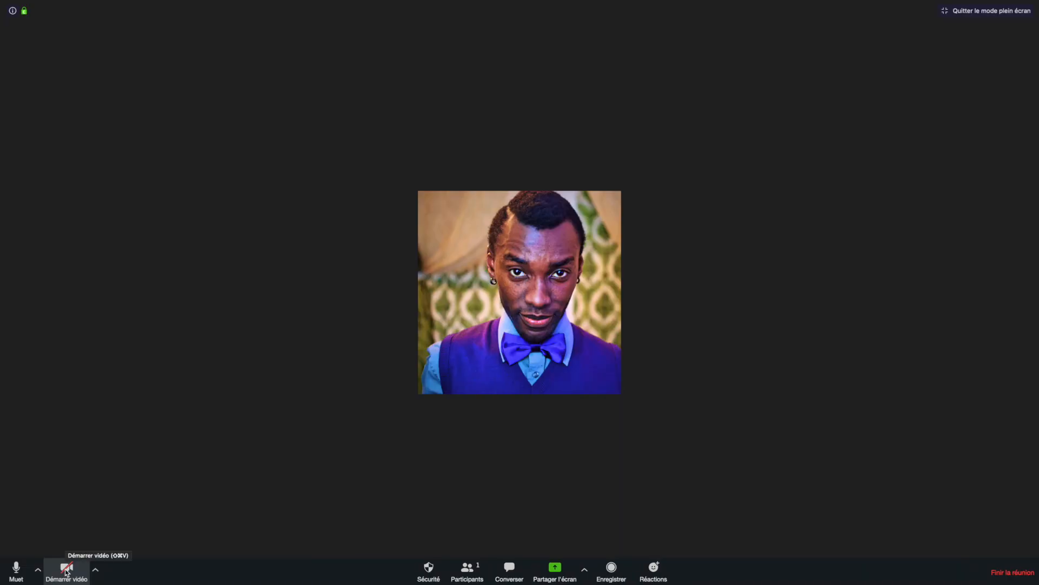
{"action": "left_click", "coordinate": [66, 571]}
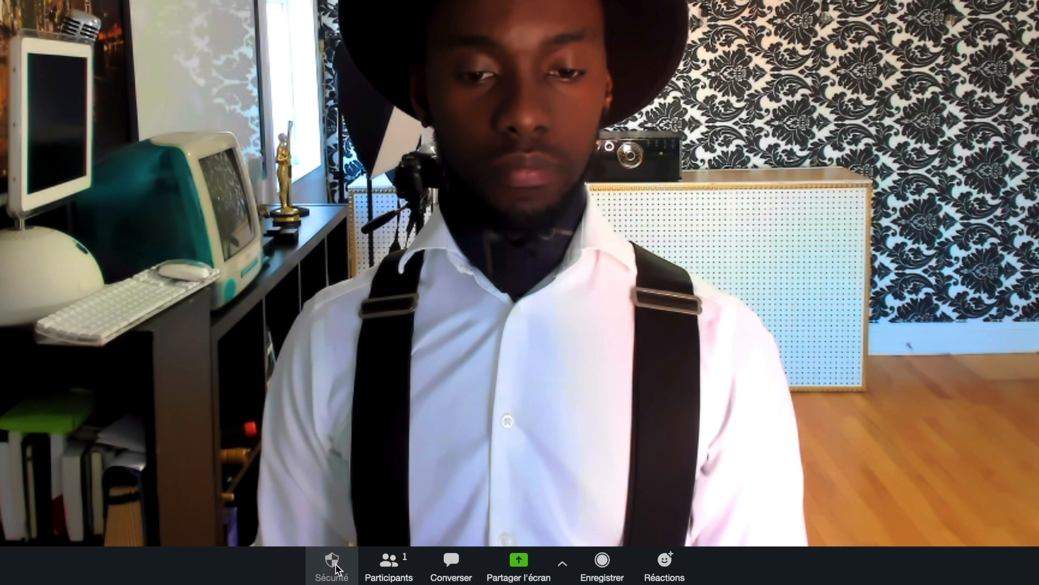
{"action": "left_click", "coordinate": [336, 564]}
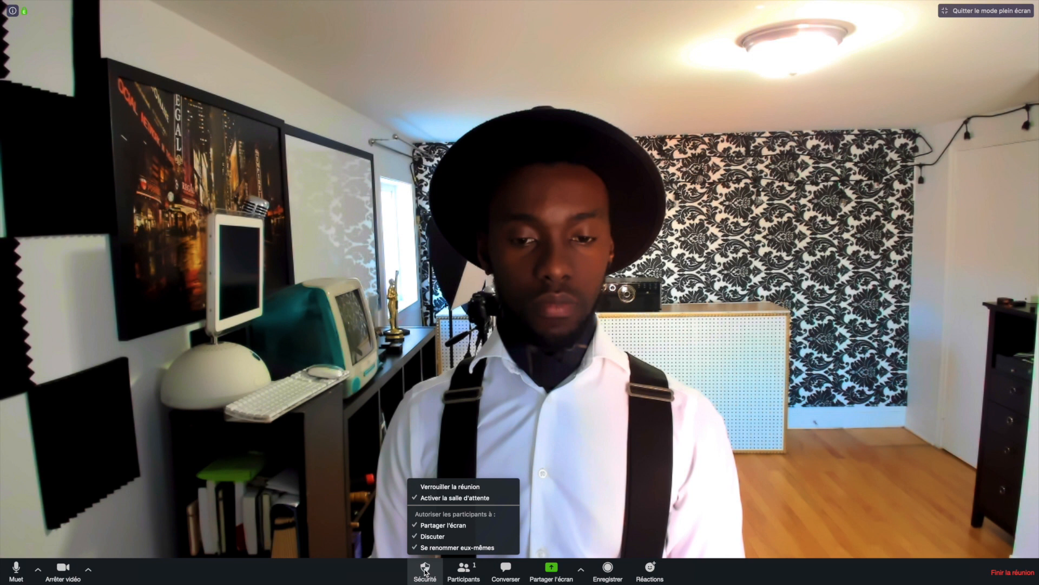
{"action": "left_click", "coordinate": [430, 549]}
{"action": "left_click", "coordinate": [464, 570]}
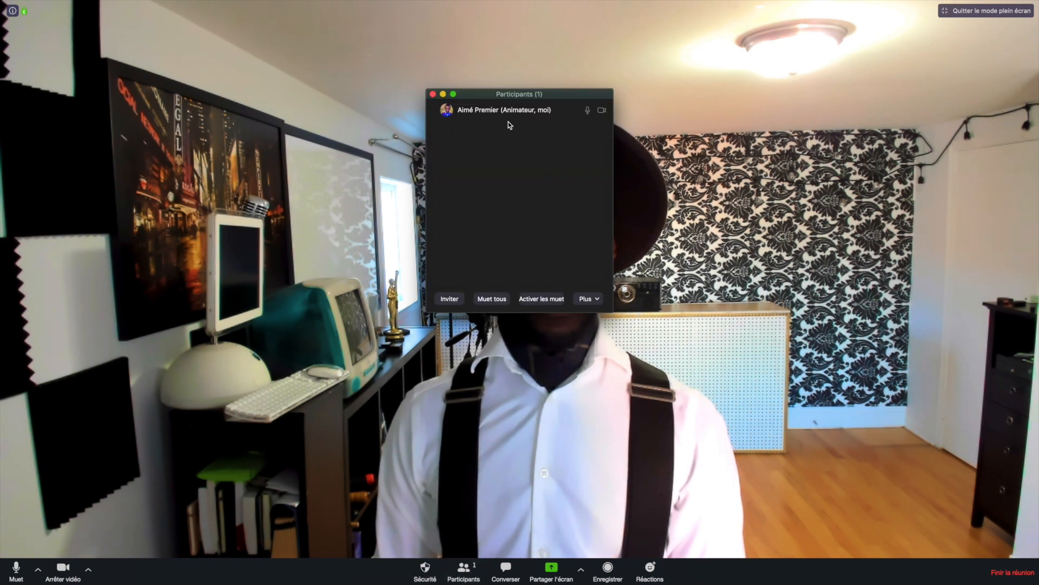
{"action": "left_click_drag", "start_coordinate": [503, 97], "coordinate": [519, 117]}
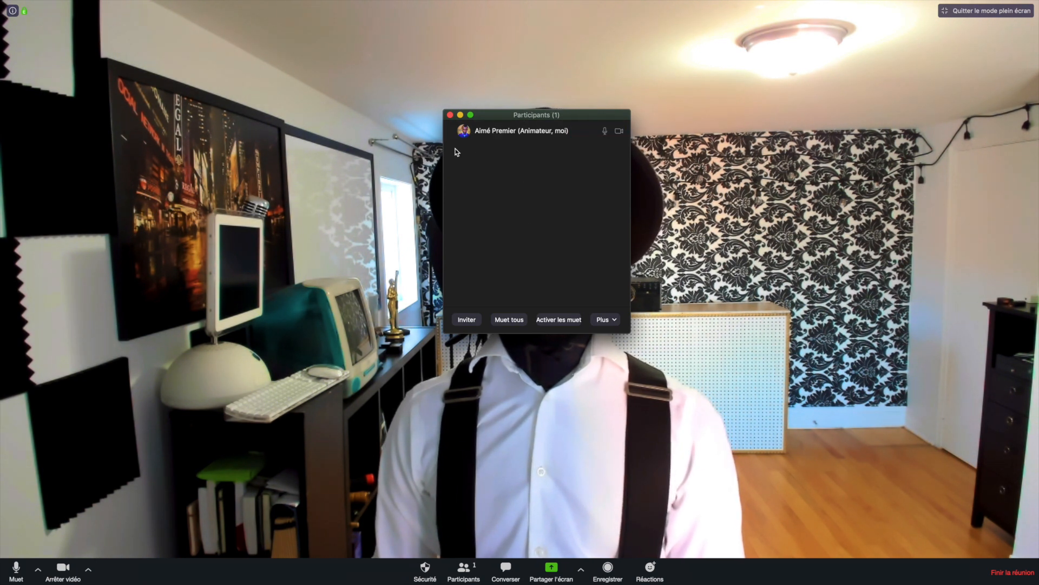
{"action": "left_click", "coordinate": [449, 115]}
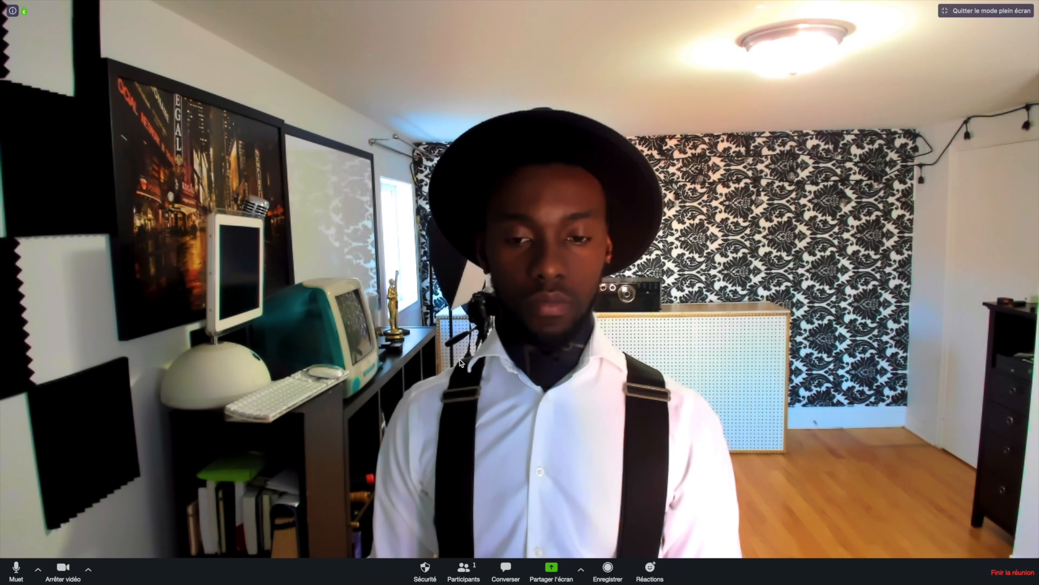
Post 'Salut' to everyone in the meeting's group chat.
{"action": "left_click", "coordinate": [505, 569]}
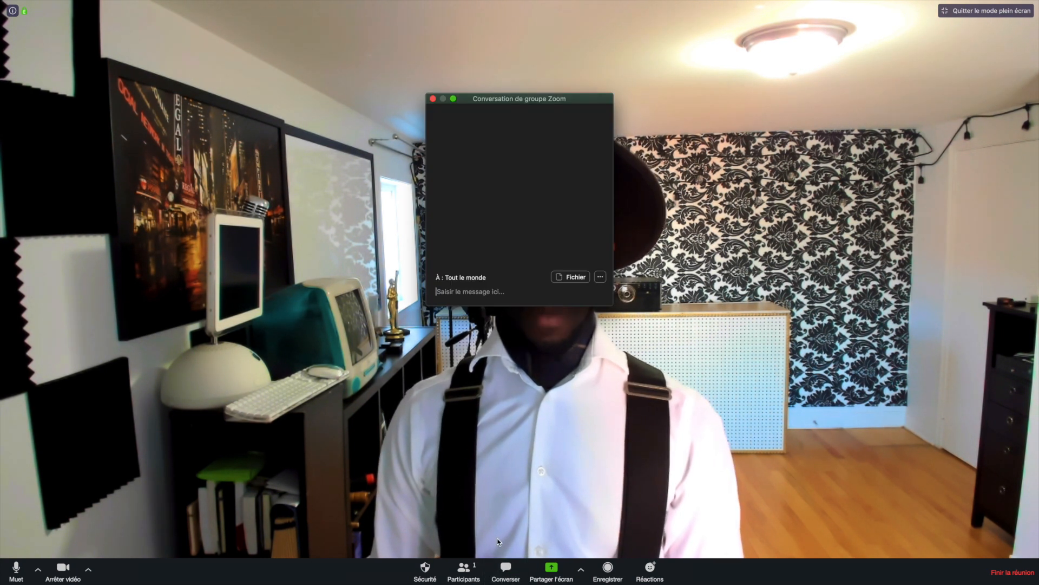
{"action": "type", "text": "Salut"}
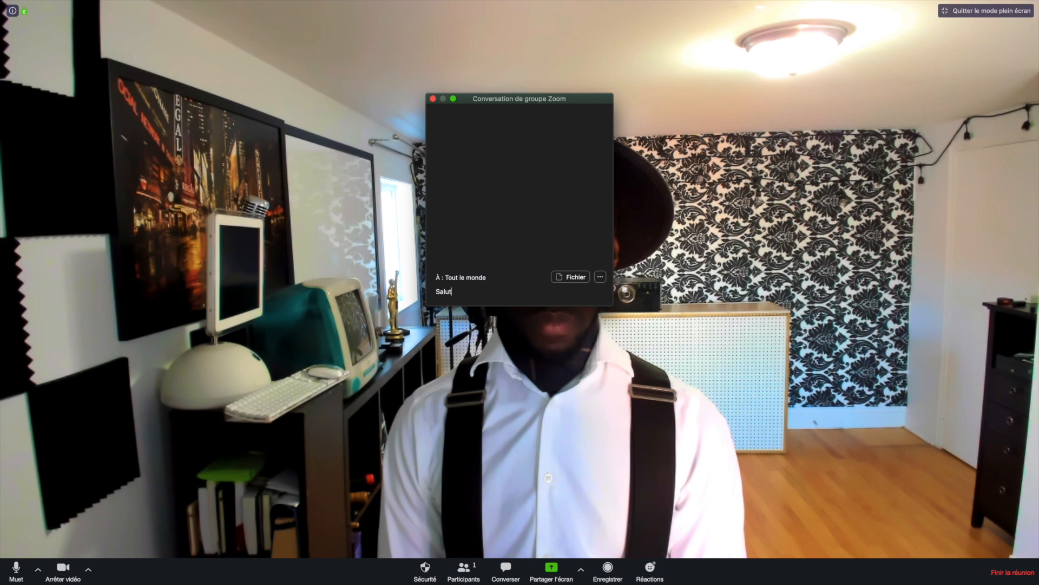
{"action": "key", "text": "Return"}
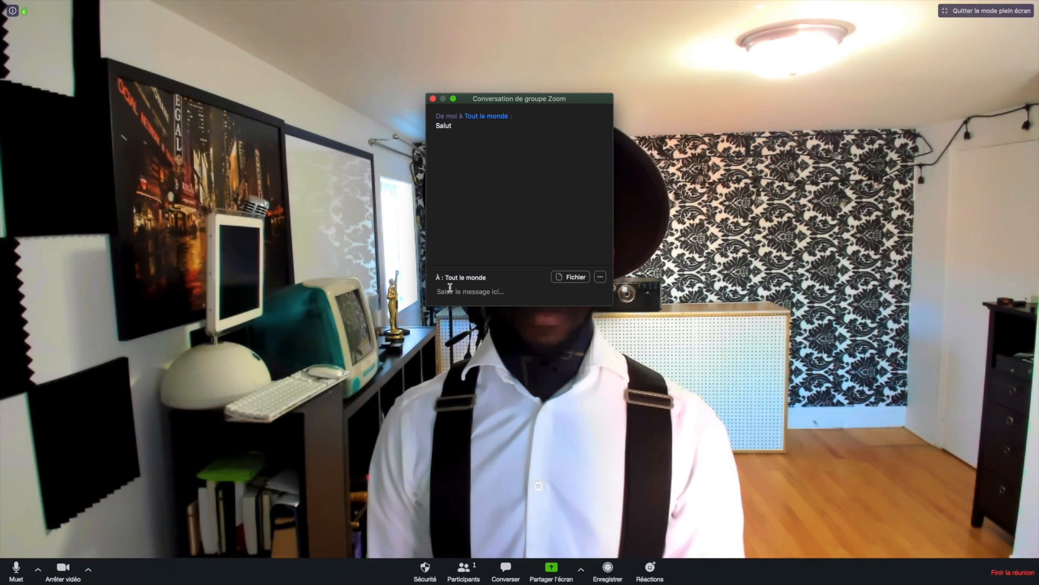
Check the chat's file-sharing sources, close the chat, and bring up the screen-share picker.
{"action": "left_click", "coordinate": [567, 288]}
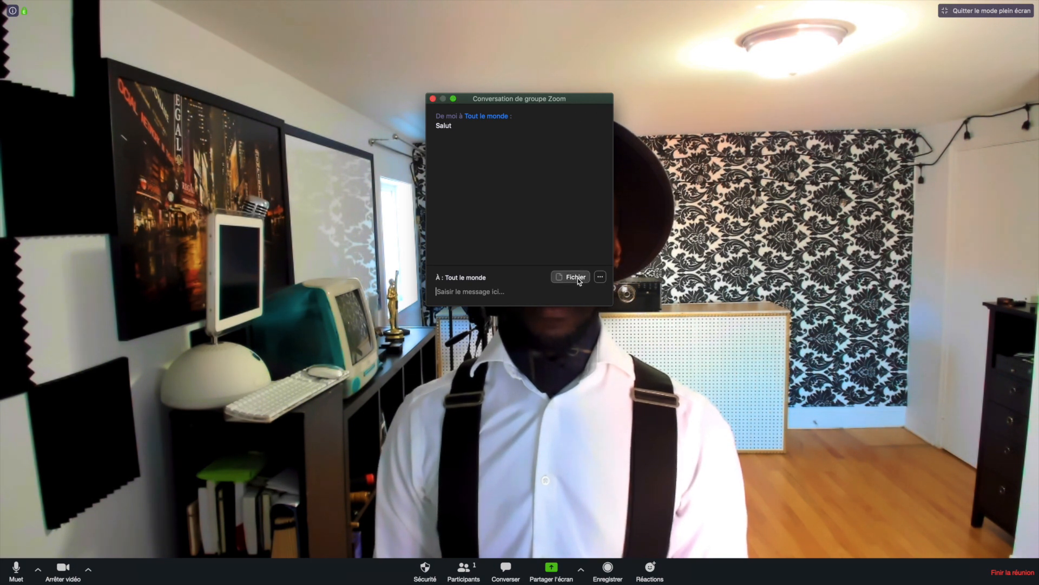
{"action": "left_click", "coordinate": [577, 278]}
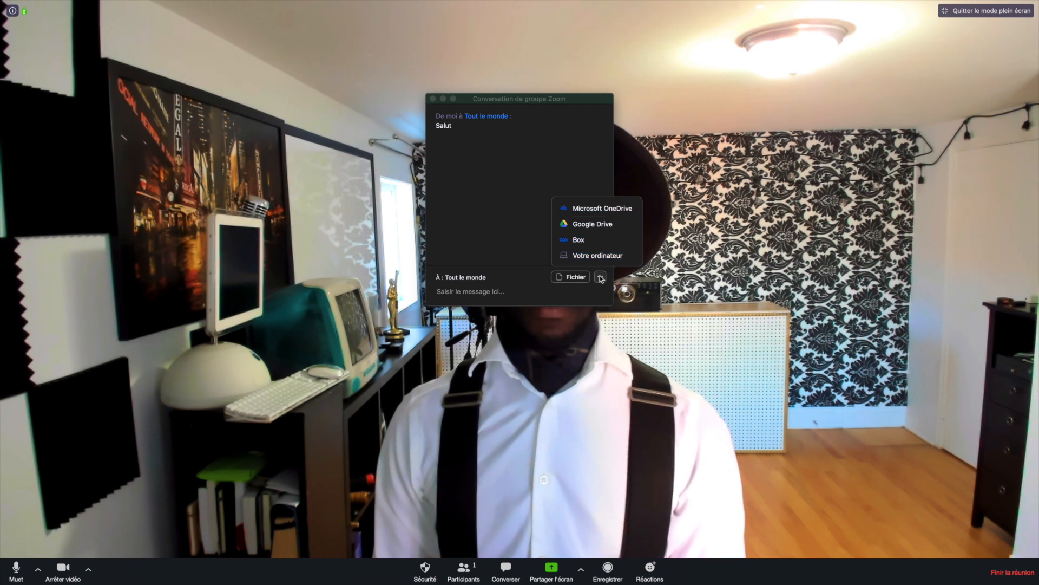
{"action": "left_click", "coordinate": [433, 98]}
{"action": "left_click", "coordinate": [552, 568]}
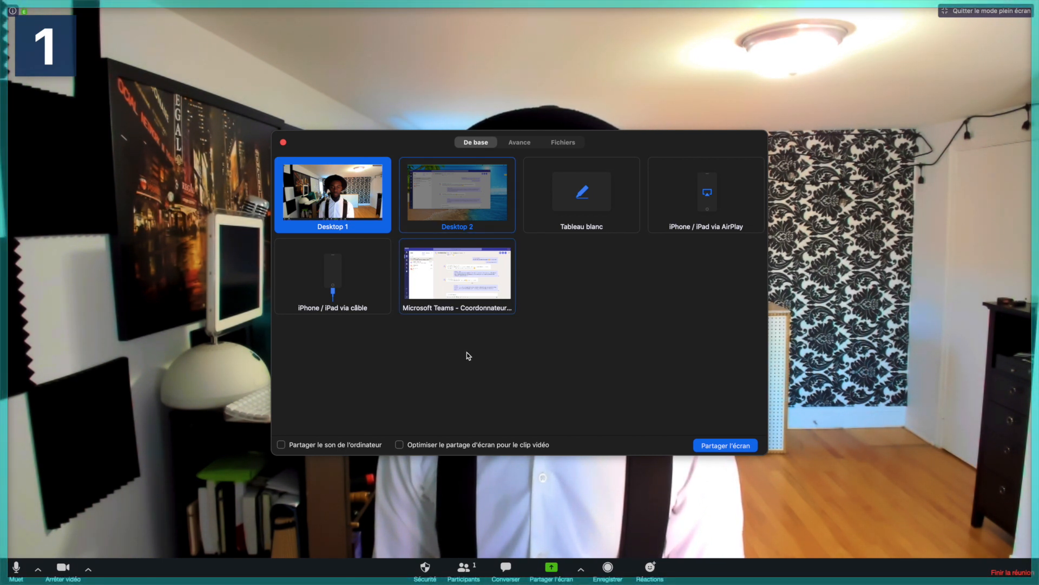
Share the Tableau blanc whiteboard, sketch a heart, arrow and 'ÉTAPE 5', then stop sharing.
{"action": "left_click", "coordinate": [569, 201]}
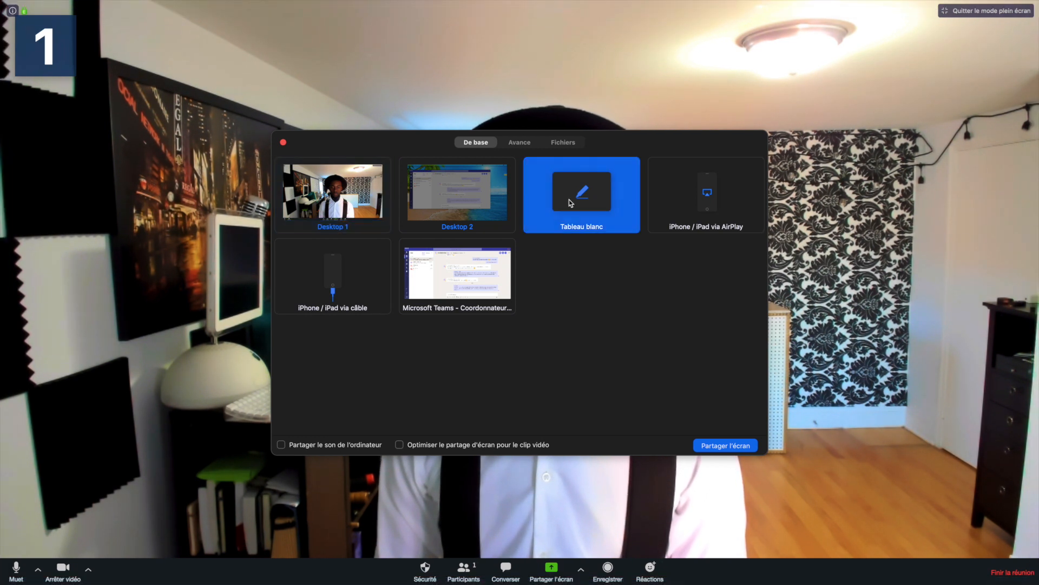
{"action": "double_click", "coordinate": [569, 199]}
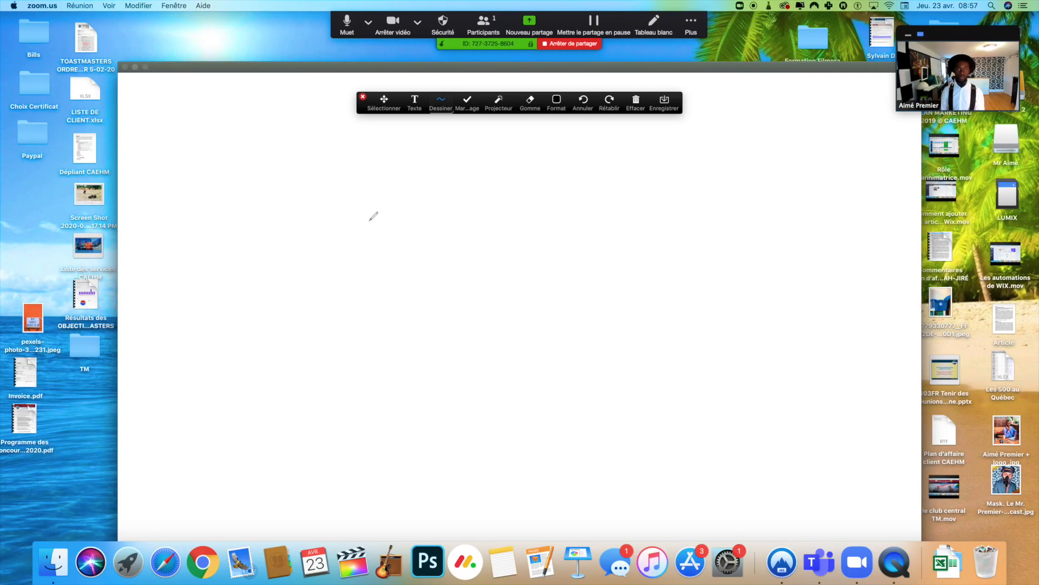
{"action": "left_click_drag", "start_coordinate": [399, 241], "coordinate": [430, 189]}
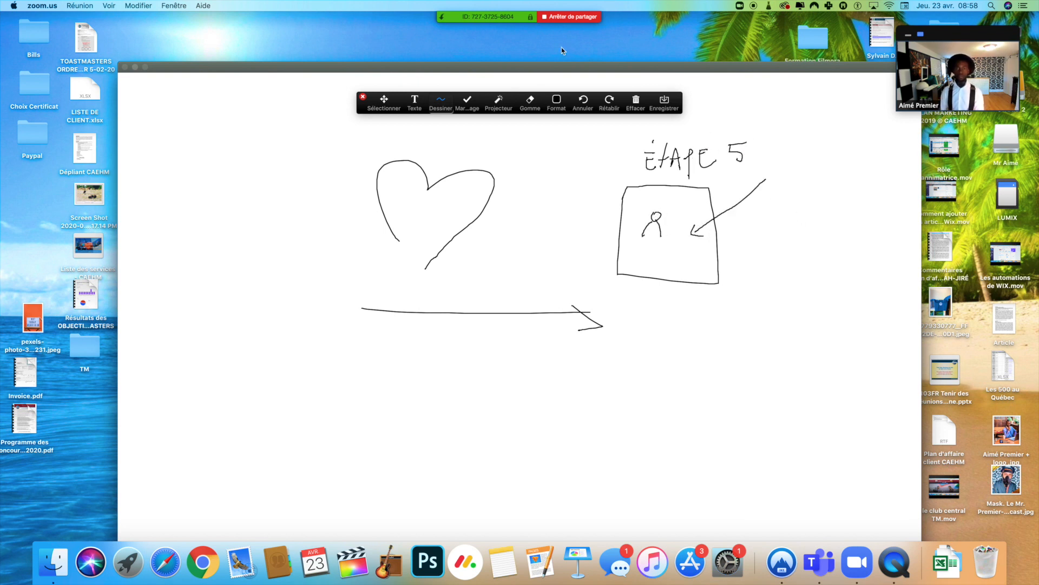
{"action": "left_click", "coordinate": [556, 17]}
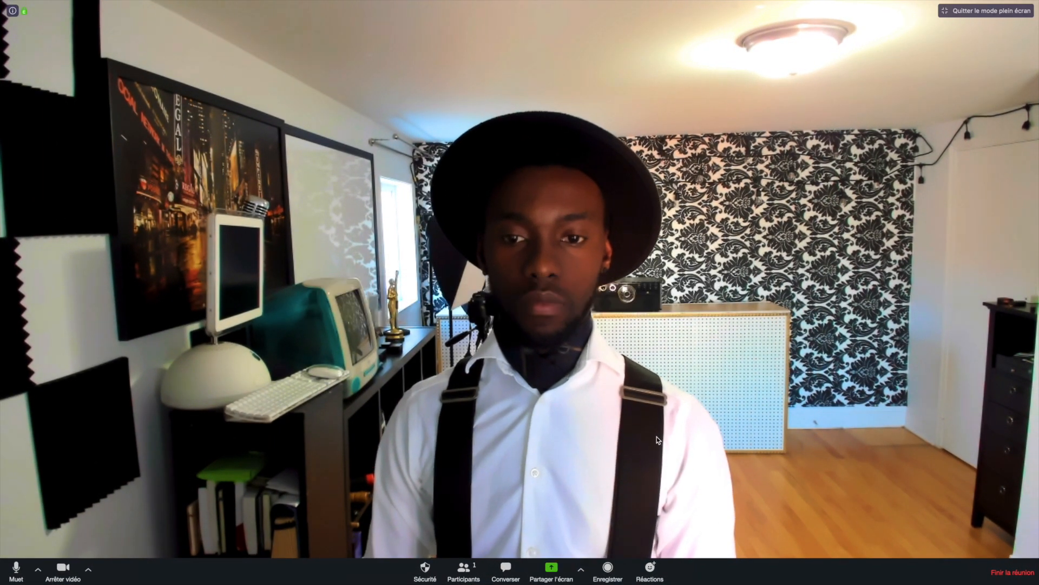
Check the share options, then record a brief clip of the meeting and stop it.
{"action": "left_click", "coordinate": [582, 571]}
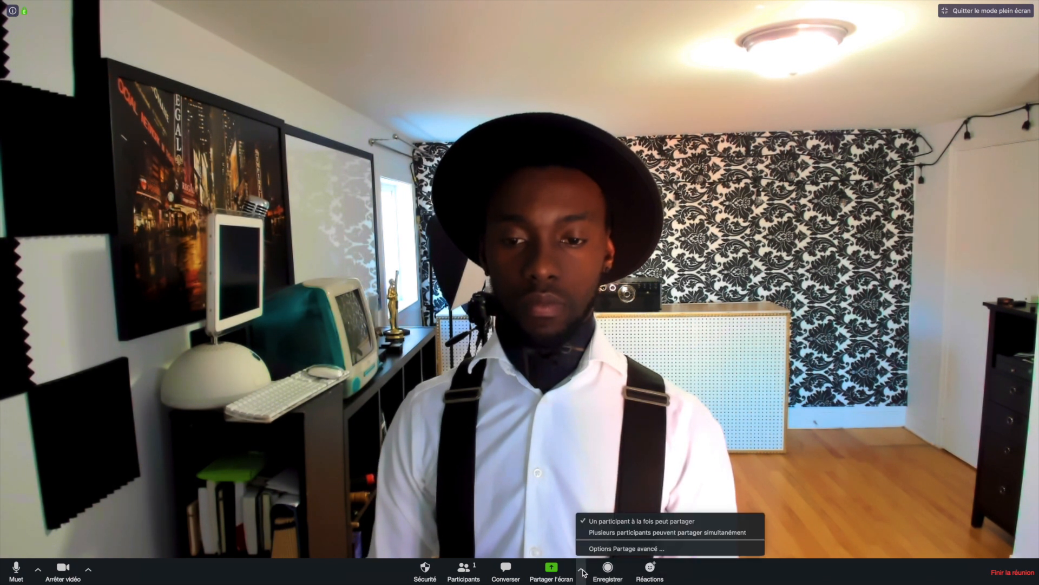
{"action": "left_click", "coordinate": [583, 571]}
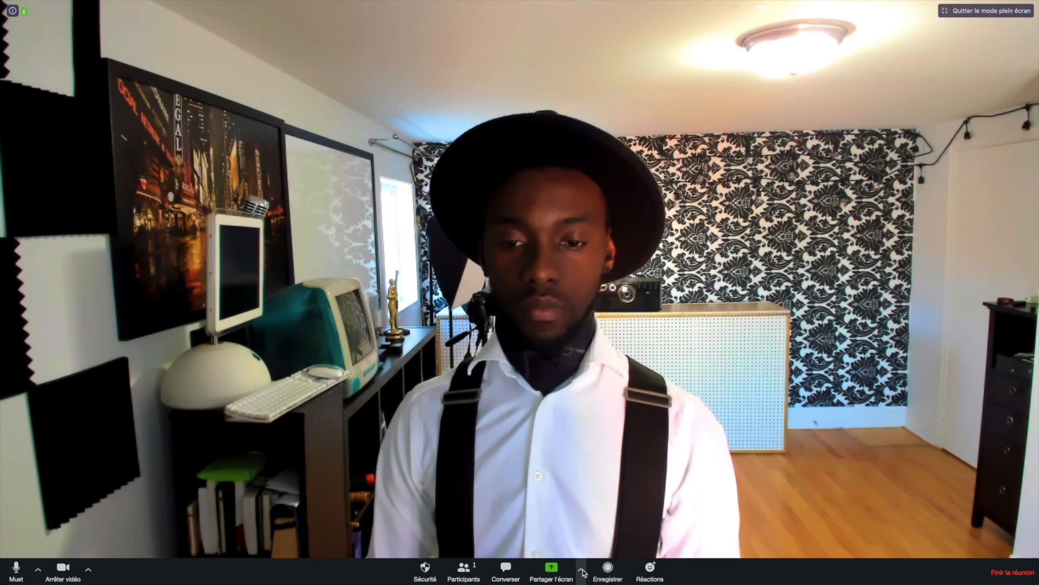
{"action": "left_click", "coordinate": [608, 569]}
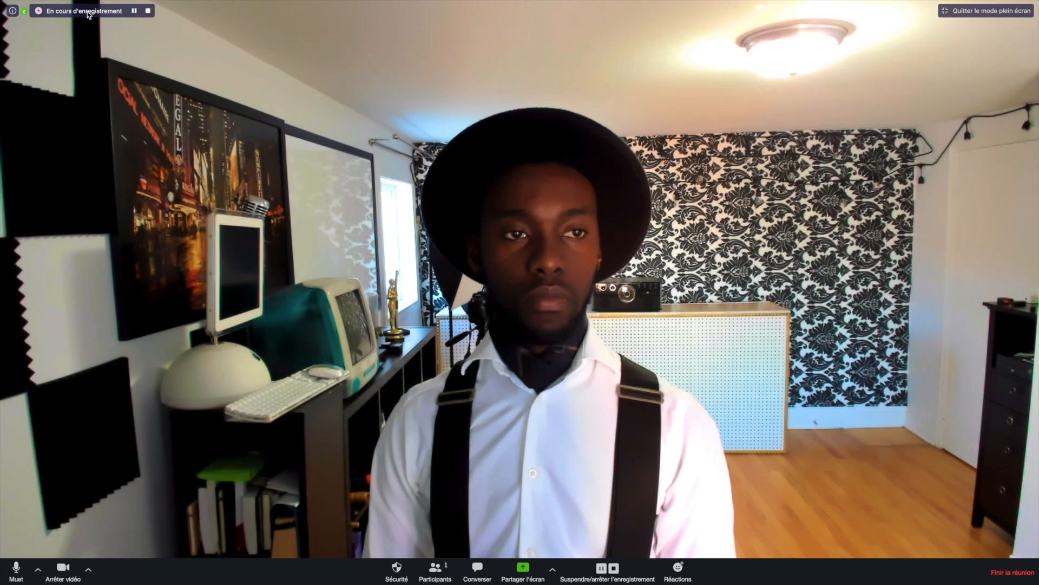
{"action": "left_click", "coordinate": [148, 11]}
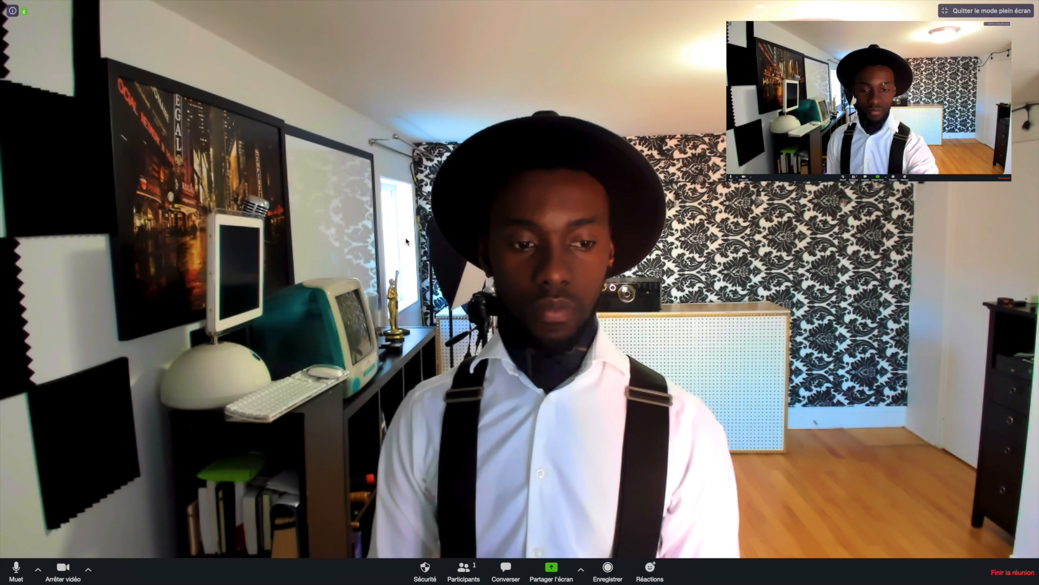
{"action": "left_click", "coordinate": [945, 11]}
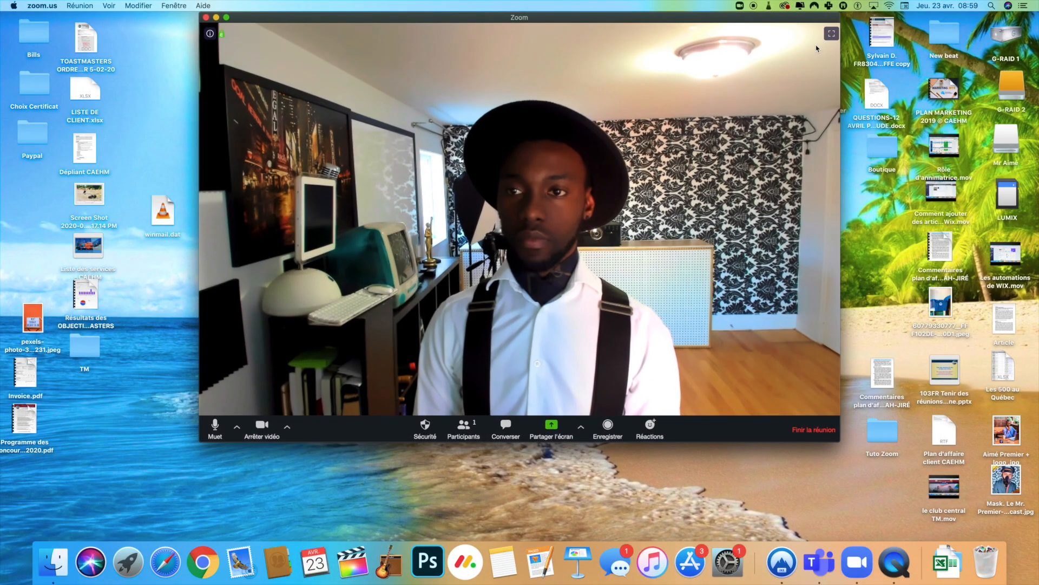
{"action": "left_click", "coordinate": [832, 34]}
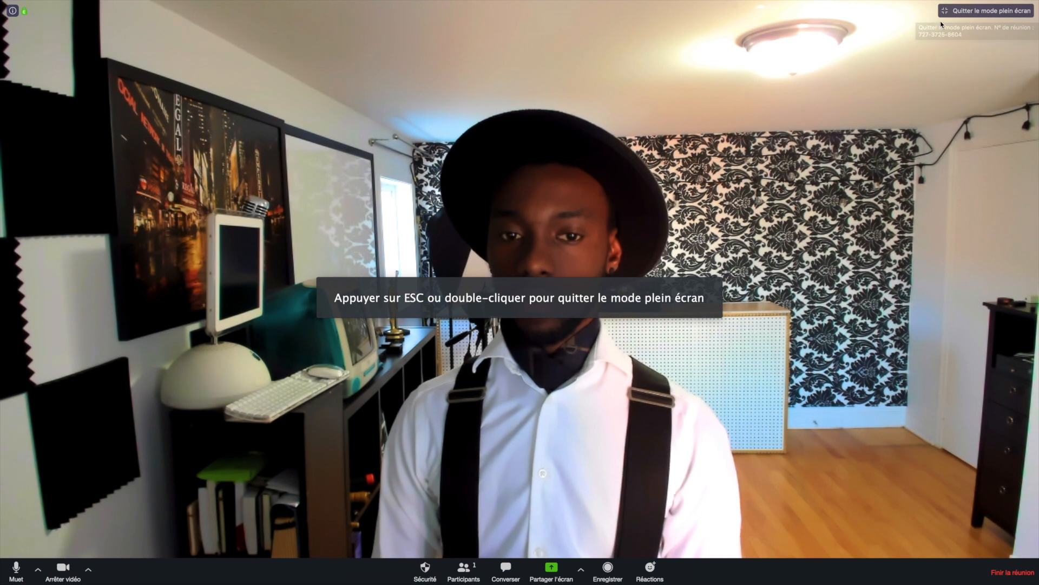
{"action": "left_click", "coordinate": [75, 6]}
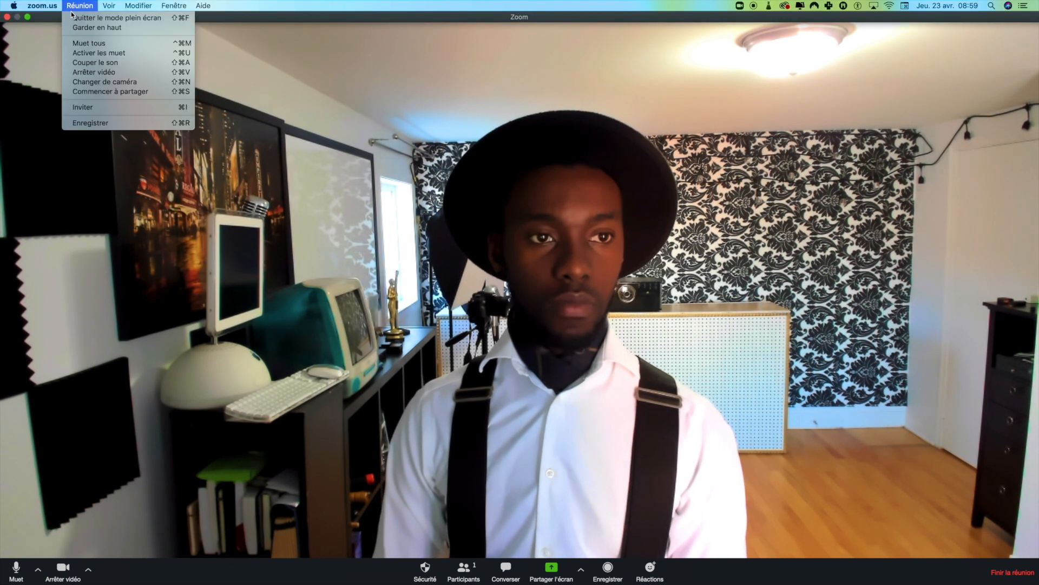
{"action": "mouse_move", "coordinate": [43, 6]}
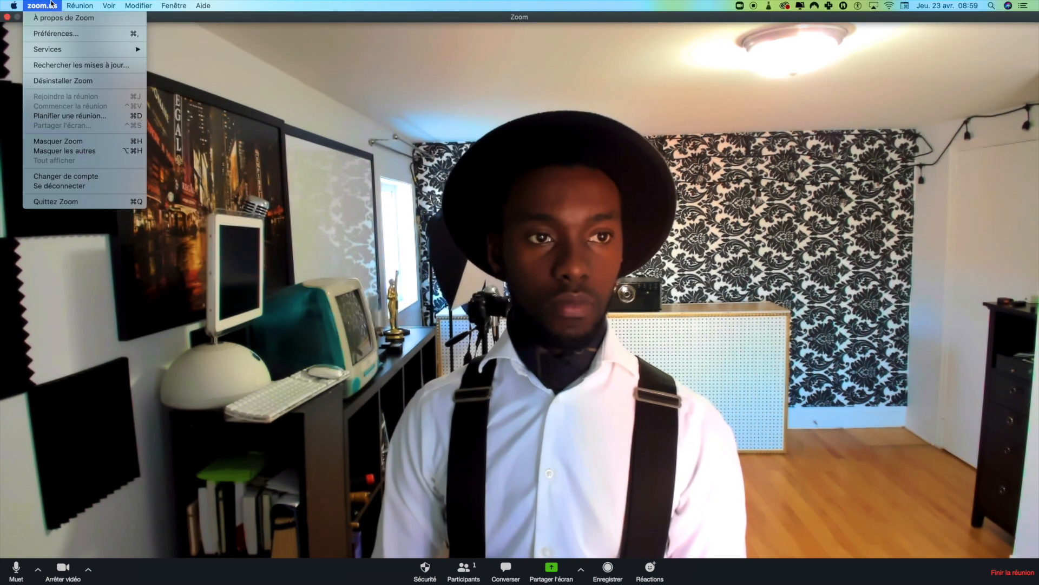
{"action": "left_click", "coordinate": [54, 34]}
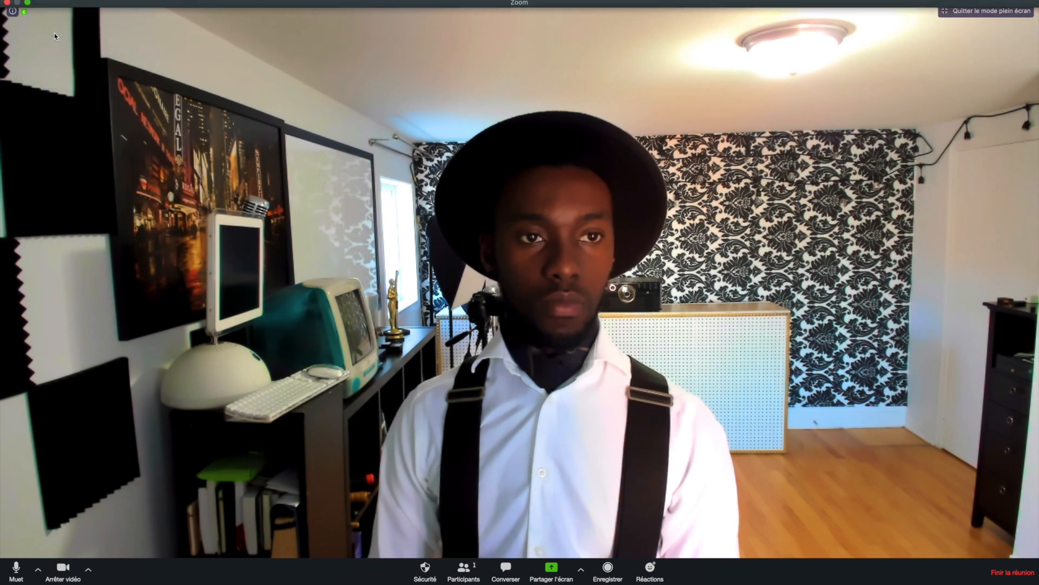
{"action": "left_click_drag", "start_coordinate": [686, 266], "coordinate": [549, 125]}
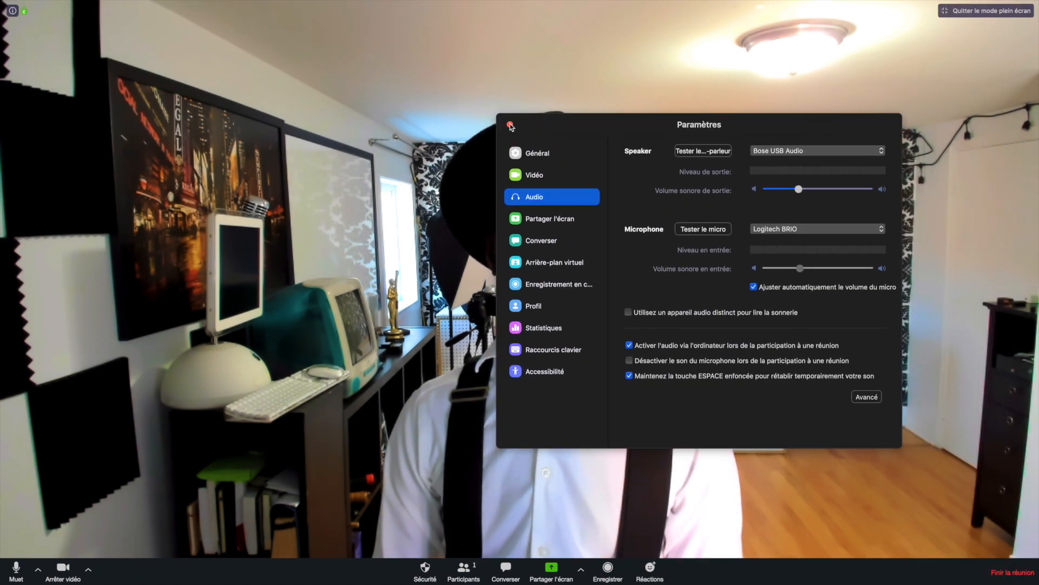
{"action": "left_click", "coordinate": [510, 125]}
In Général settings, try the Clair and system themes, then settle on Sombre.
{"action": "left_click", "coordinate": [89, 570]}
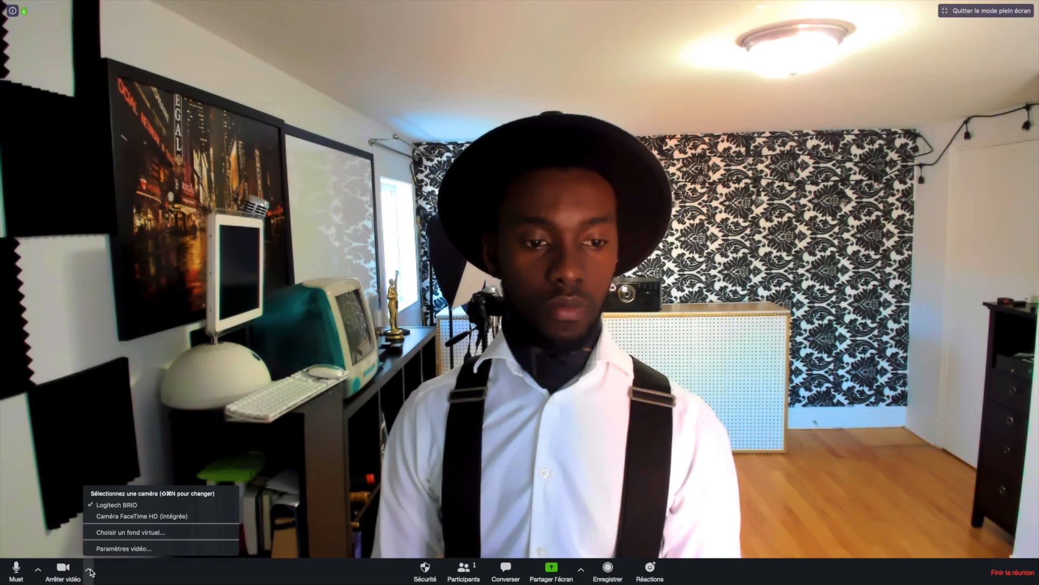
{"action": "left_click", "coordinate": [105, 548]}
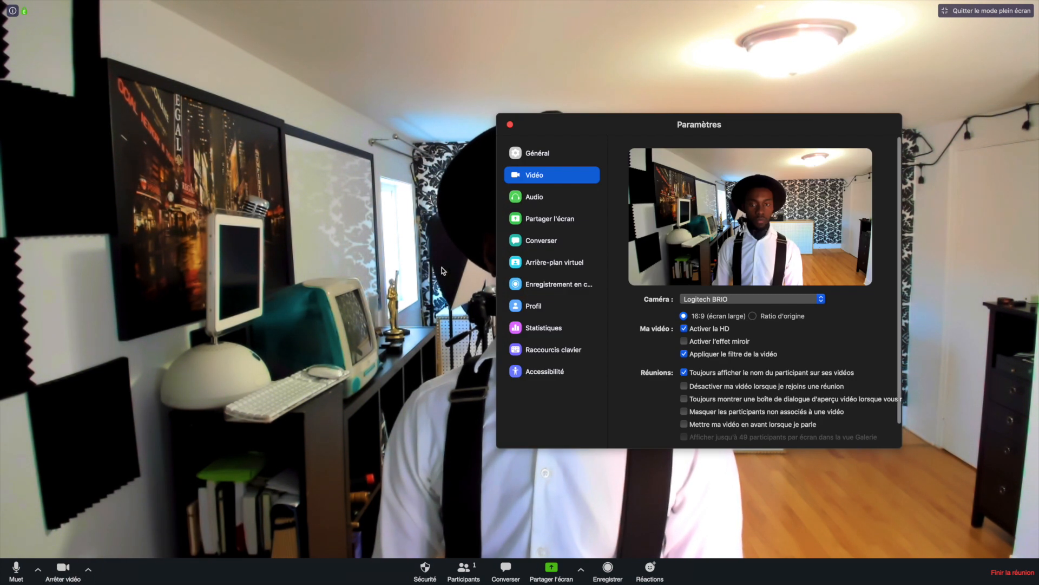
{"action": "left_click", "coordinate": [550, 154]}
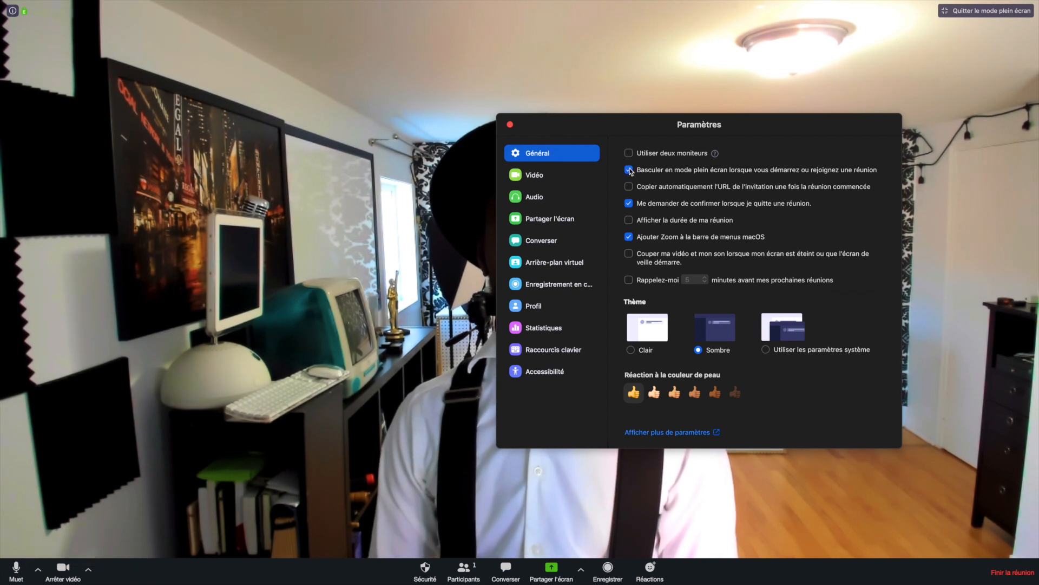
{"action": "left_click", "coordinate": [631, 350]}
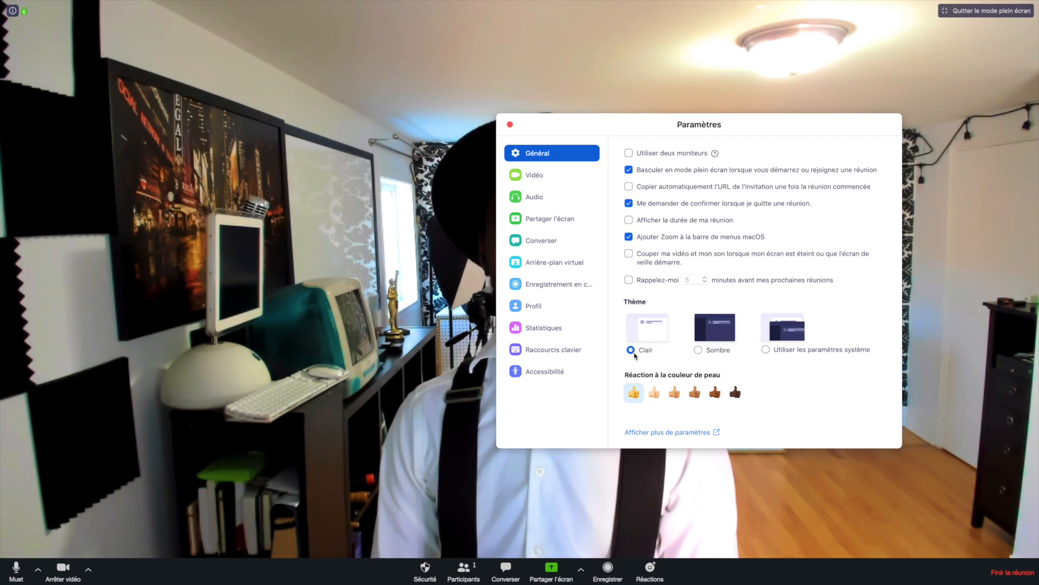
{"action": "left_click", "coordinate": [699, 350]}
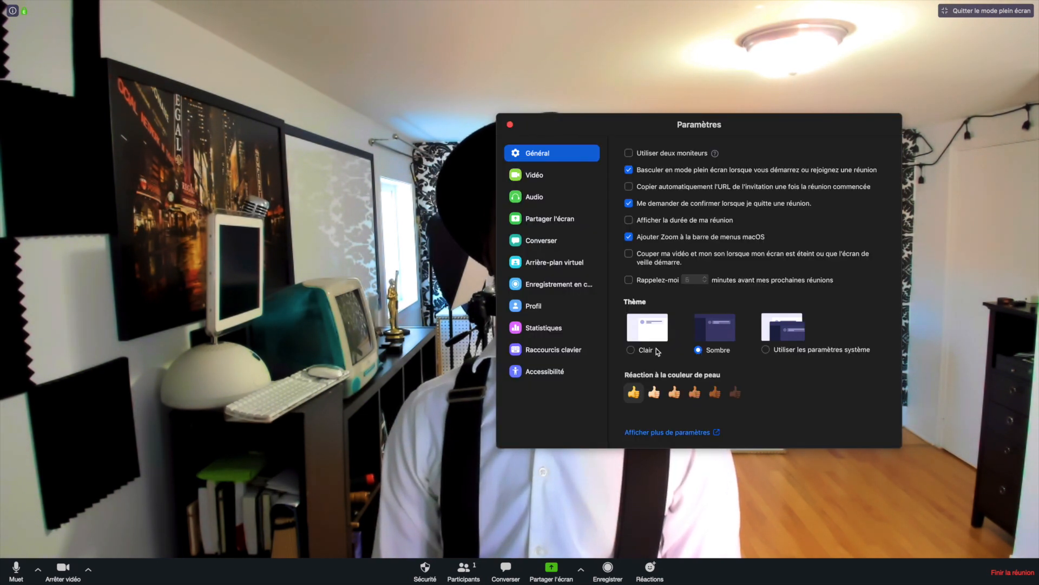
{"action": "left_click", "coordinate": [766, 351]}
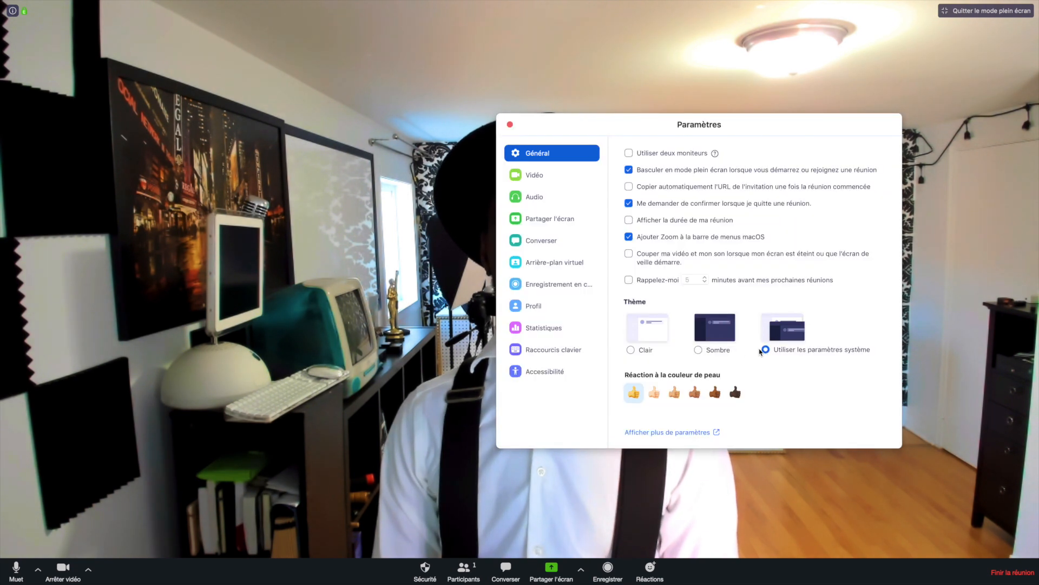
{"action": "left_click", "coordinate": [699, 350]}
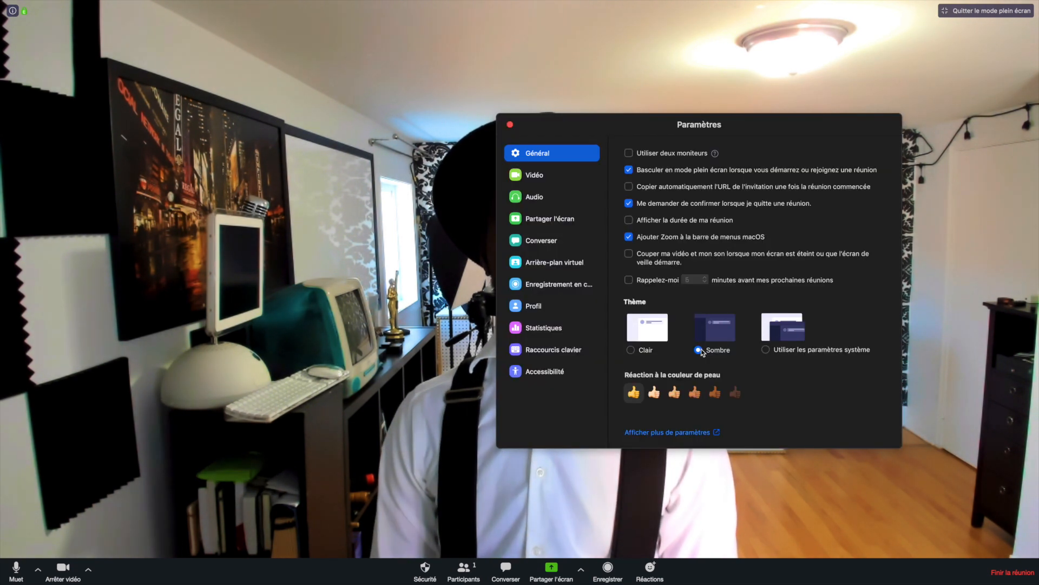
In Vidéo settings, switch the camera to FaceTime HD, then to the Logitech BRIO.
{"action": "left_click", "coordinate": [533, 174]}
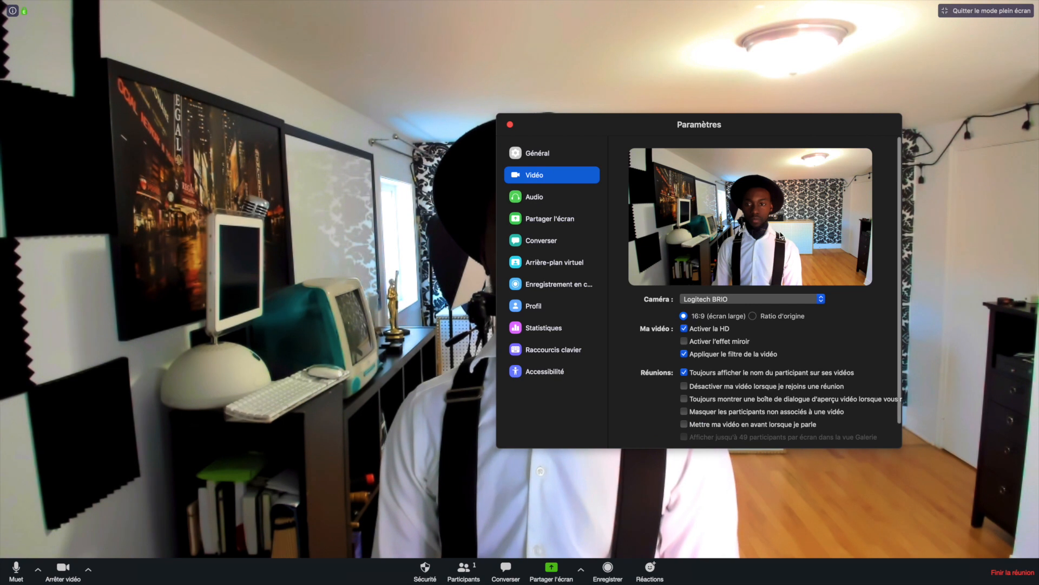
{"action": "left_click", "coordinate": [721, 299]}
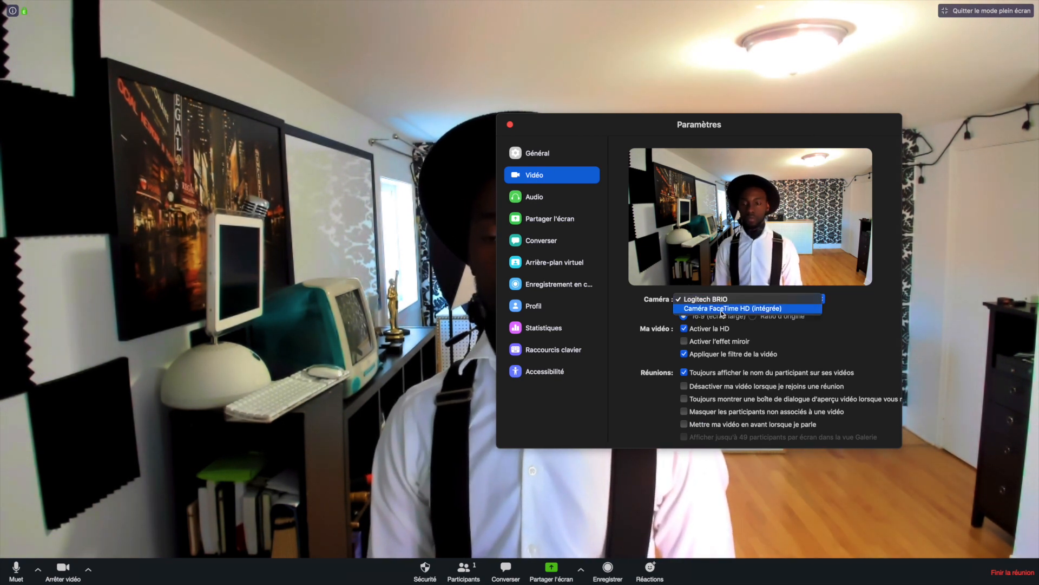
{"action": "left_click", "coordinate": [722, 308]}
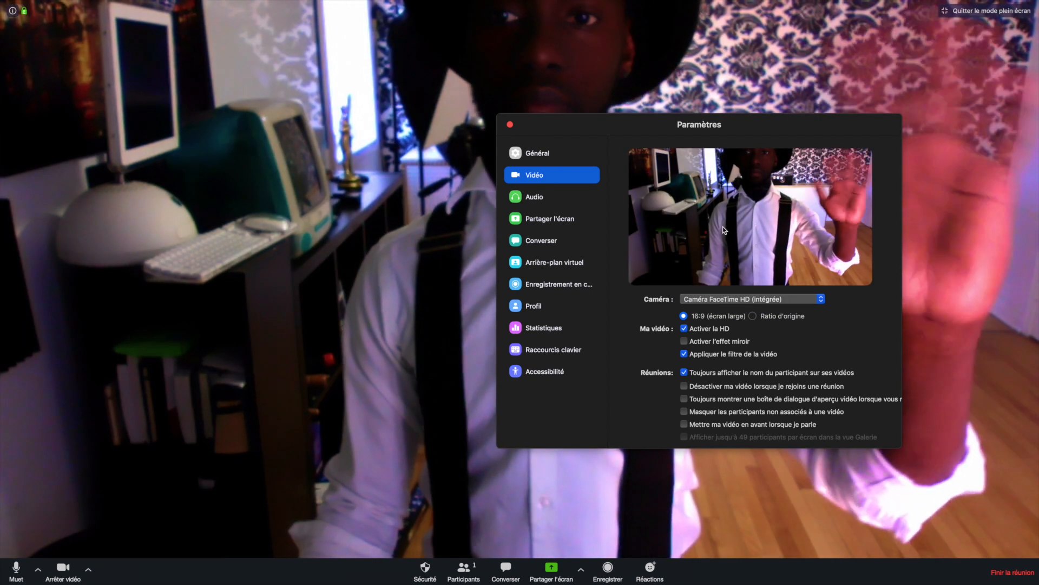
{"action": "left_click_drag", "start_coordinate": [698, 136], "coordinate": [696, 147]}
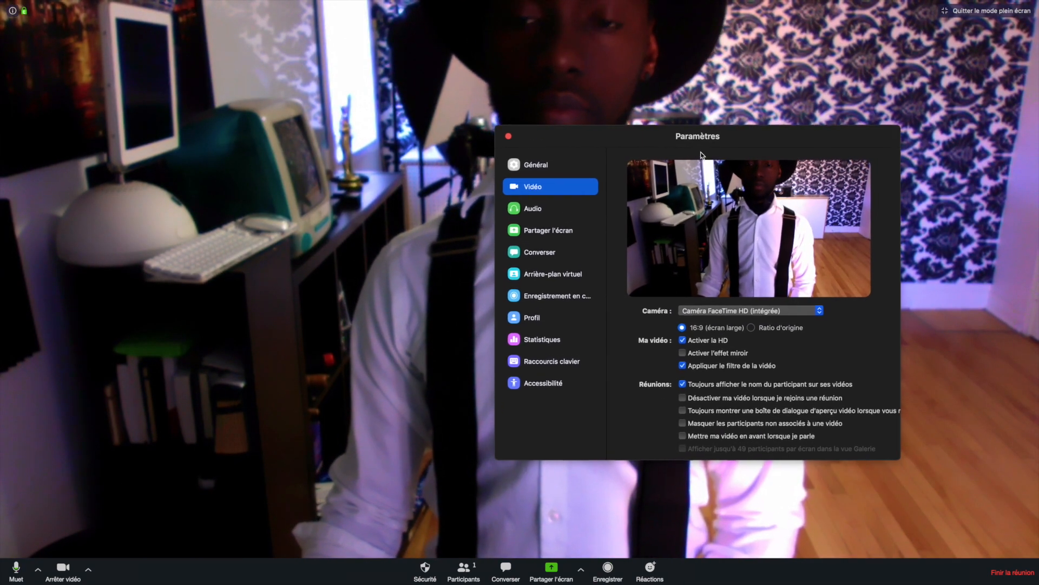
{"action": "left_click", "coordinate": [721, 307]}
{"action": "left_click", "coordinate": [716, 301]}
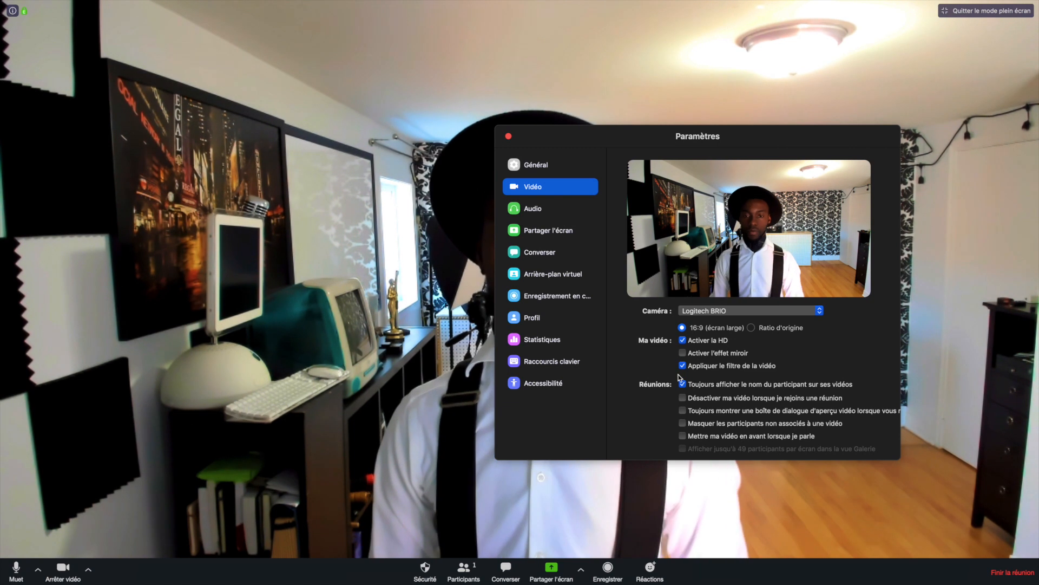
Browse the Audio, Partager l'écran and Converser settings, ending on Arrière-plan virtuel.
{"action": "left_click", "coordinate": [532, 210]}
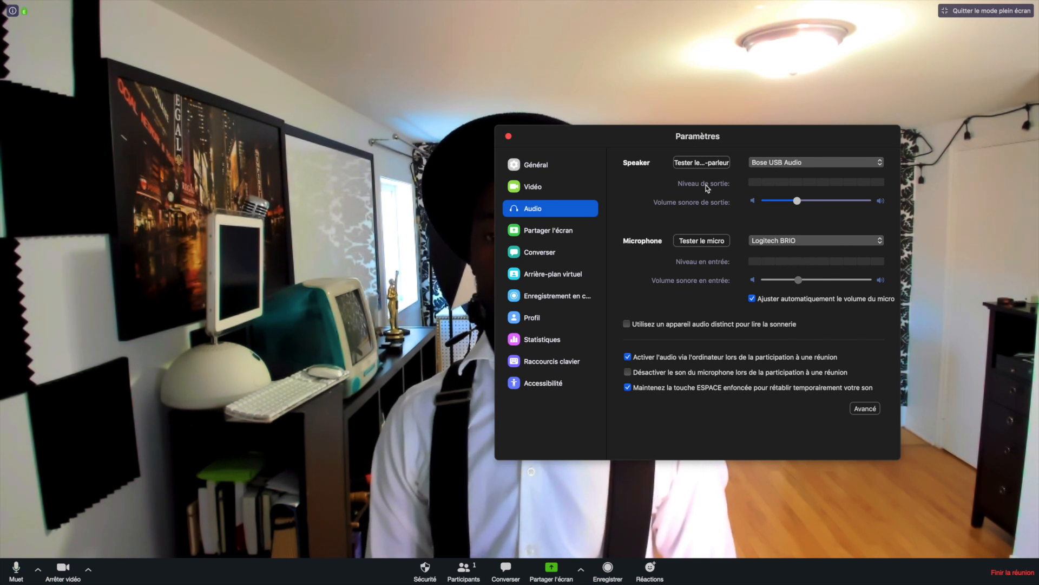
{"action": "left_click", "coordinate": [526, 231]}
{"action": "left_click", "coordinate": [531, 251]}
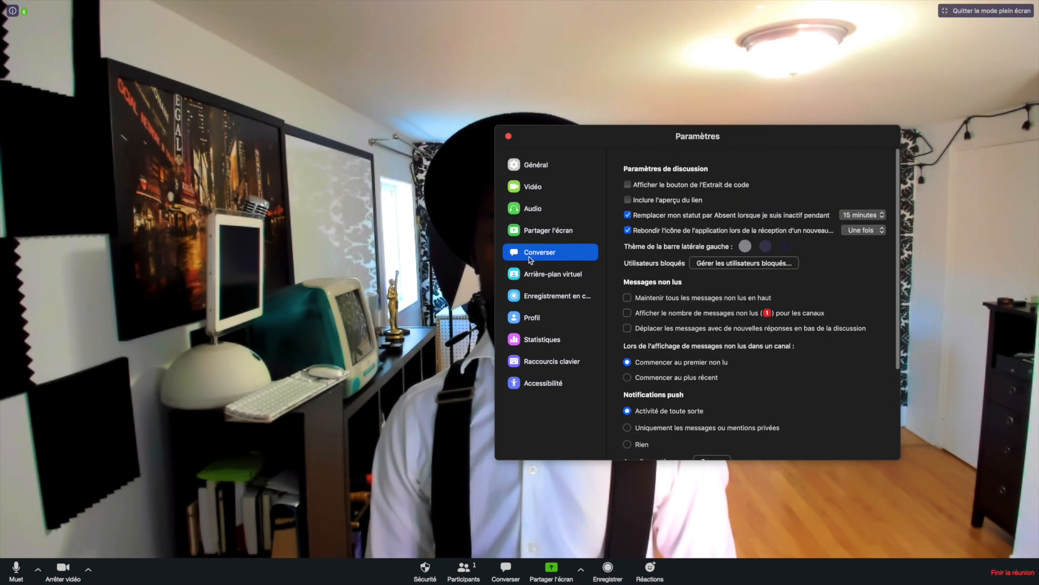
{"action": "left_click", "coordinate": [544, 270]}
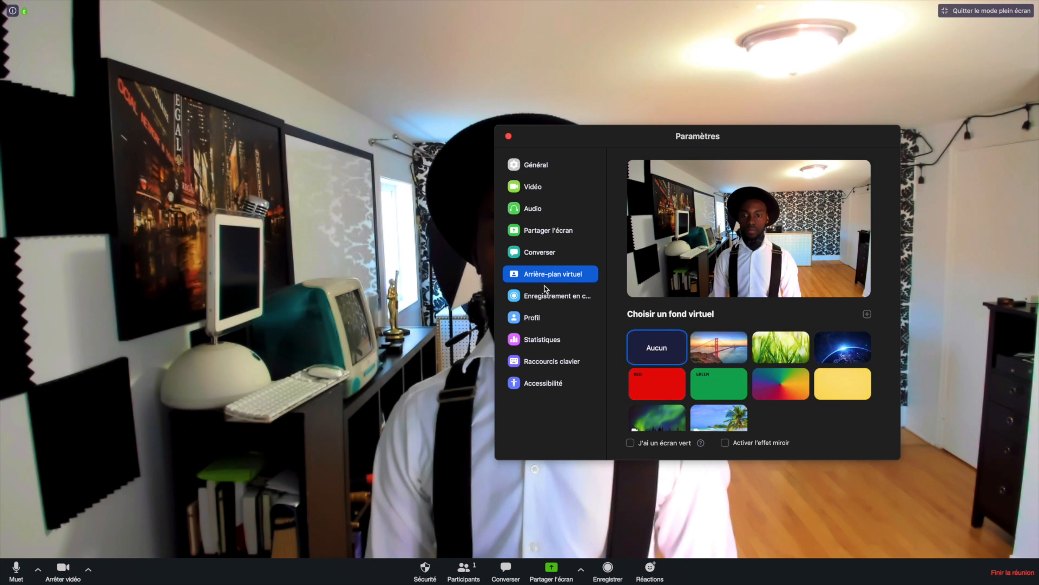
Try the Golden Gate and Earth backgrounds, apply the tropical beach, then view Enregistrement settings.
{"action": "left_click", "coordinate": [742, 351]}
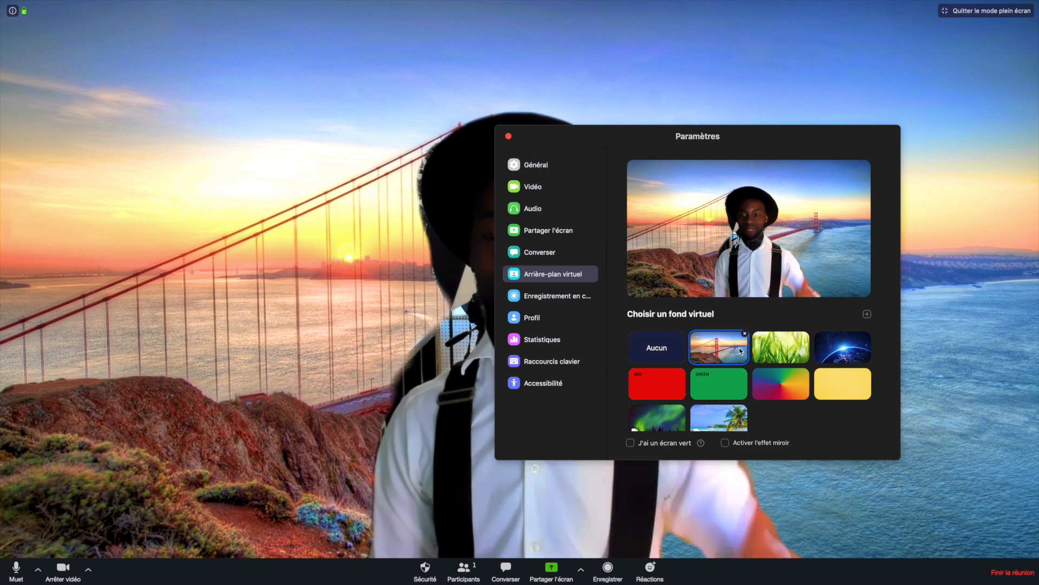
{"action": "left_click", "coordinate": [840, 352]}
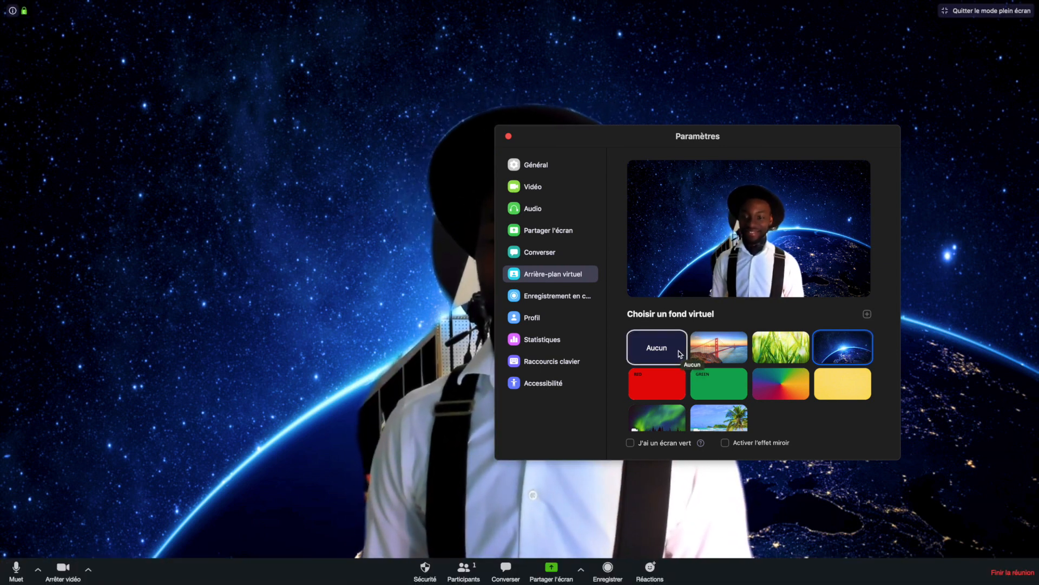
{"action": "left_click", "coordinate": [718, 412]}
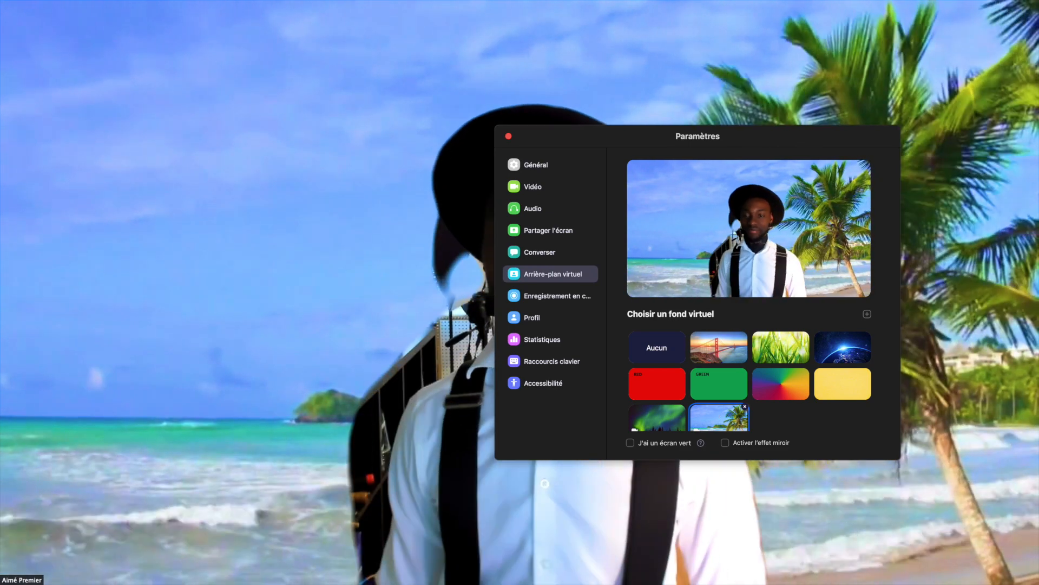
{"action": "left_click", "coordinate": [547, 296]}
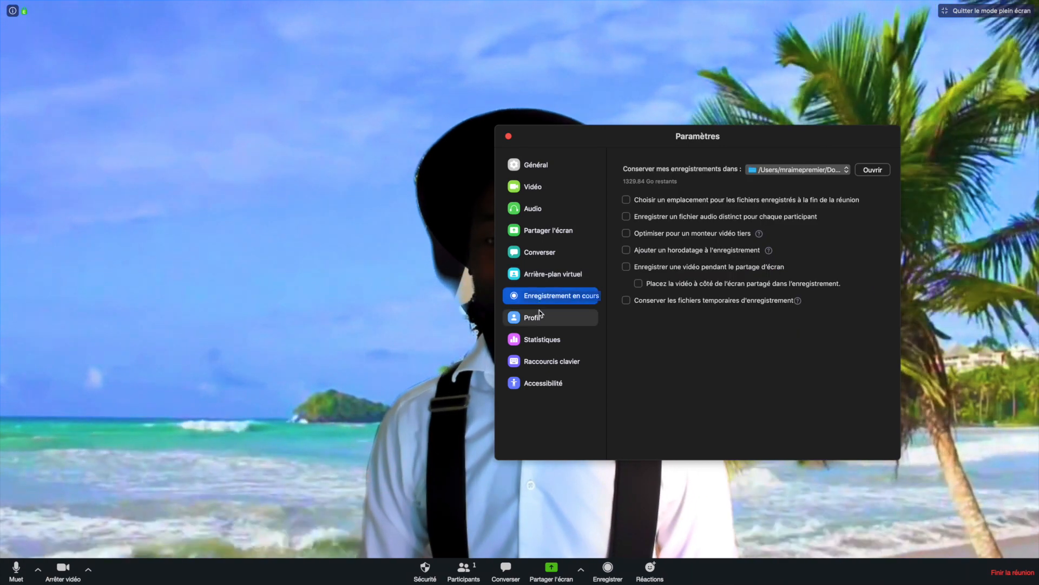
Browse Profil, Statistiques, Raccourcis clavier and Accessibilité settings, then close the Paramètres window.
{"action": "left_click", "coordinate": [537, 321]}
{"action": "left_click", "coordinate": [538, 338]}
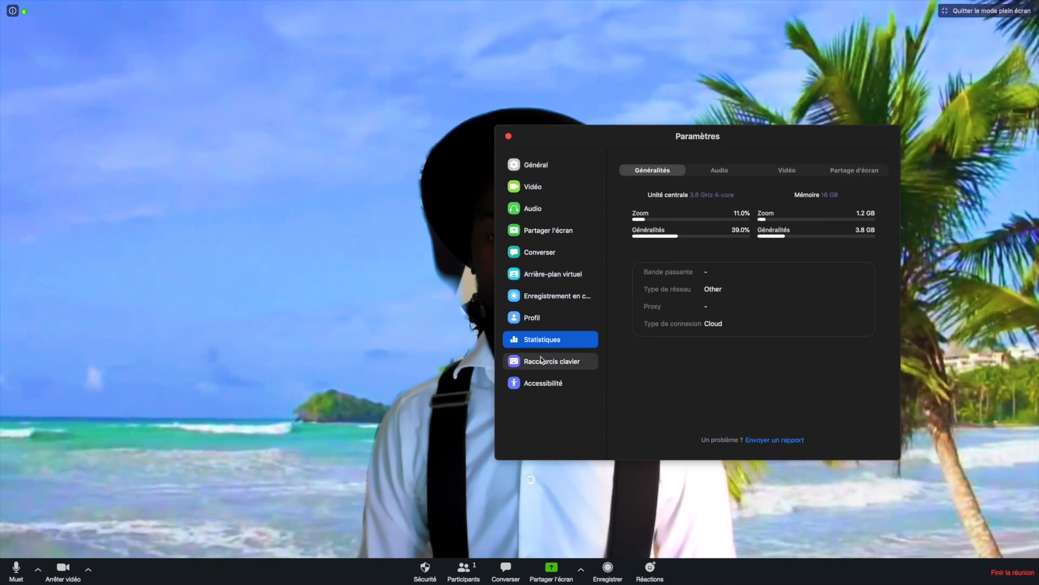
{"action": "left_click", "coordinate": [542, 361]}
{"action": "left_click", "coordinate": [544, 383]}
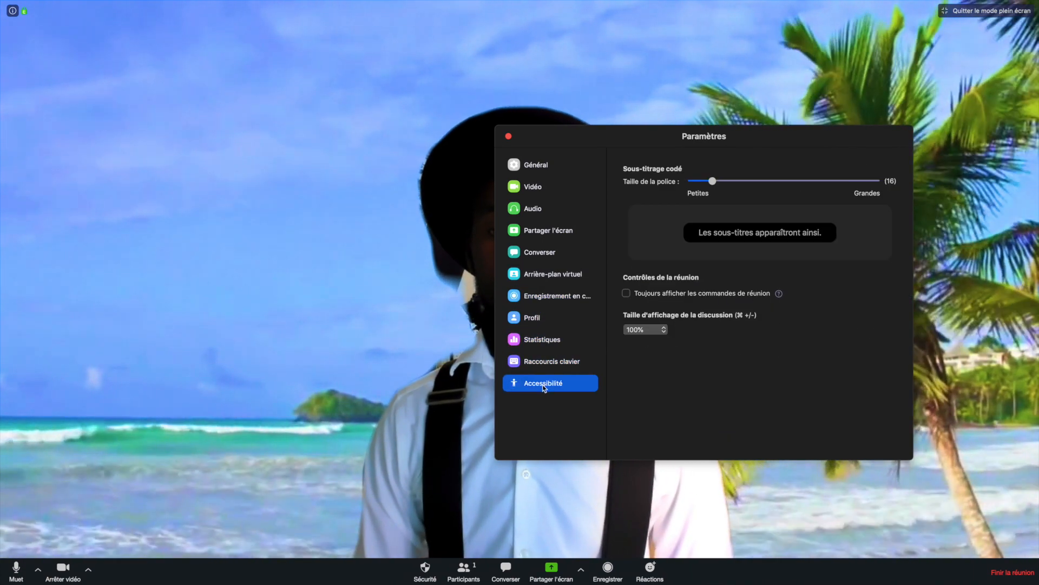
{"action": "left_click", "coordinate": [509, 137]}
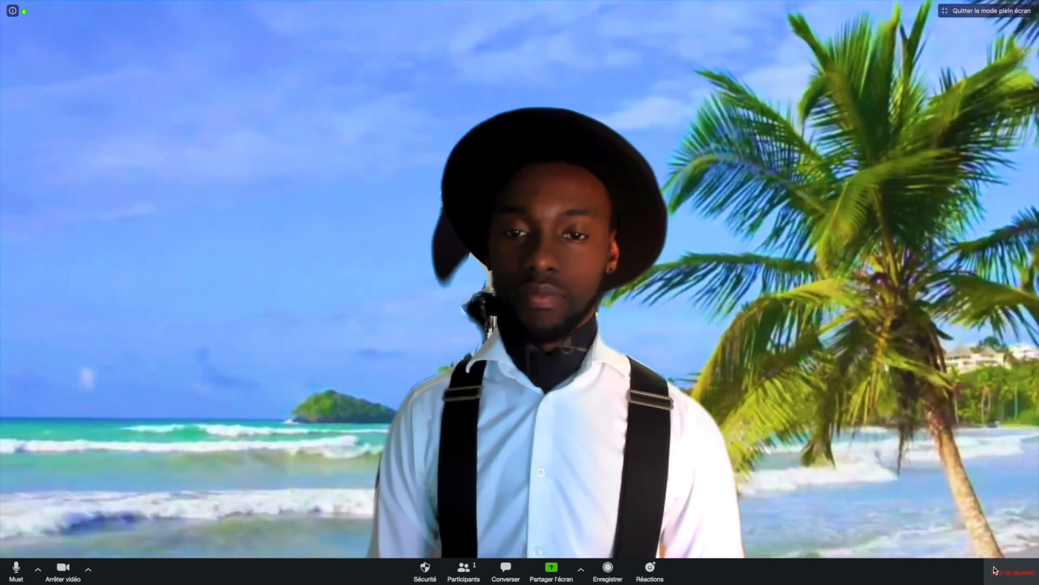
End the meeting for all participants from the Finir la réunion confirmation.
{"action": "left_click", "coordinate": [994, 570]}
{"action": "left_click_drag", "start_coordinate": [448, 249], "coordinate": [720, 257]}
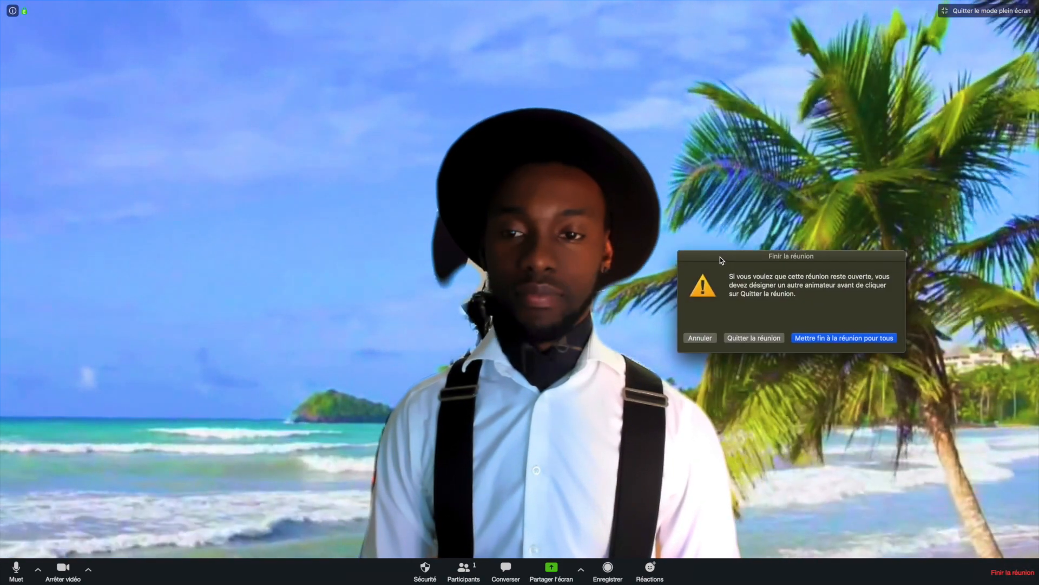
{"action": "left_click", "coordinate": [842, 338]}
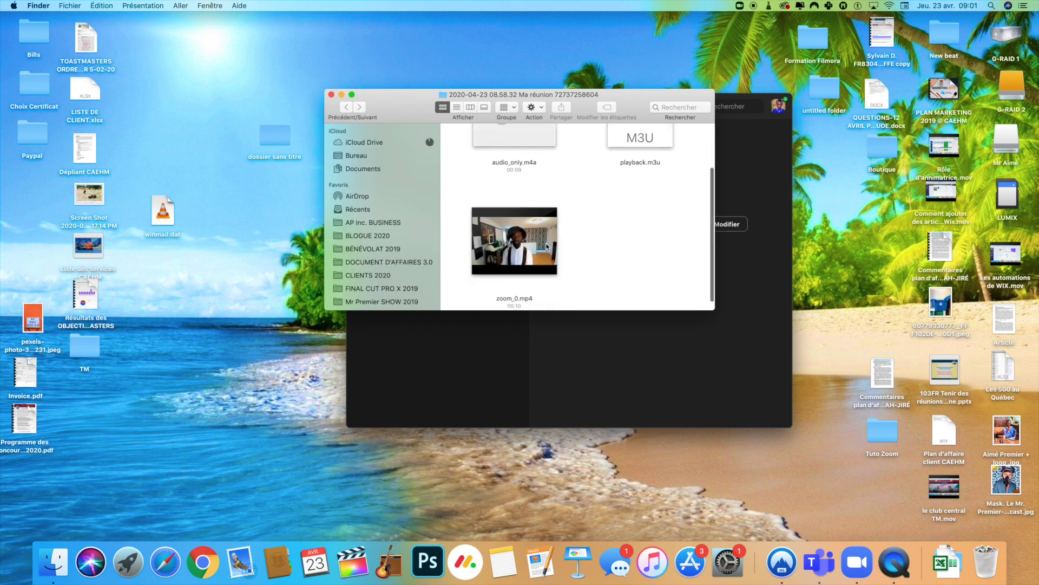
{"action": "key", "text": "space"}
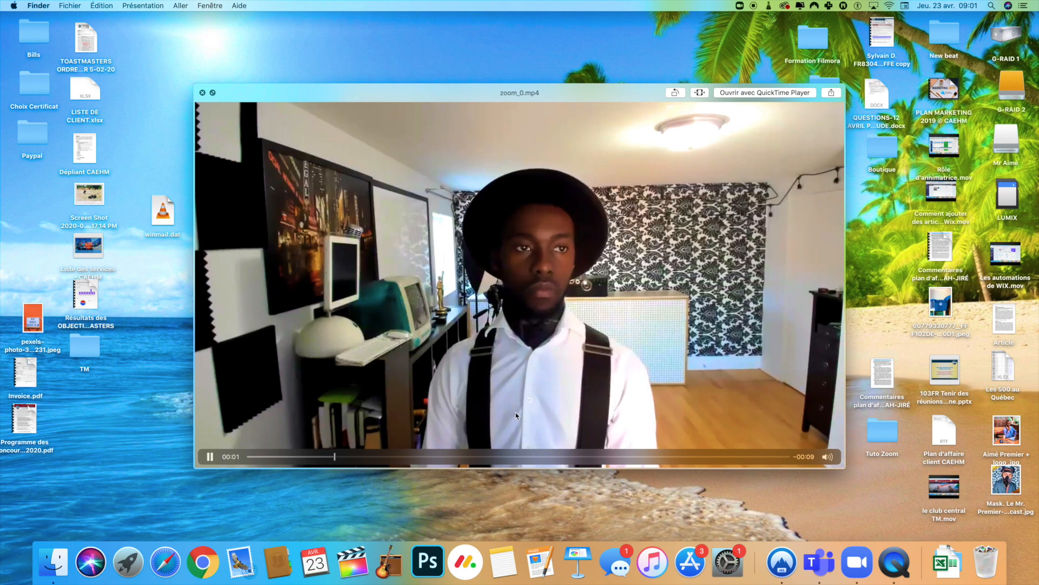
{"action": "left_click_drag", "start_coordinate": [602, 458], "coordinate": [634, 457]}
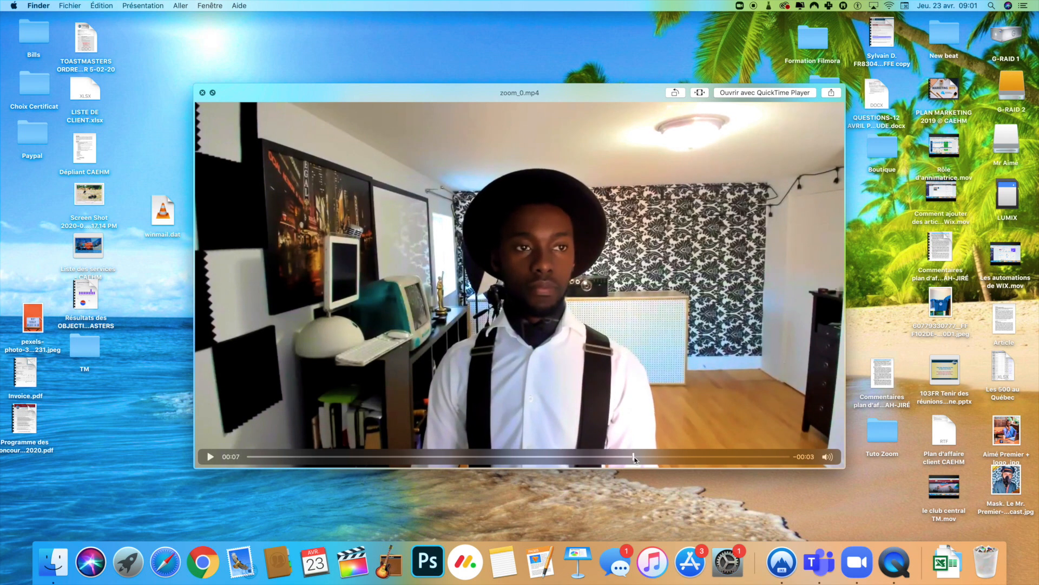
{"action": "key", "text": "space"}
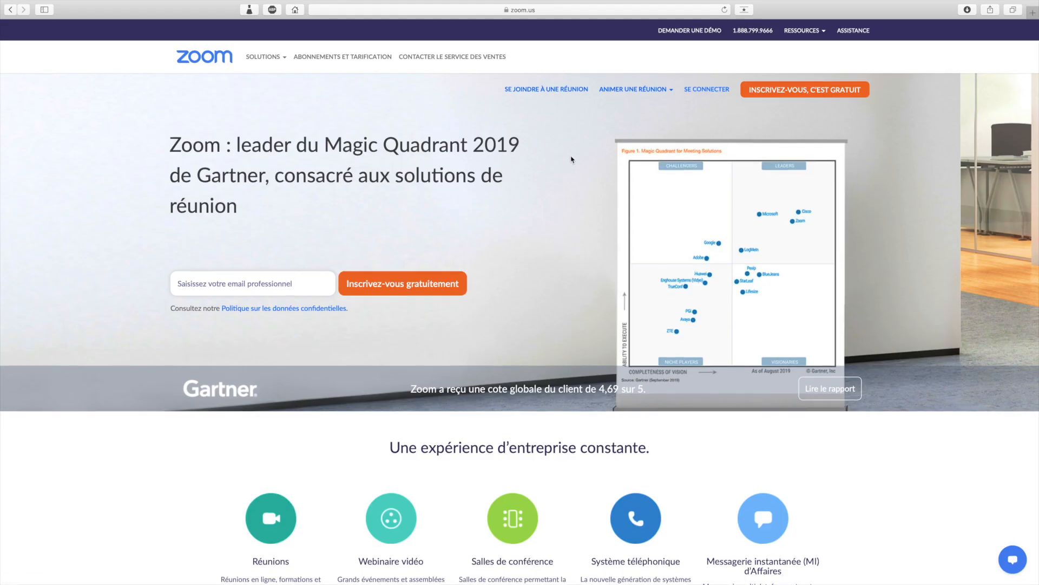
Open the Didacticiels vidéos page from the RESSOURCES menu on zoom.us.
{"action": "scroll", "coordinate": [573, 158], "scroll_direction": "down", "scroll_amount": 7}
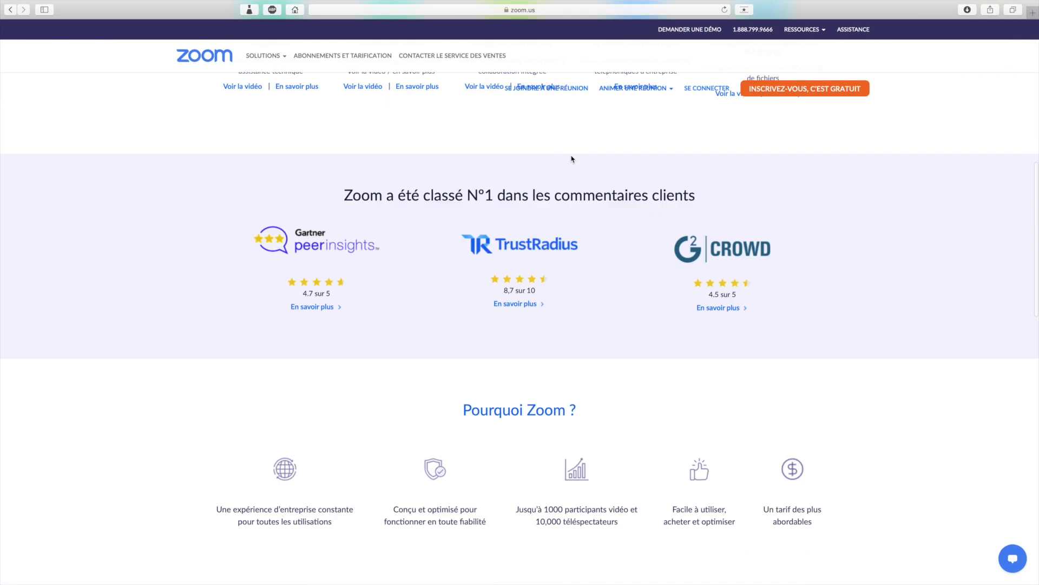
{"action": "scroll", "coordinate": [573, 157], "scroll_direction": "up", "scroll_amount": 7}
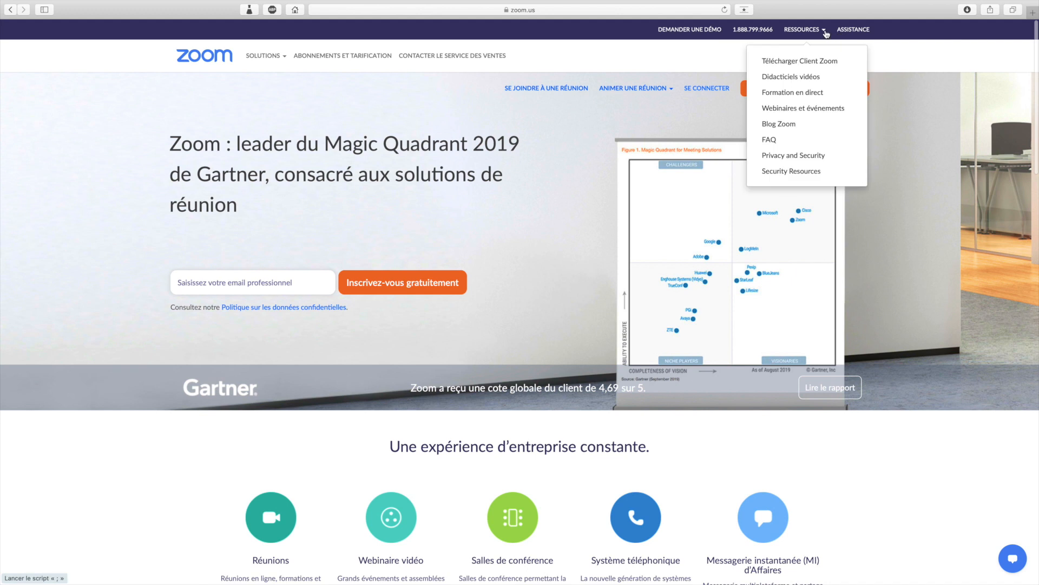
{"action": "mouse_move", "coordinate": [826, 31]}
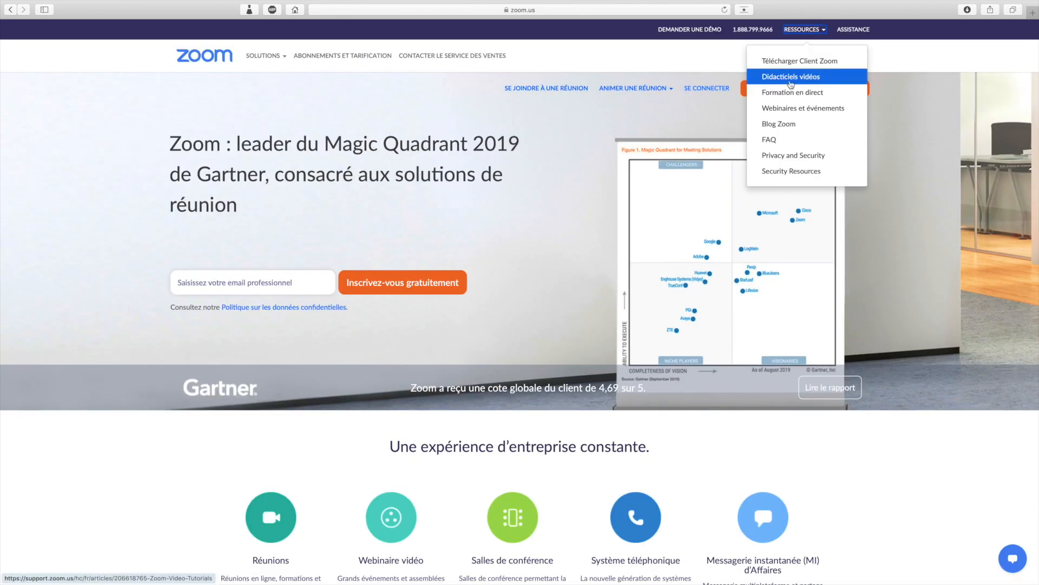
{"action": "left_click", "coordinate": [476, 203]}
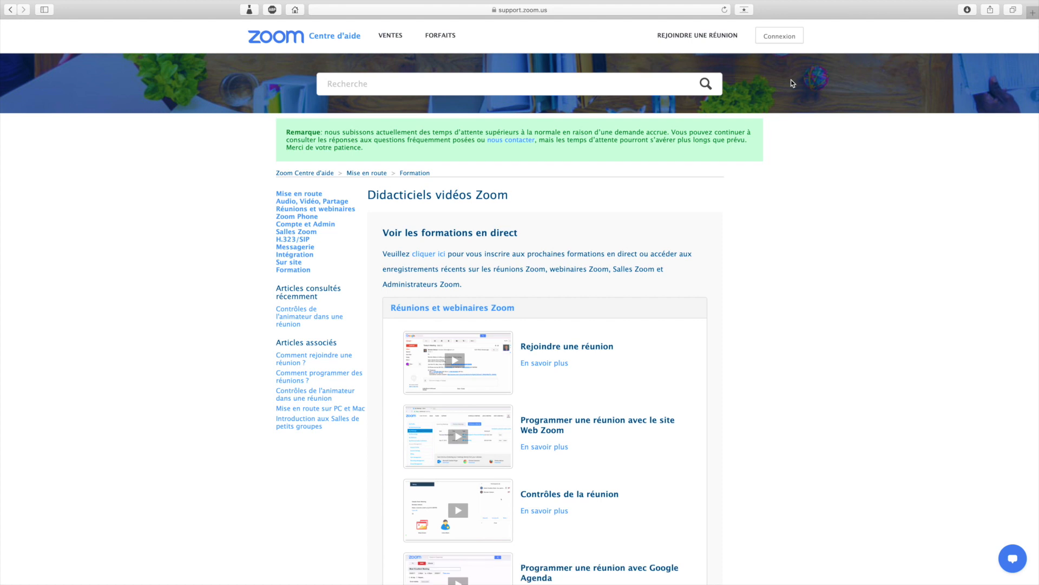
Scroll through the Didacticiels vidéos Zoom list of tutorial videos.
{"action": "scroll", "coordinate": [807, 166], "scroll_direction": "down", "scroll_amount": 3}
{"action": "scroll", "coordinate": [806, 166], "scroll_direction": "down", "scroll_amount": 3}
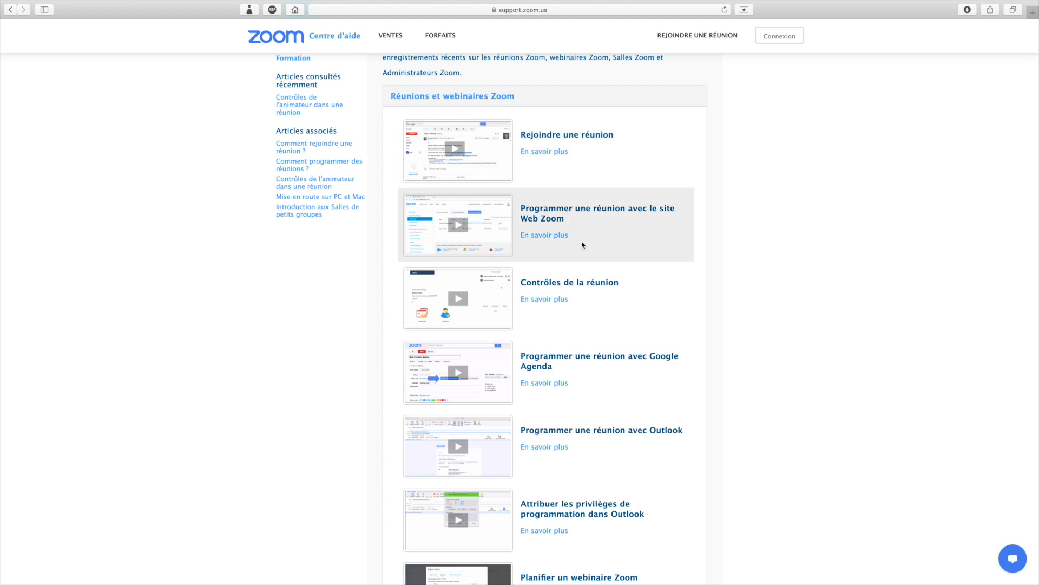
{"action": "scroll", "coordinate": [574, 444], "scroll_direction": "down", "scroll_amount": 3}
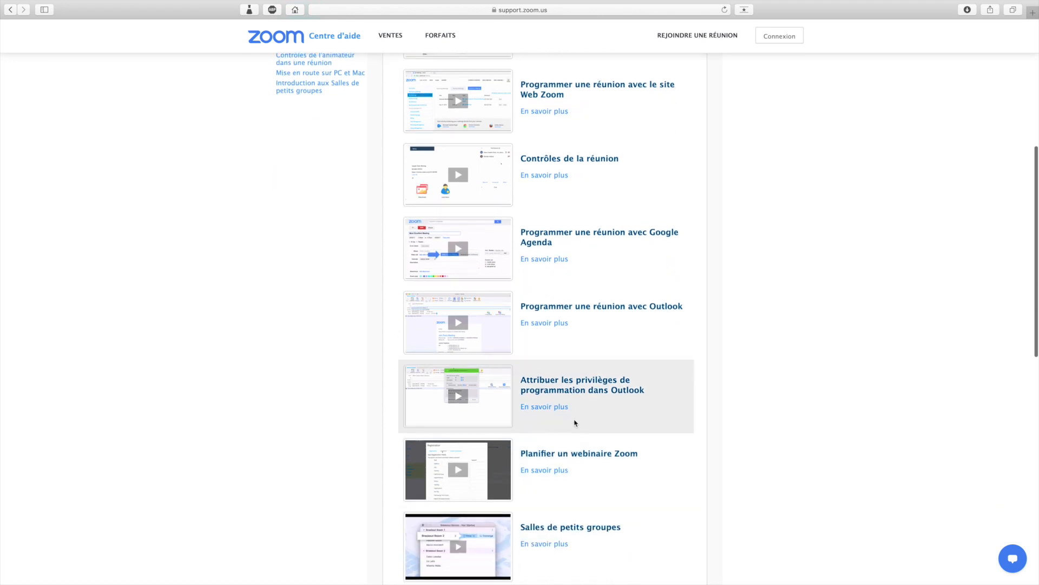
{"action": "scroll", "coordinate": [579, 332], "scroll_direction": "down", "scroll_amount": 5}
{"action": "scroll", "coordinate": [452, 289], "scroll_direction": "up", "scroll_amount": 10}
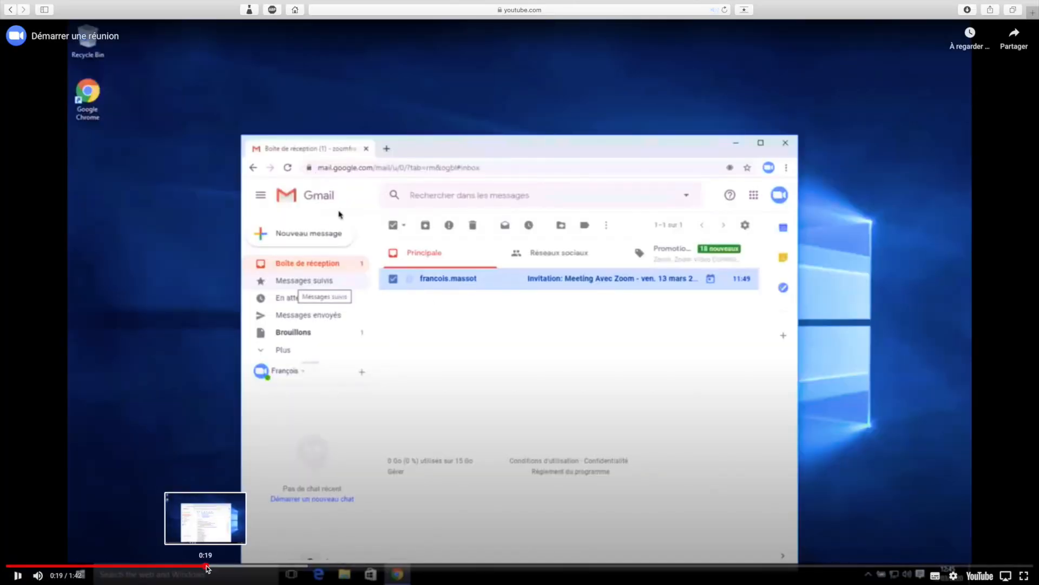
Skim « Démarrer une réunion » ahead to 0:20 and 0:38, then return to the tutorials page.
{"action": "left_click", "coordinate": [212, 566]}
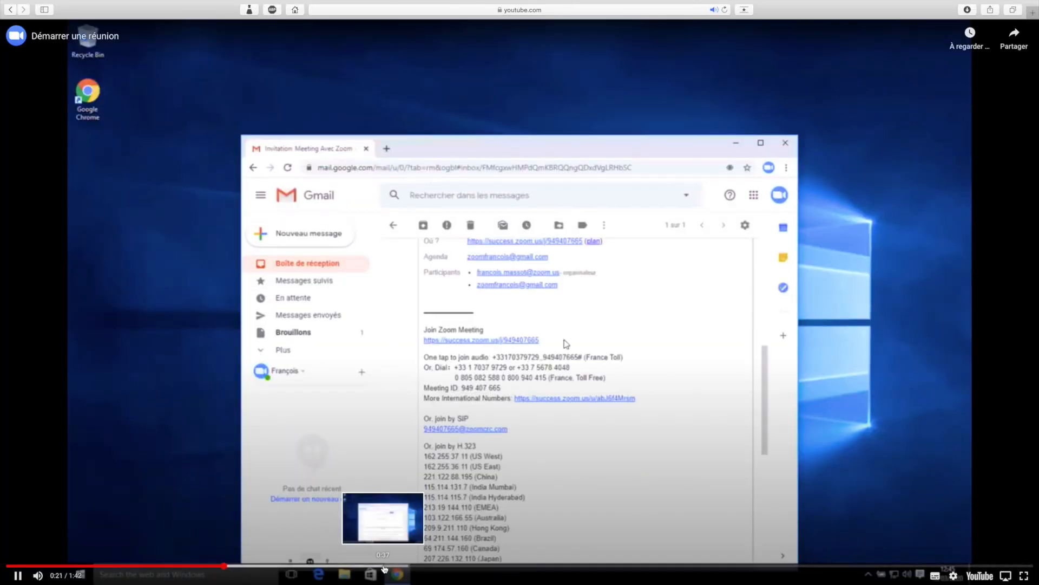
{"action": "left_click", "coordinate": [389, 565]}
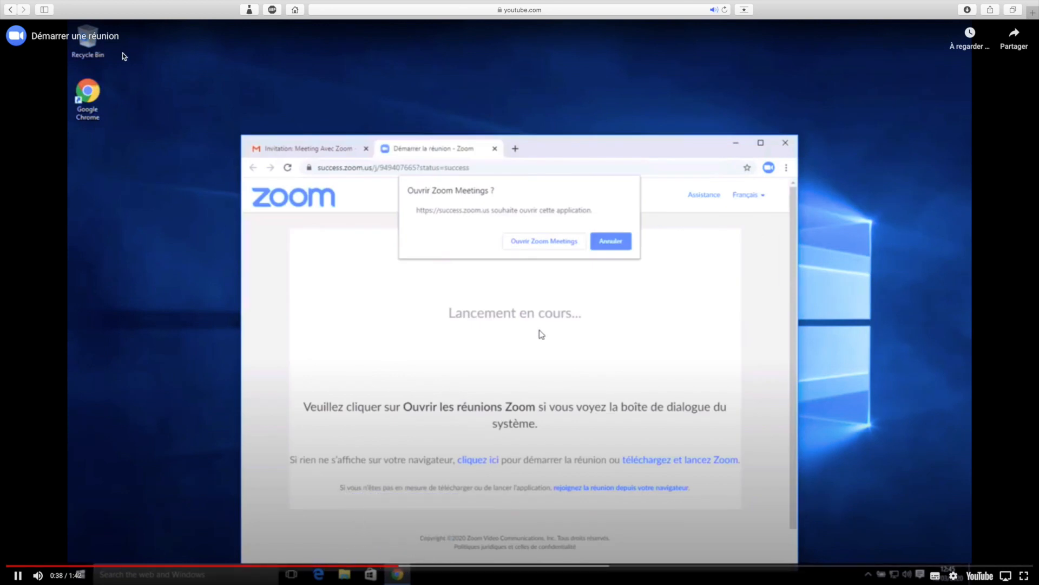
{"action": "left_click", "coordinate": [10, 9]}
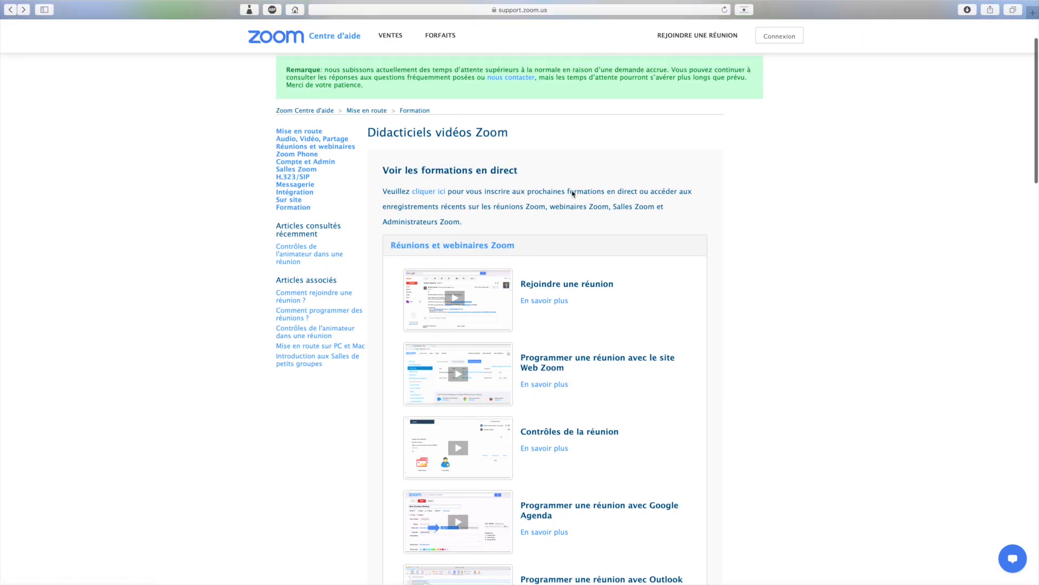